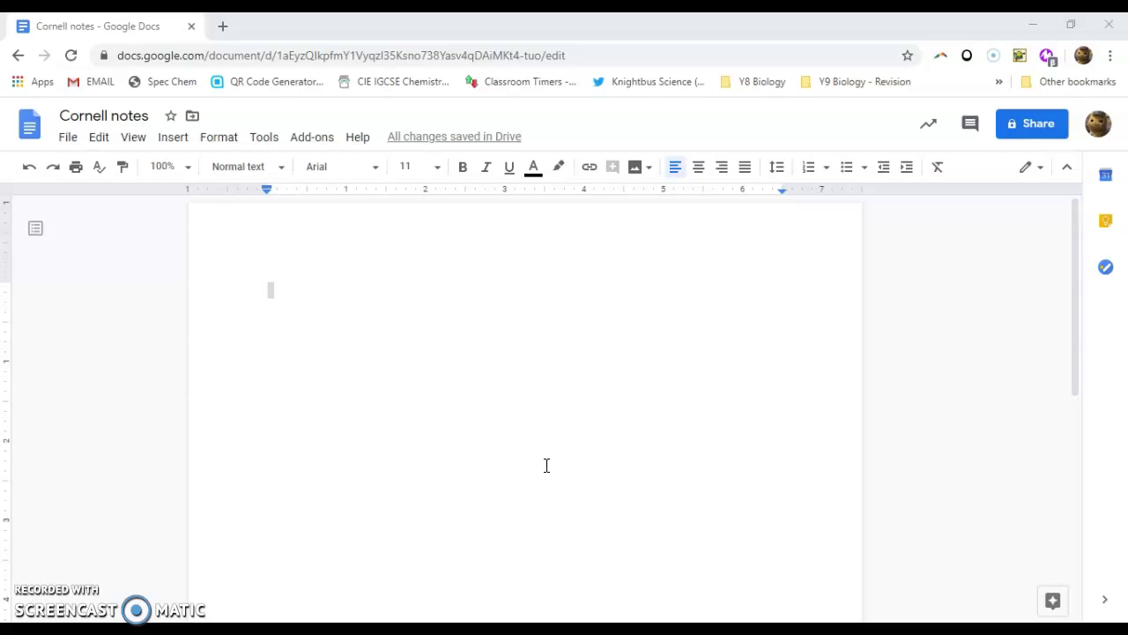
Step: Insert a table with two columns and three rows at the start of the blank document
click(526, 456)
click(459, 304)
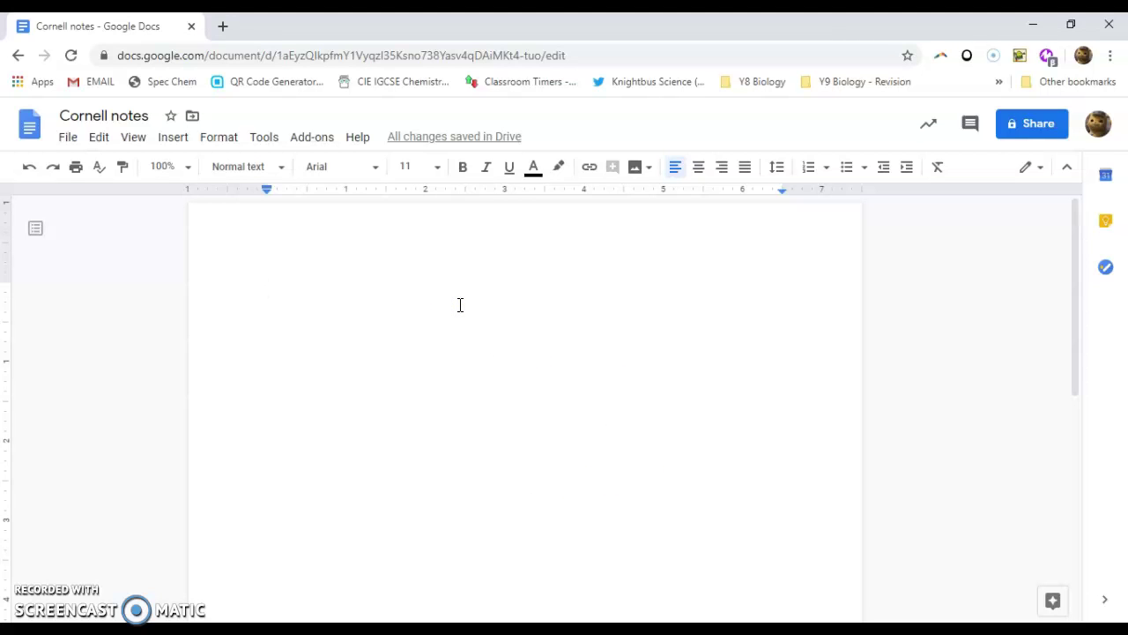
click(426, 320)
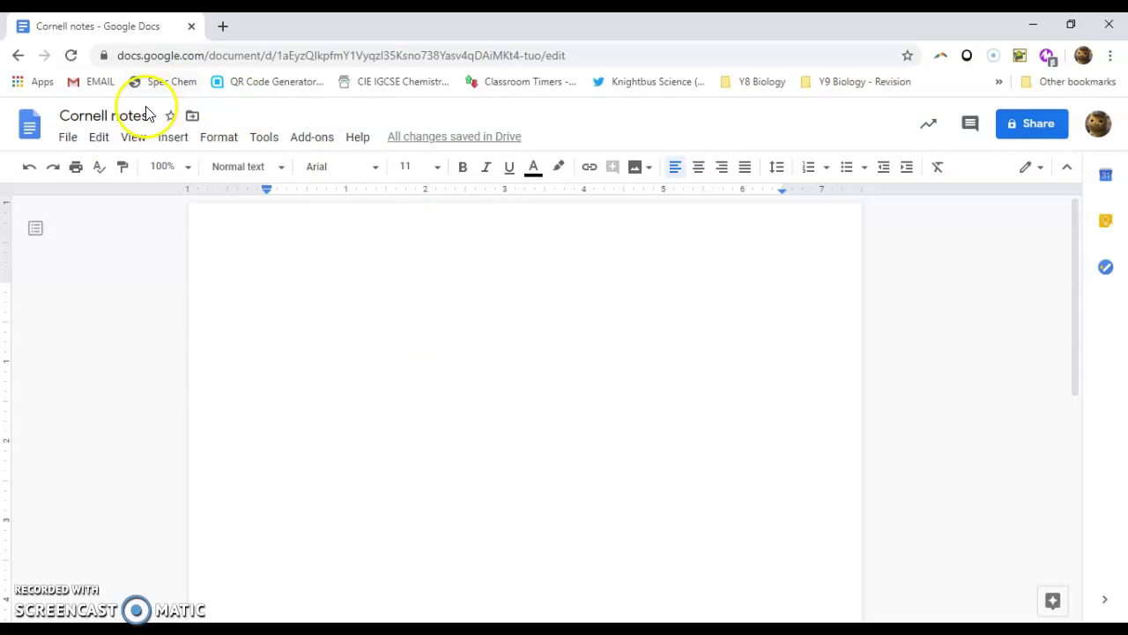
click(172, 143)
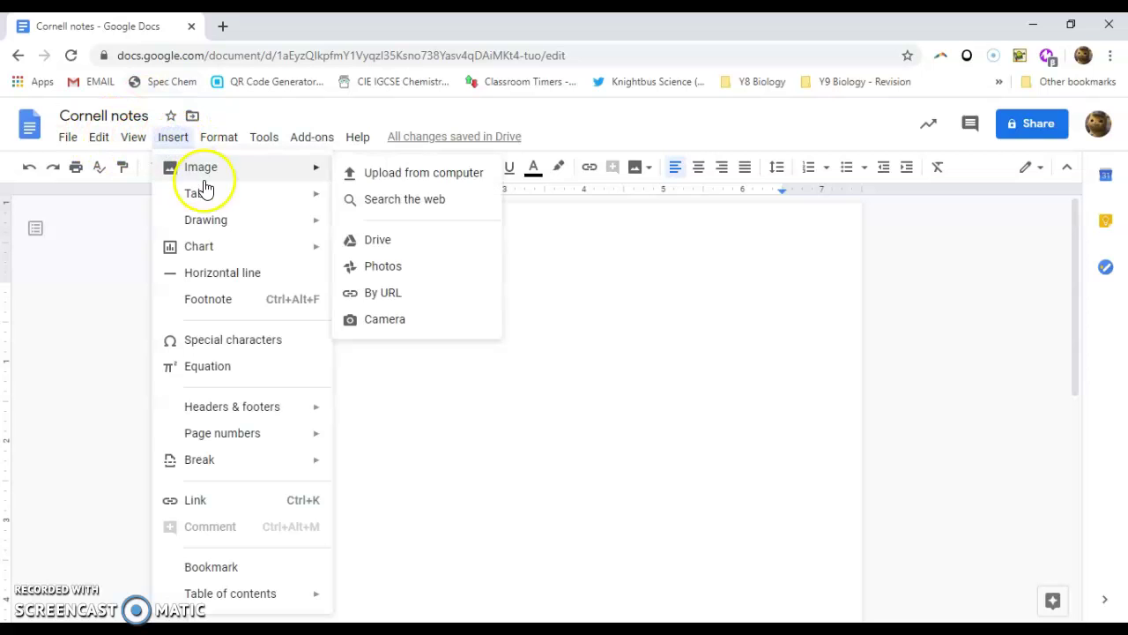
mouse_move(196, 190)
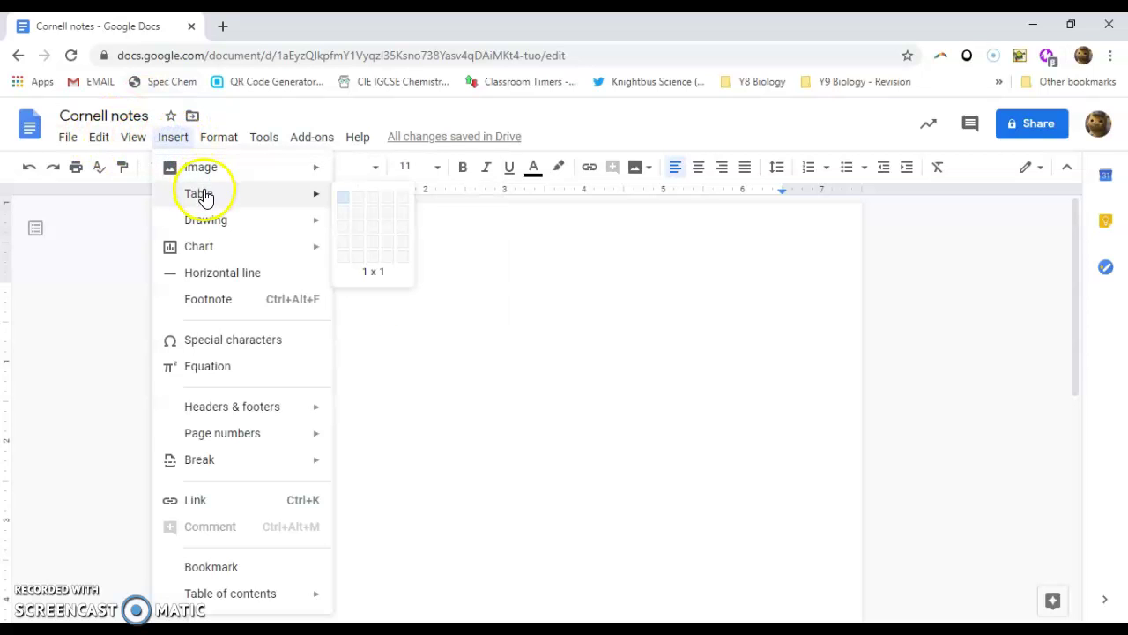
click(355, 229)
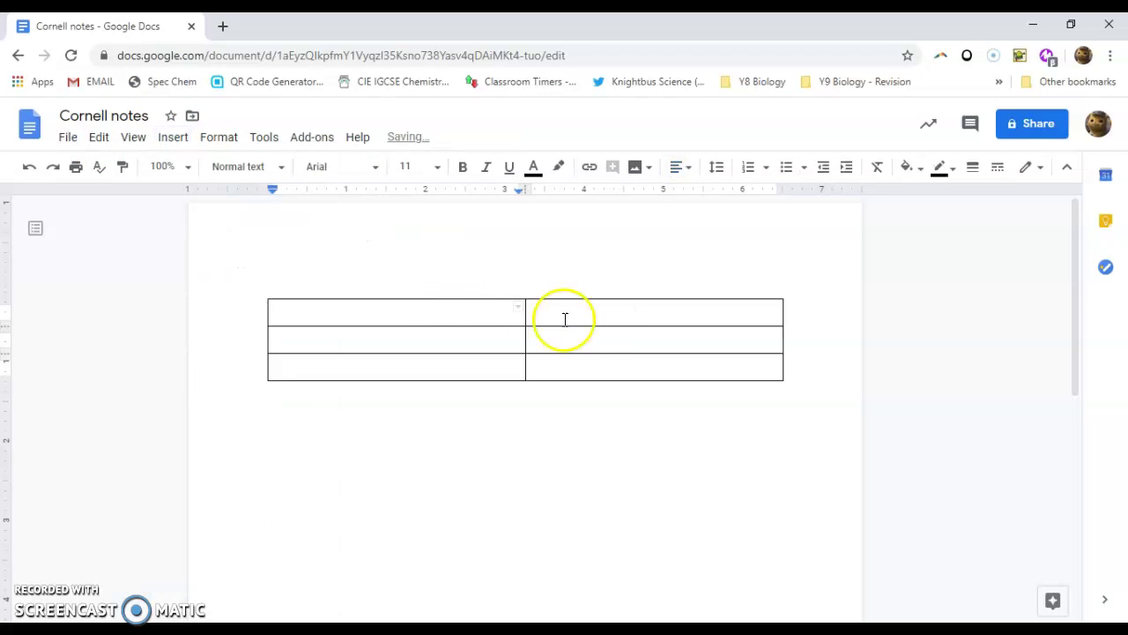
Step: Merge the two cells of the table's first row, and likewise the two cells of its last row
drag(463, 320, 601, 319)
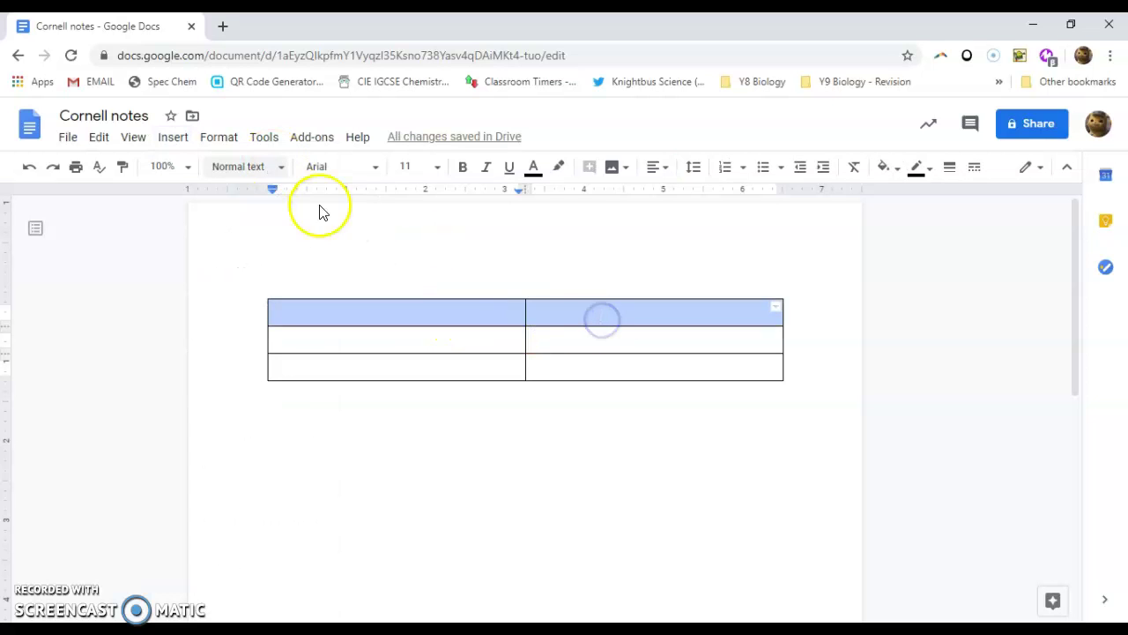
right_click(568, 313)
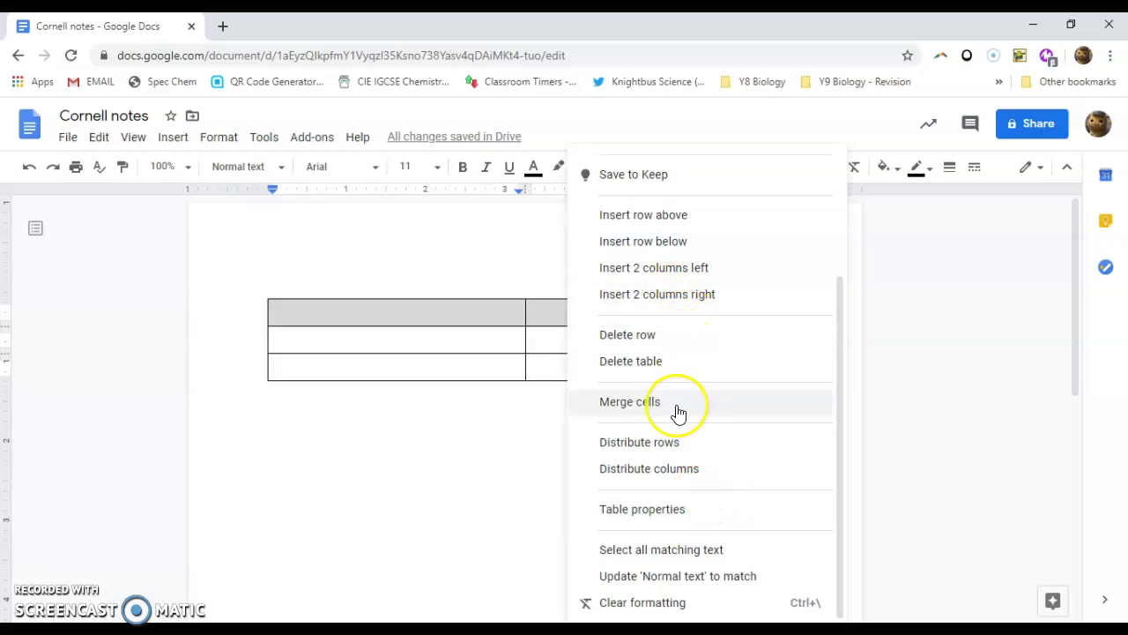
click(676, 403)
drag(481, 370, 638, 375)
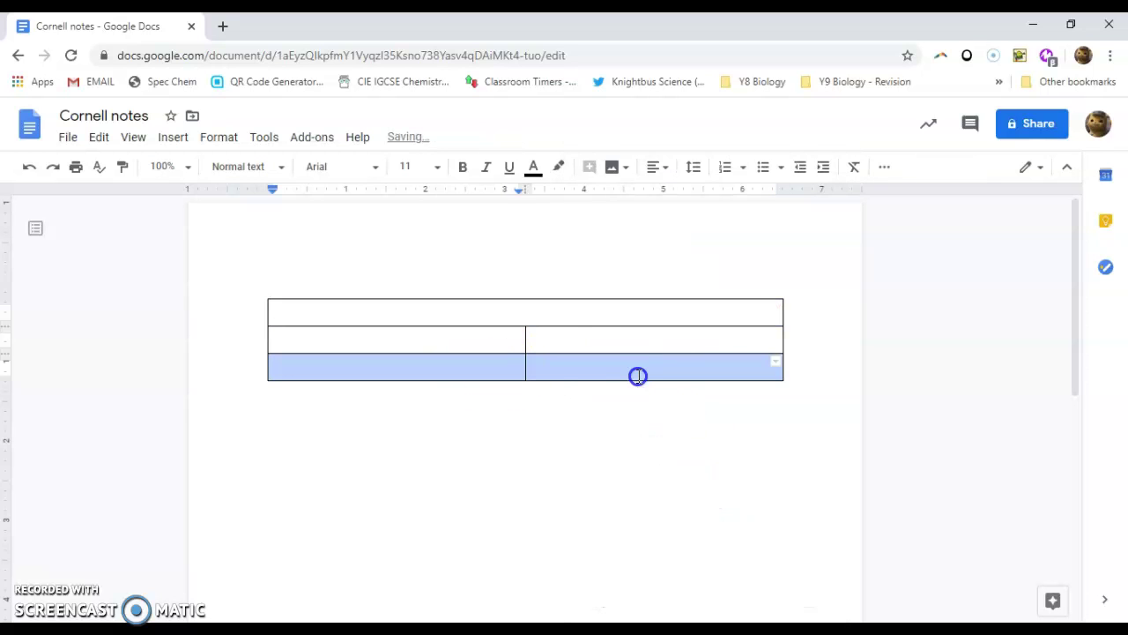
right_click(580, 368)
click(680, 401)
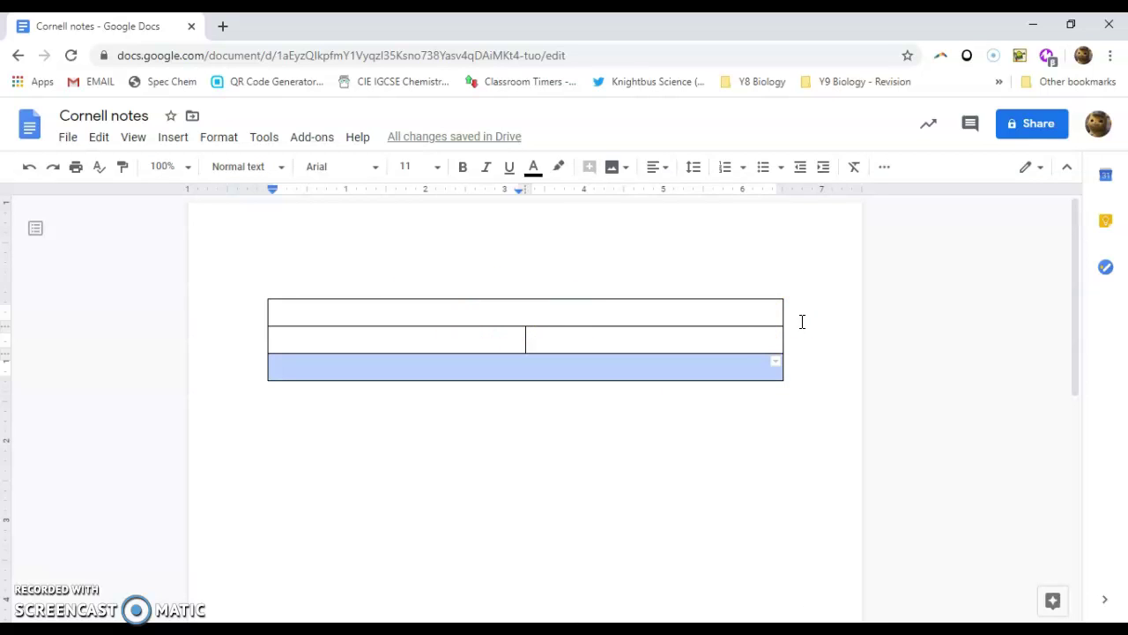
click(445, 327)
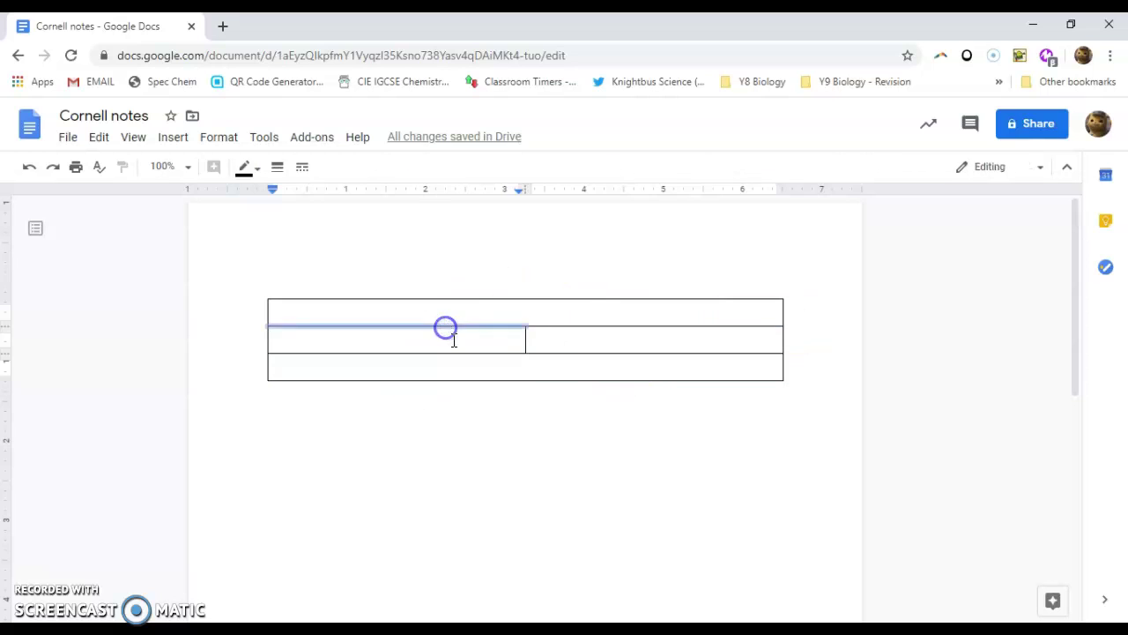
drag(635, 341, 659, 345)
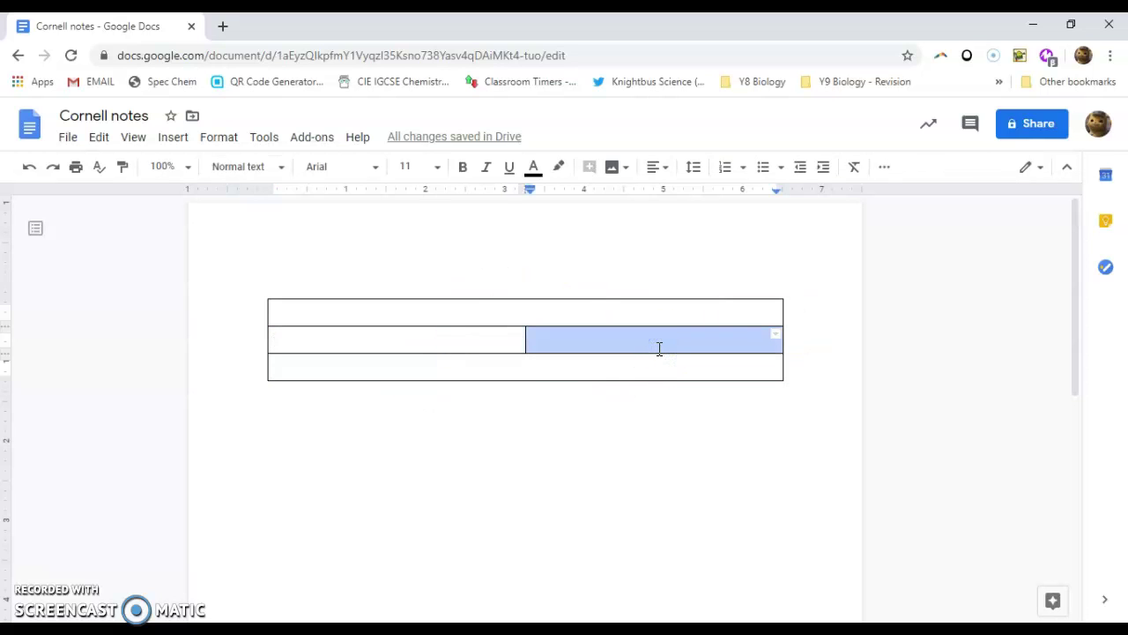
click(489, 368)
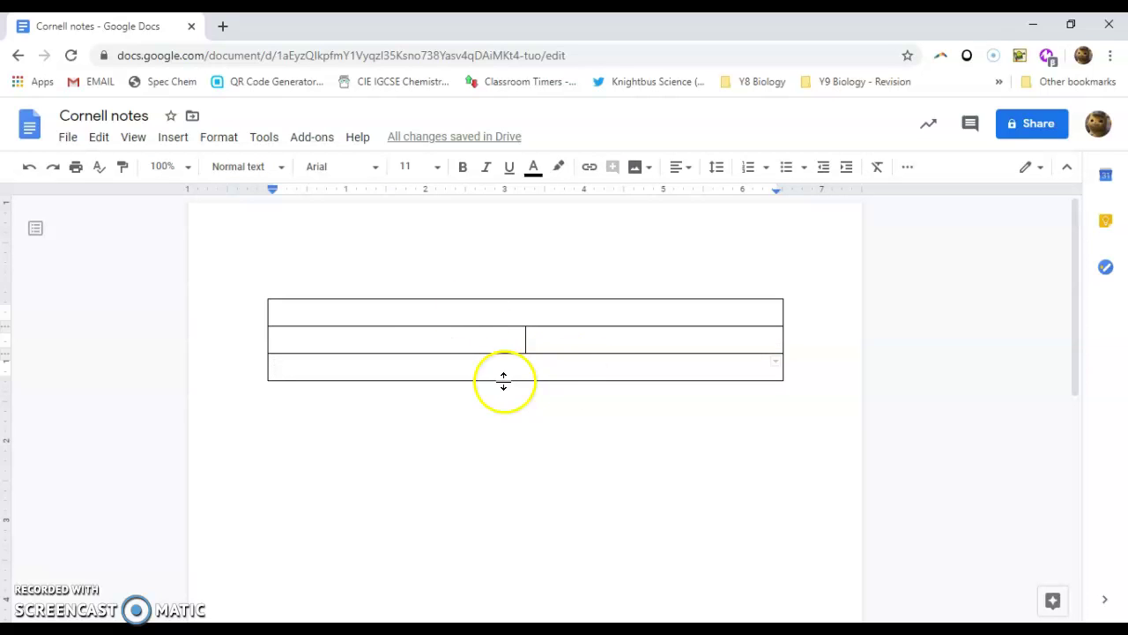
click(436, 338)
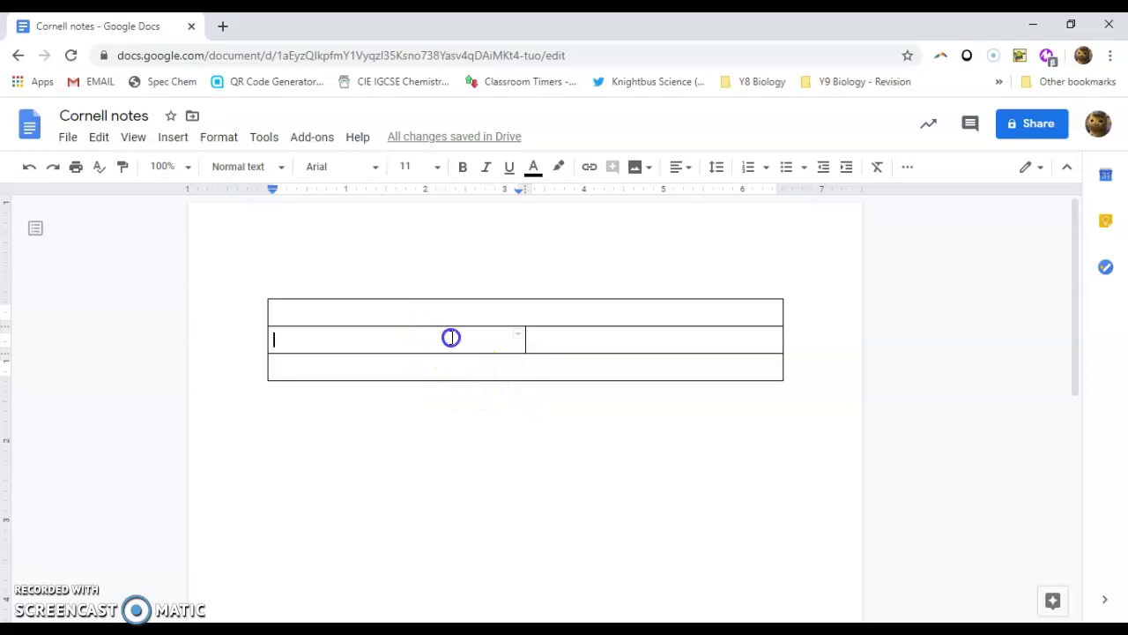
drag(450, 335, 581, 373)
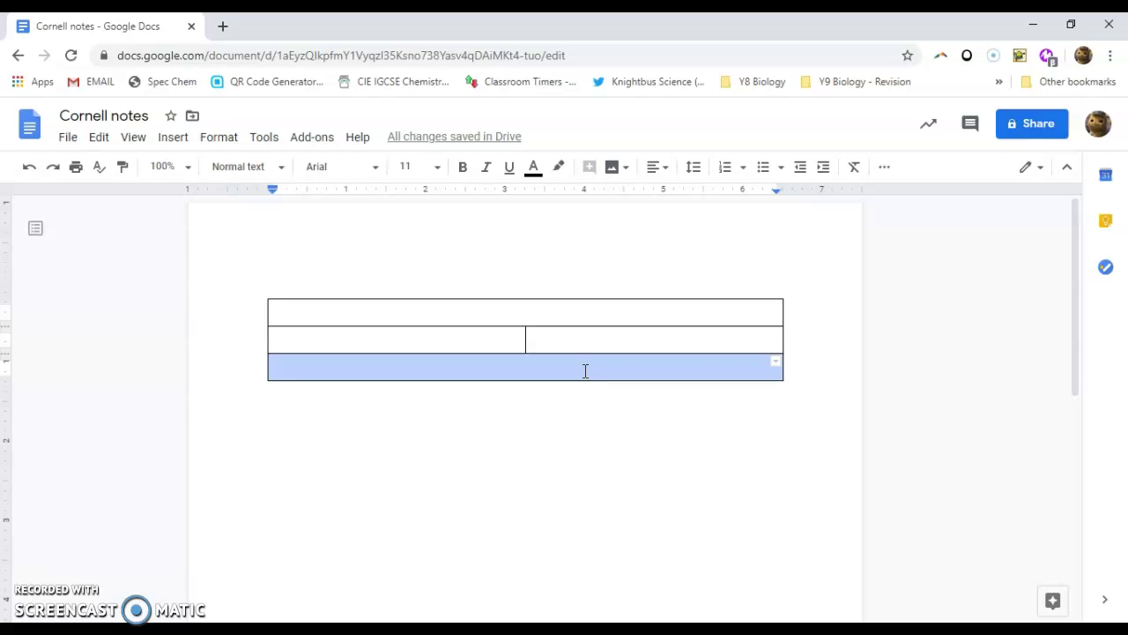
click(585, 370)
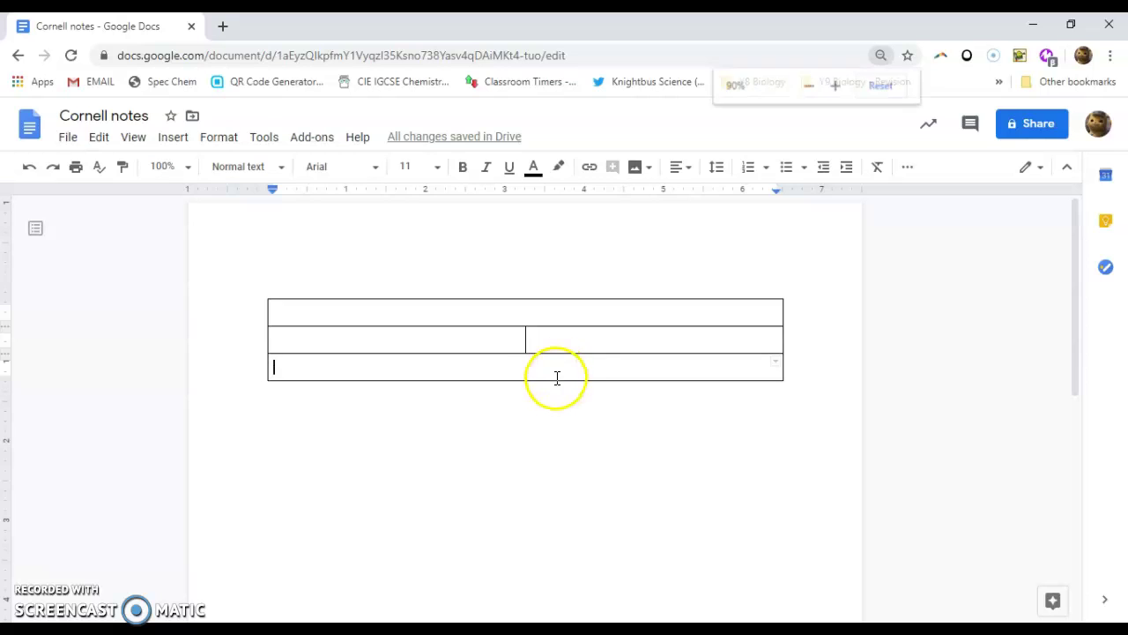
Step: Increase the heights of the table's rows so that the table fills most of a single page
key(ctrl+minus)
key(ctrl+minus)
key(ctrl+minus)
key(ctrl+minus)
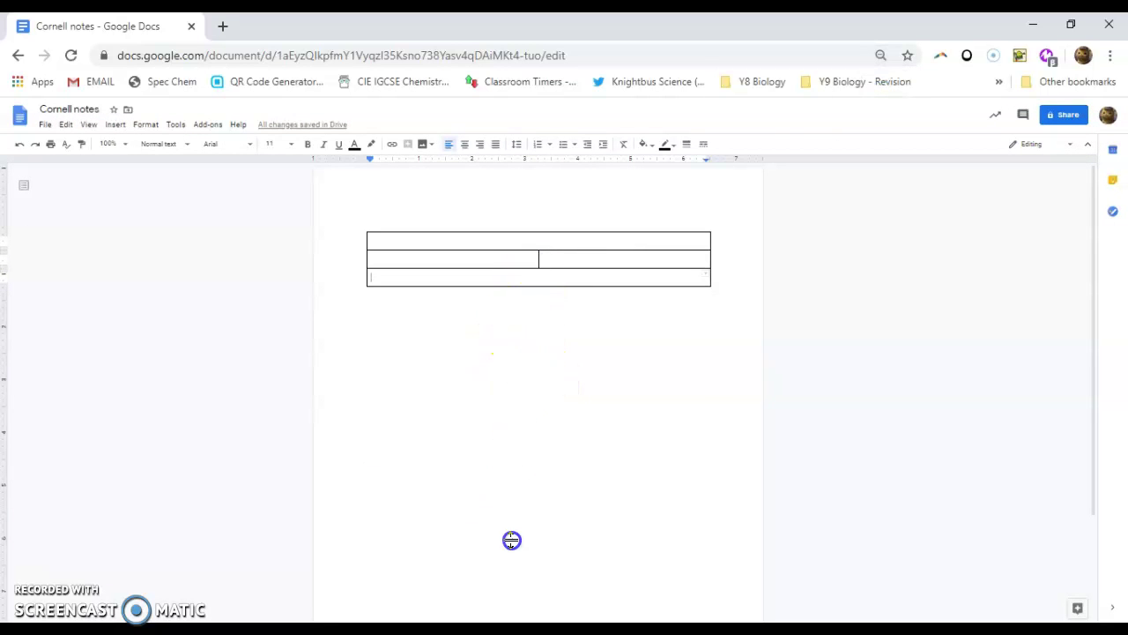
drag(512, 557, 511, 556)
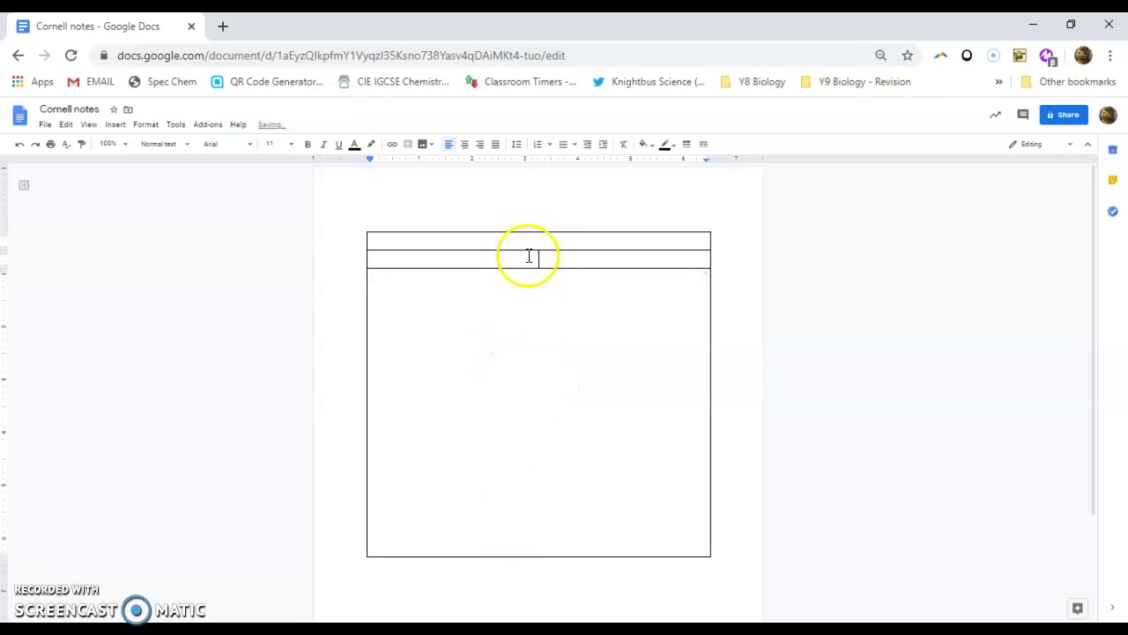
drag(523, 249, 519, 469)
scroll(590, 464, down, 8)
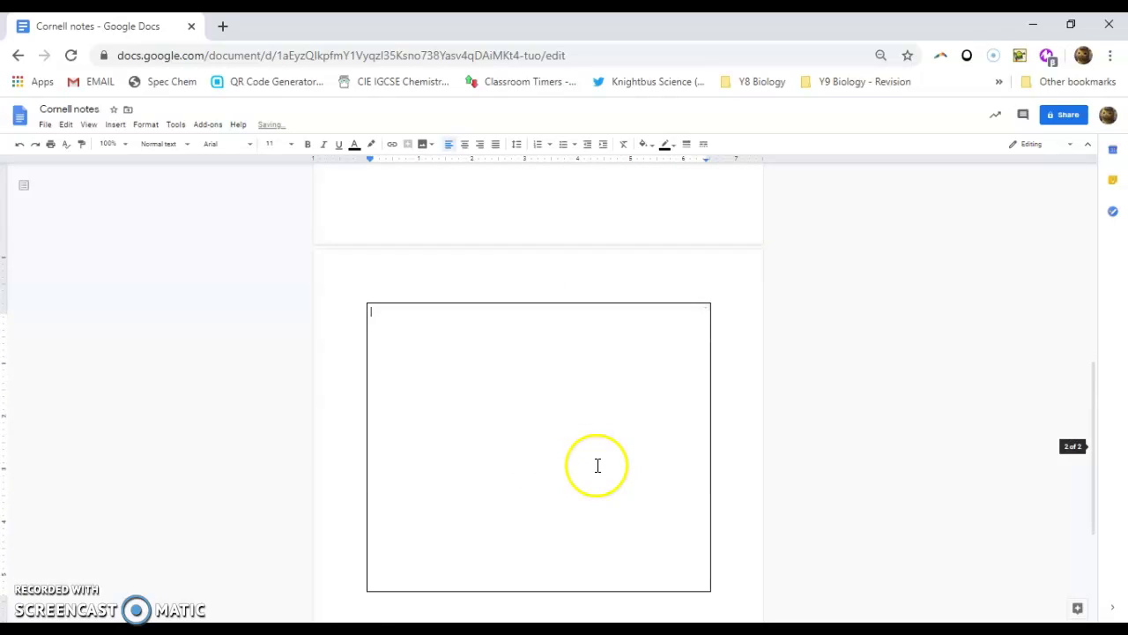
drag(569, 432, 568, 300)
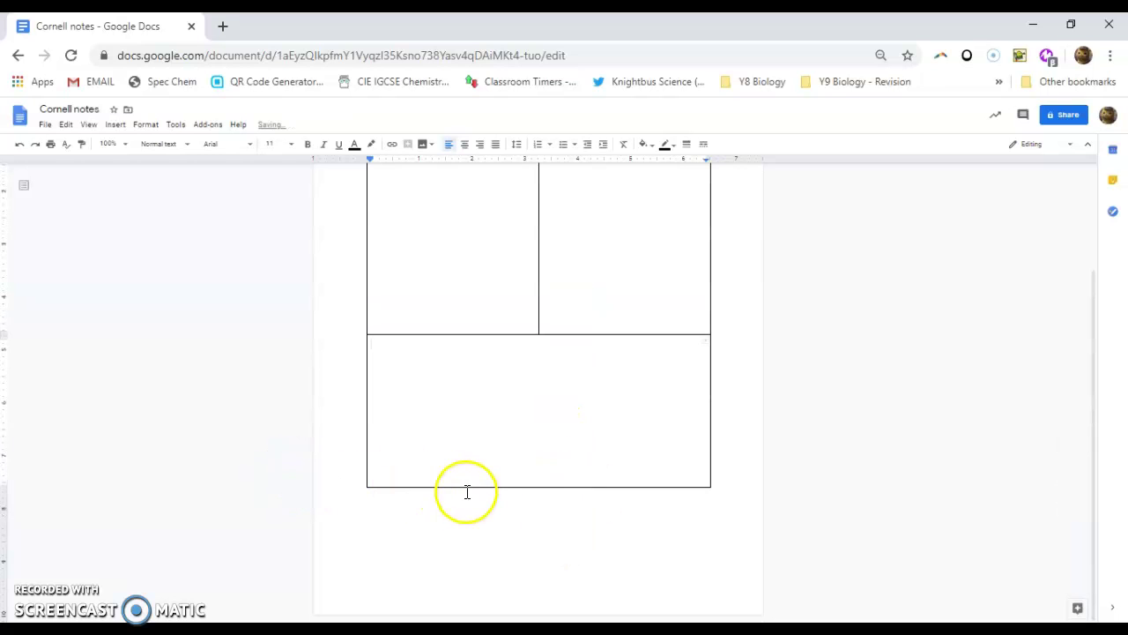
Step: Make the table's top row taller and extend the bottom row slightly downward
scroll(467, 476, down, 6)
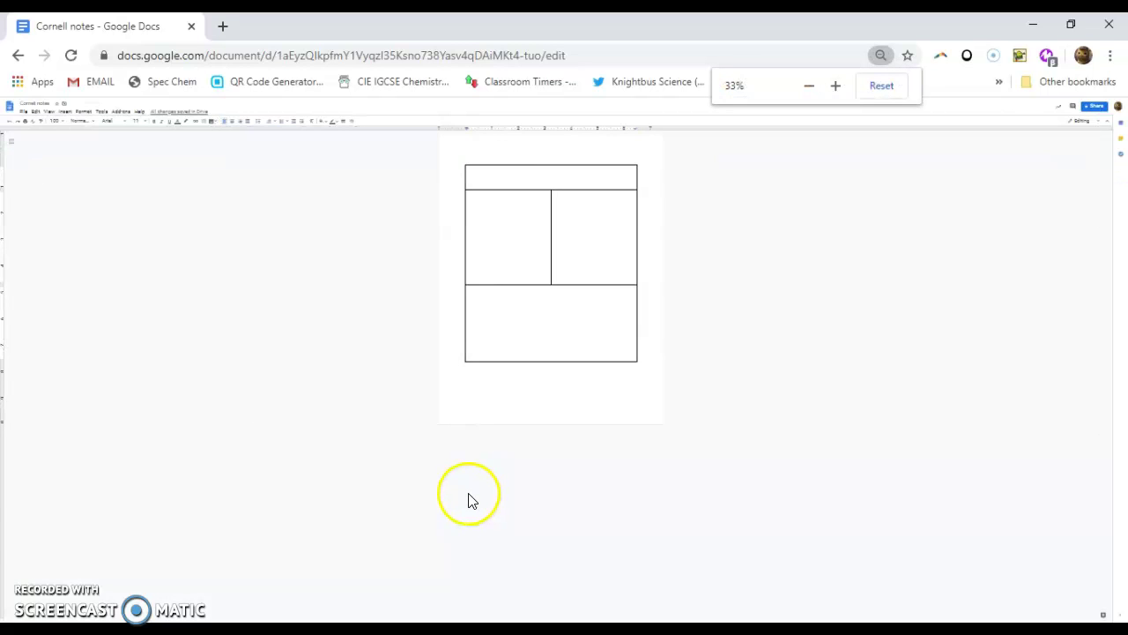
scroll(467, 494, up, 1)
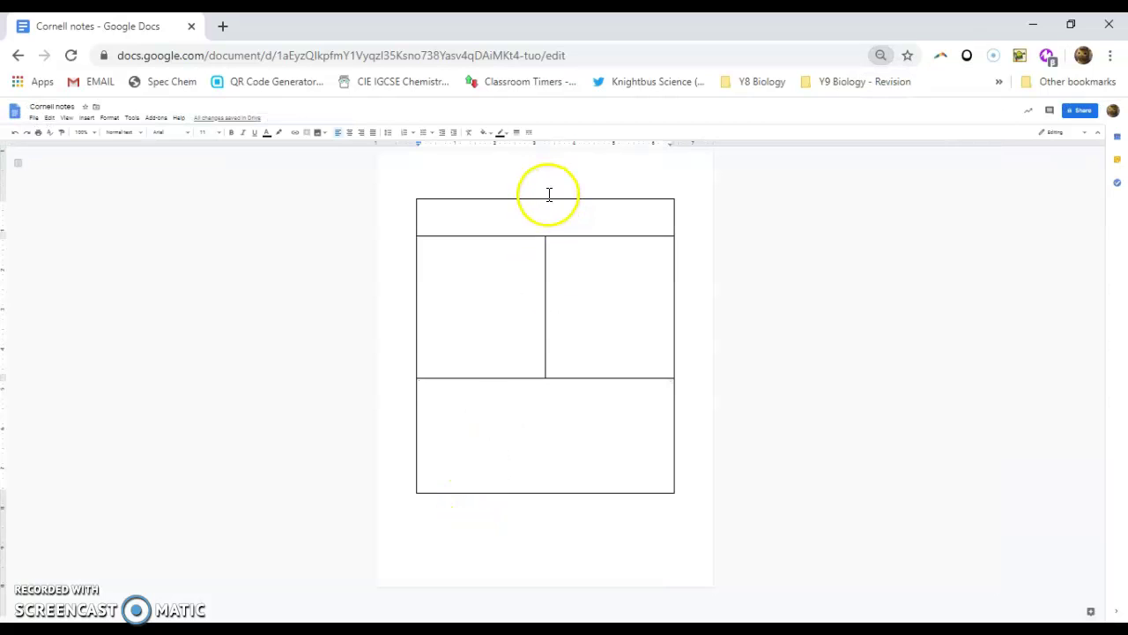
drag(547, 199, 548, 174)
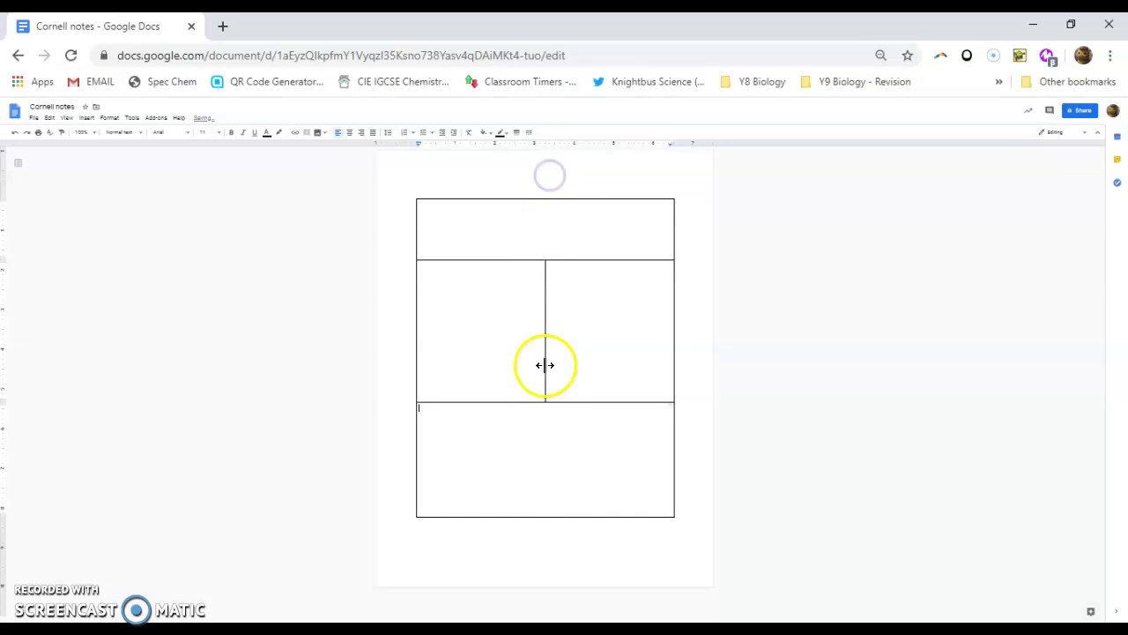
drag(534, 516, 535, 522)
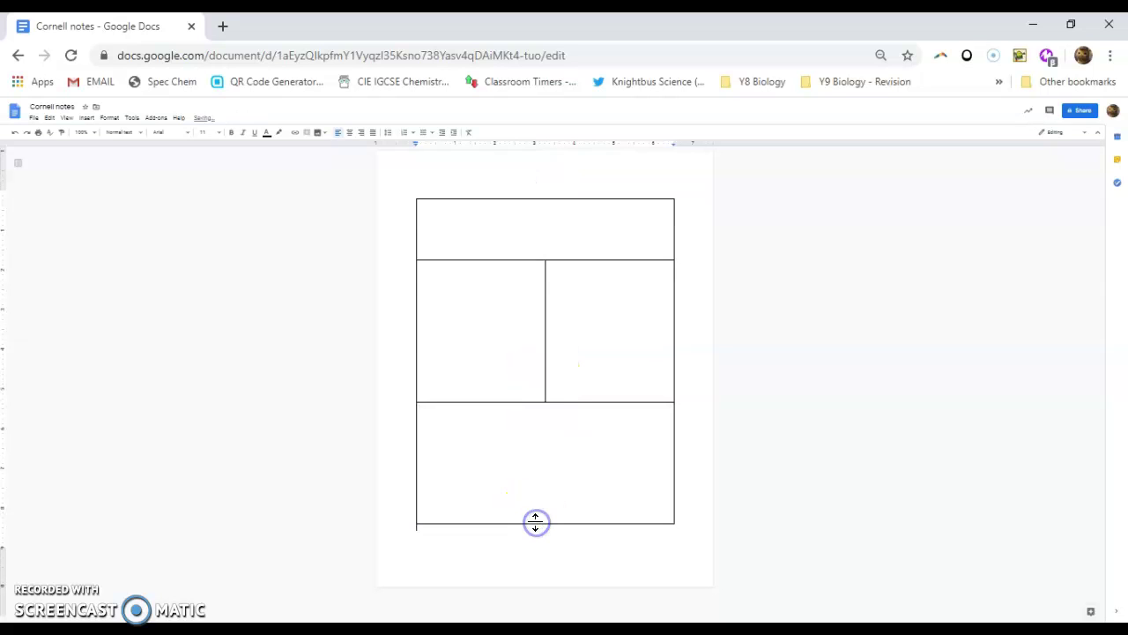
Step: Rebalance the lower rows with a taller middle row and a shorter bottom row, and narrow the middle row's left cell to about 1.8 inches
click(512, 506)
click(520, 521)
drag(519, 521, 520, 465)
drag(527, 400, 525, 464)
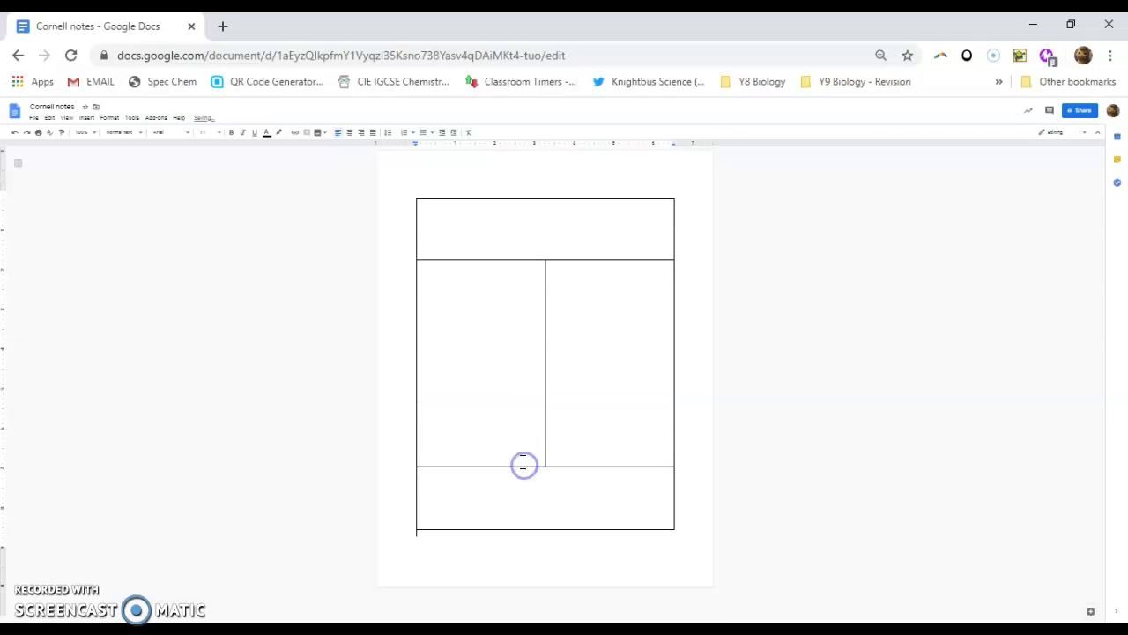
drag(544, 411, 487, 410)
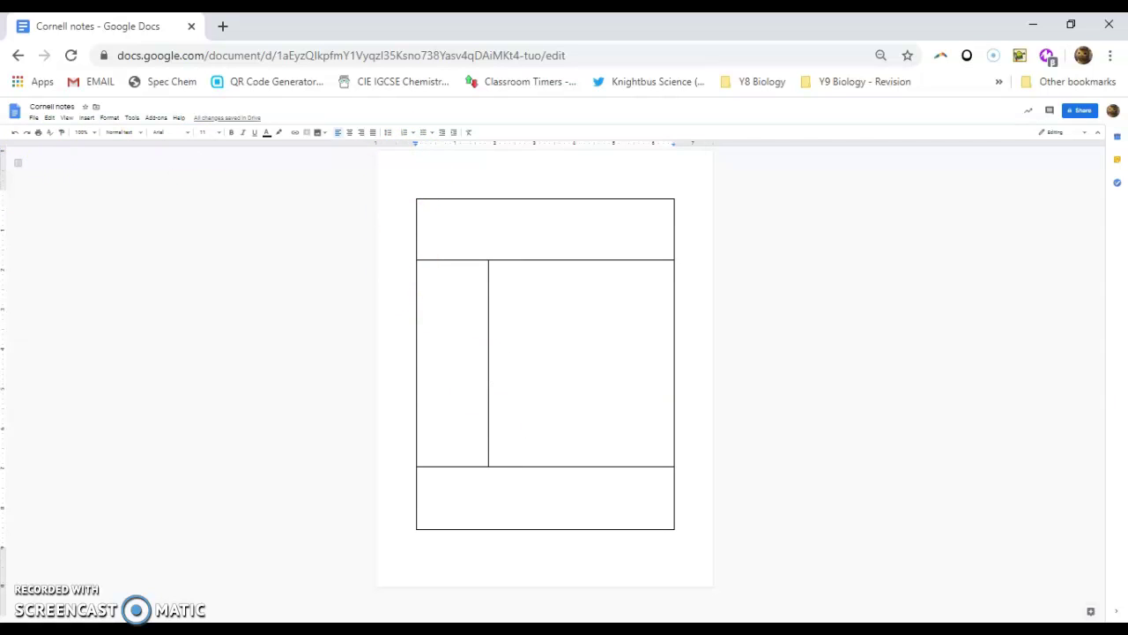
Step: Reduce the page's top and bottom margins and extend the table's middle row downward to use the freed space
drag(4, 189, 3, 165)
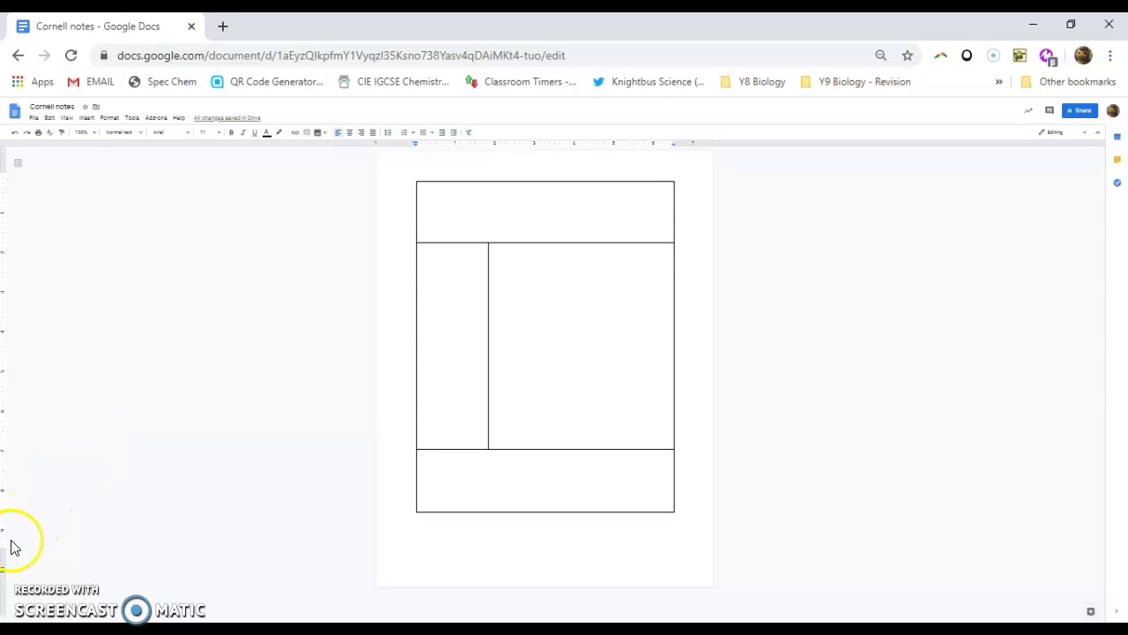
drag(4, 547, 4, 560)
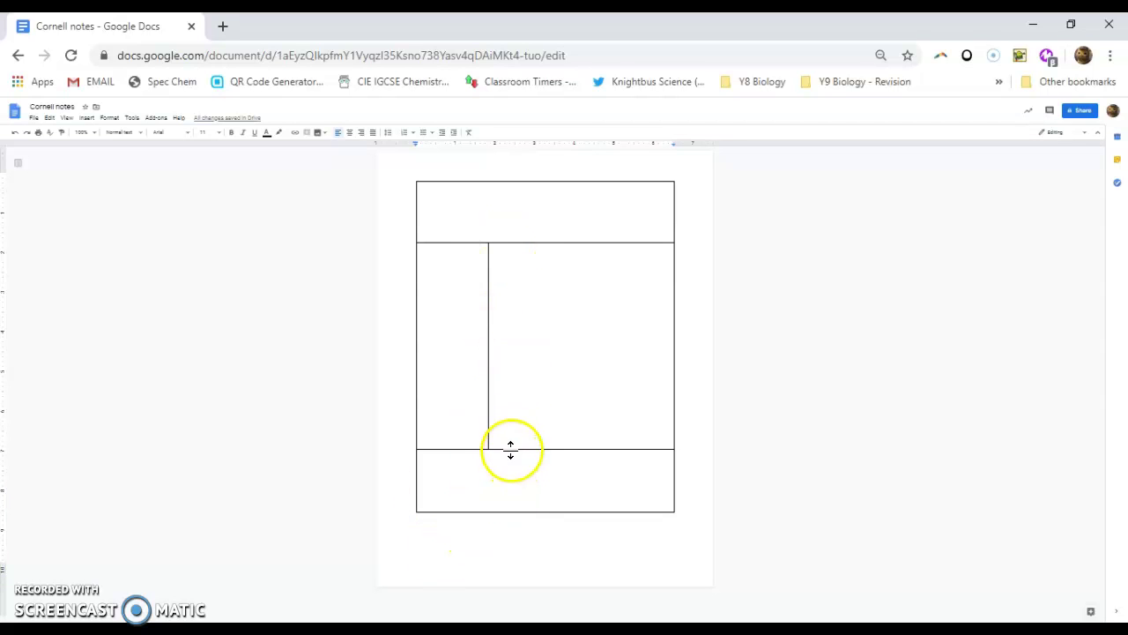
drag(508, 449, 516, 480)
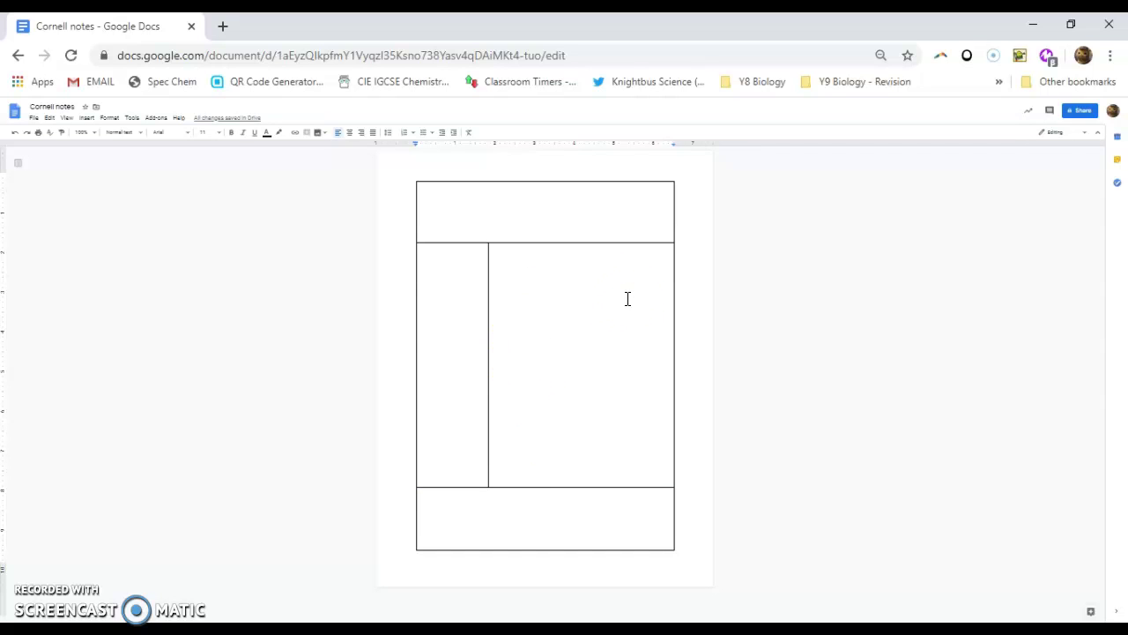
Step: Check the lesson topic in the Google Classroom assignment and enter the title "Water uptake" in the table's top row of the Cornell notes document
click(507, 212)
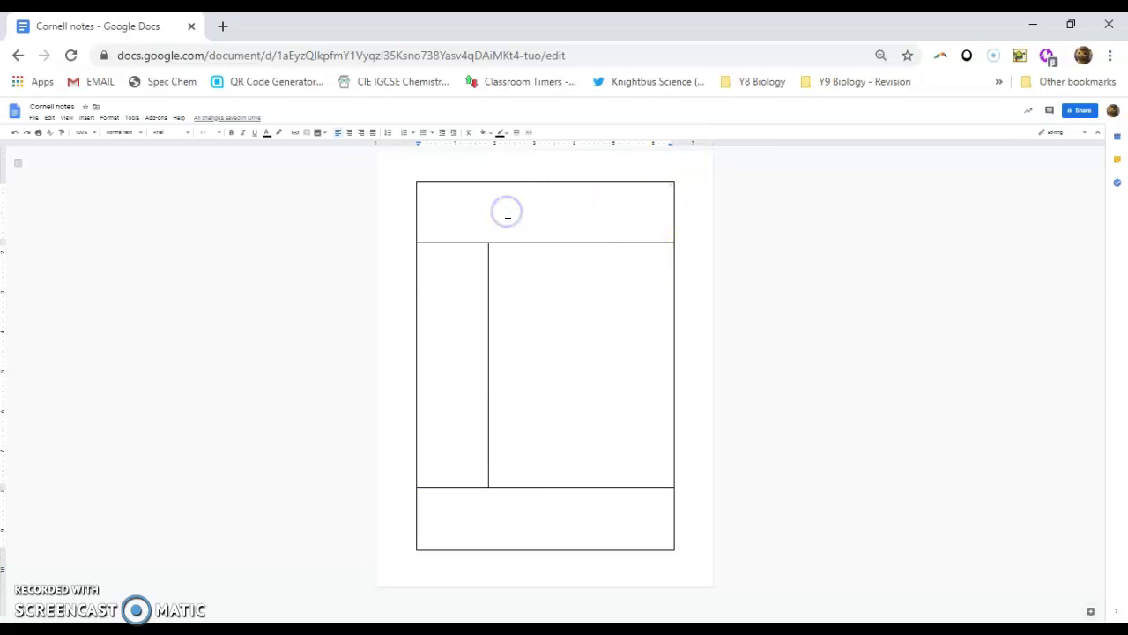
click(629, 232)
key(ctrl+plus)
key(ctrl+plus)
key(ctrl+plus)
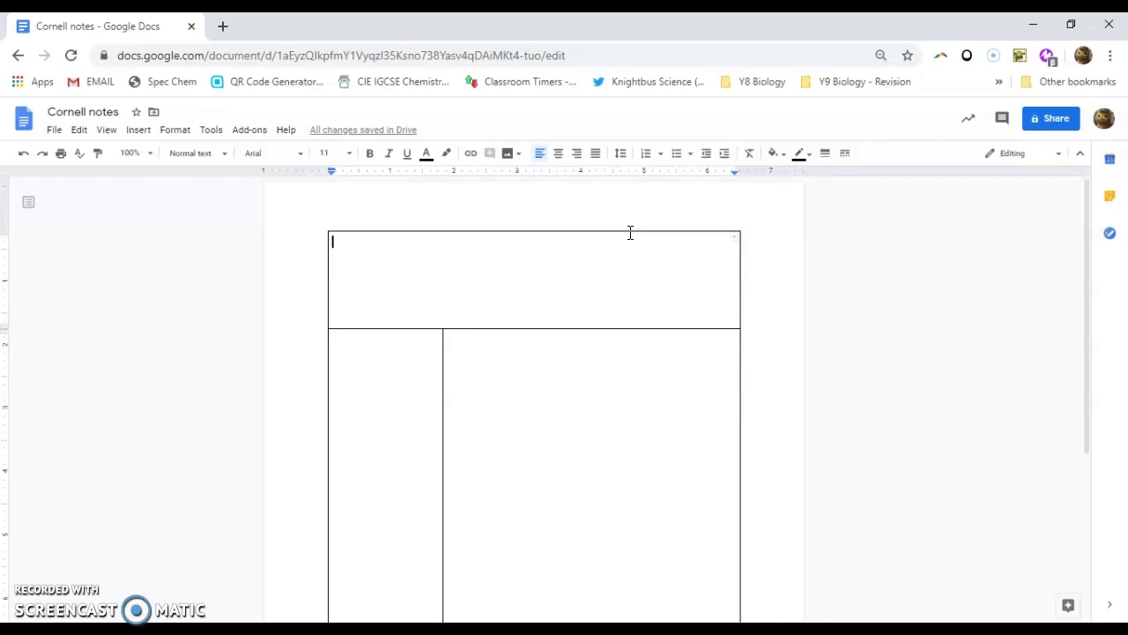
click(571, 260)
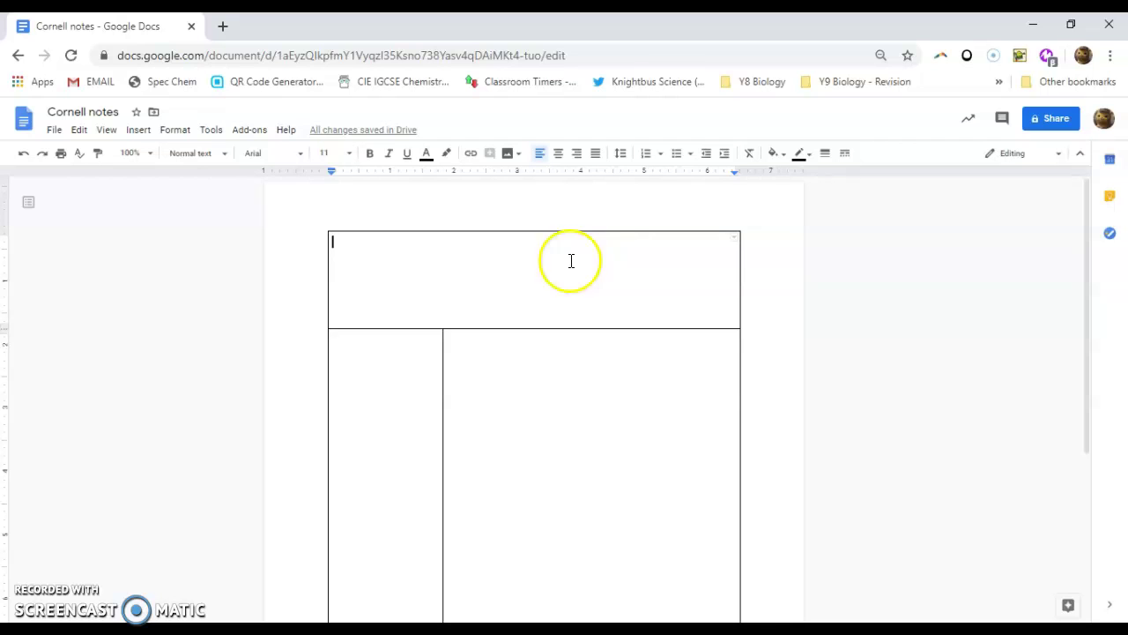
click(42, 588)
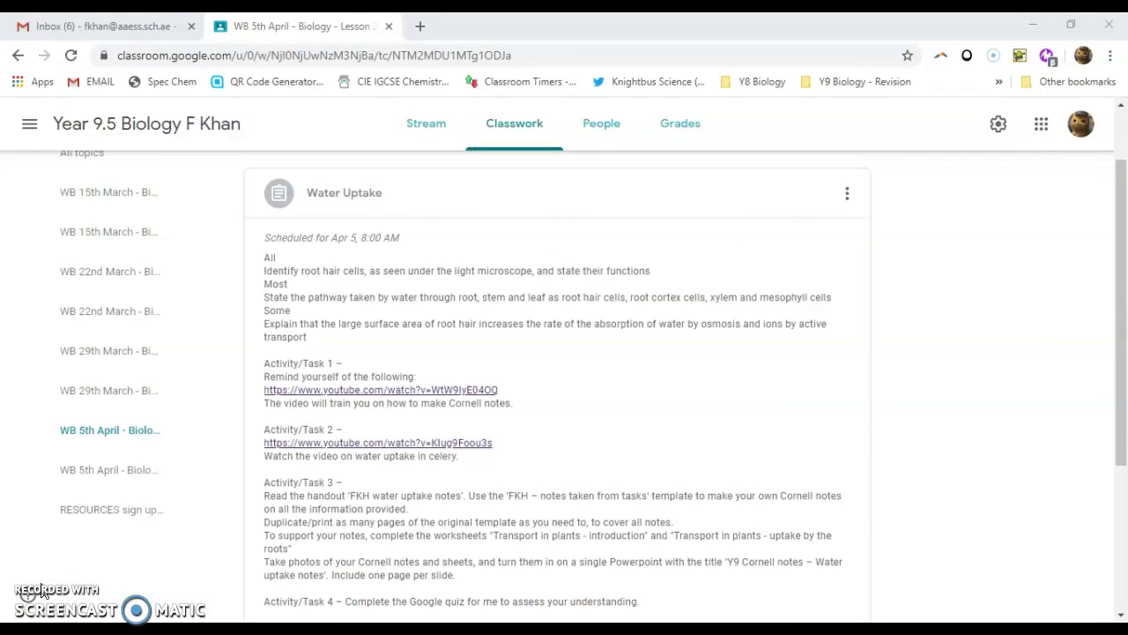
key(alt+Tab)
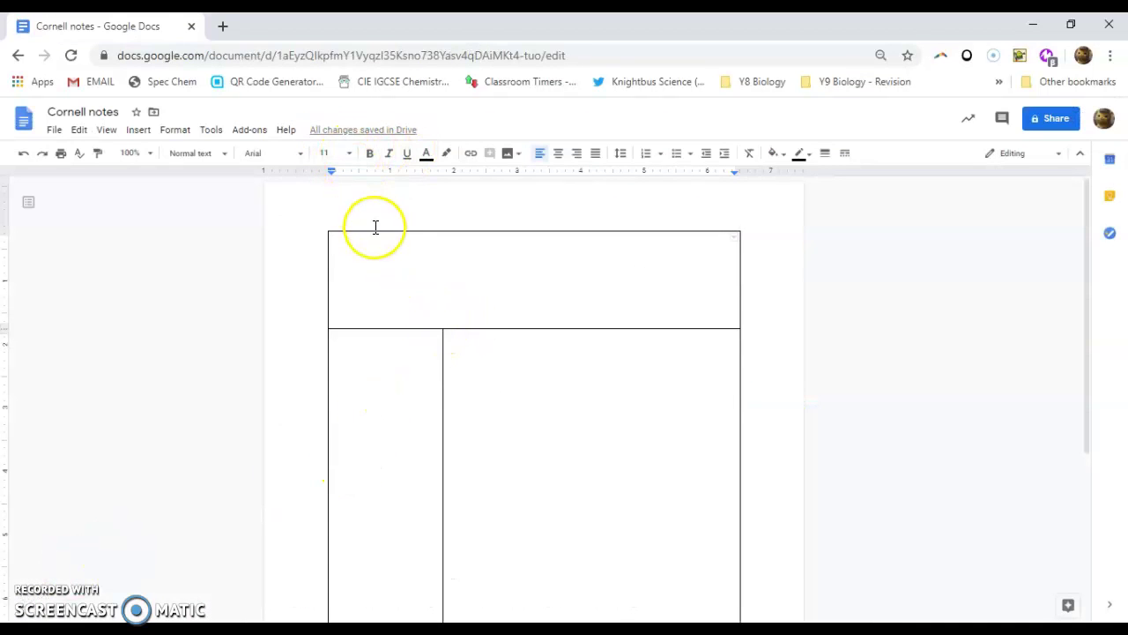
text(Wa)
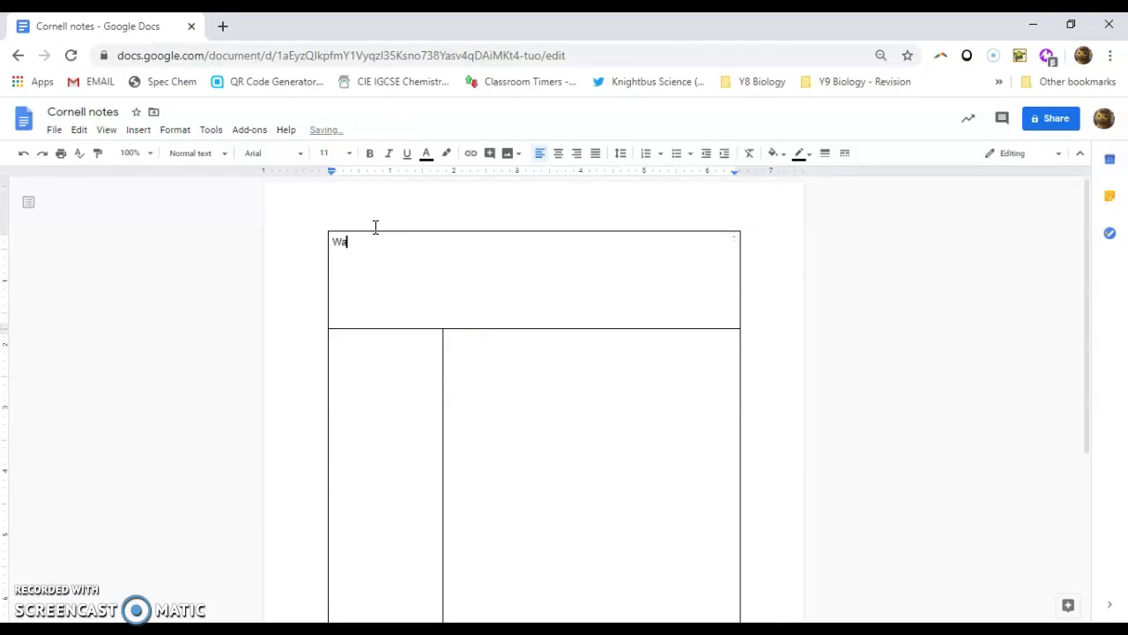
text(ter uptake)
key(Tab)
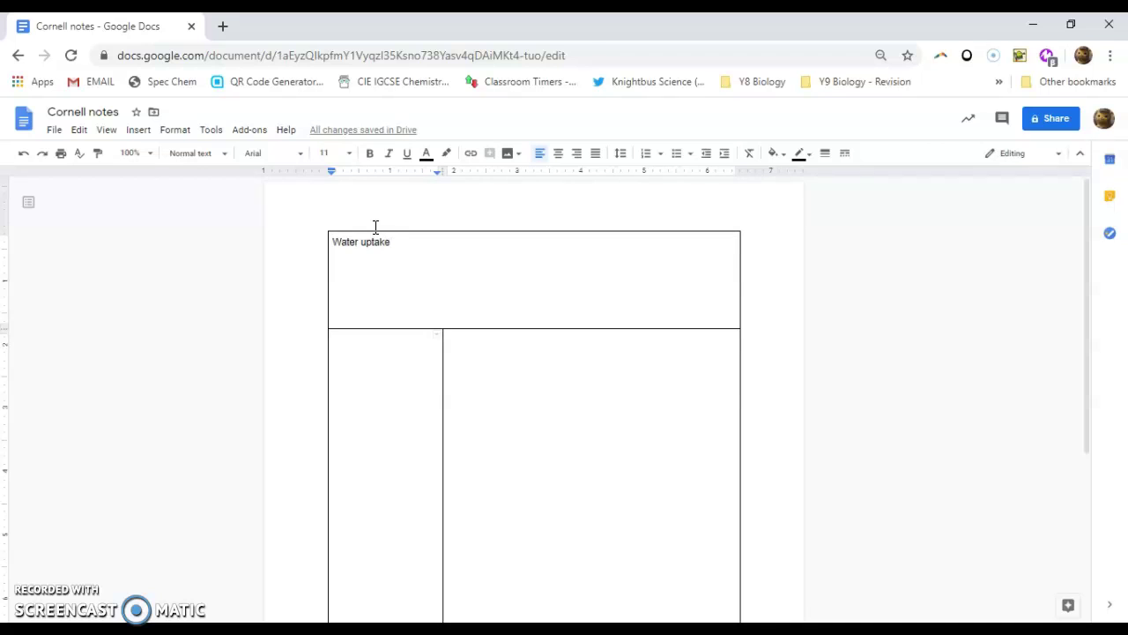
Step: Enter the author's name and the date "02 April 2020" on separate lines below the title in the table's top row
key(shift+Tab)
key(Tab)
key(Tab)
click(353, 251)
click(410, 250)
key(Return)
text(F Khan)
key(Return)
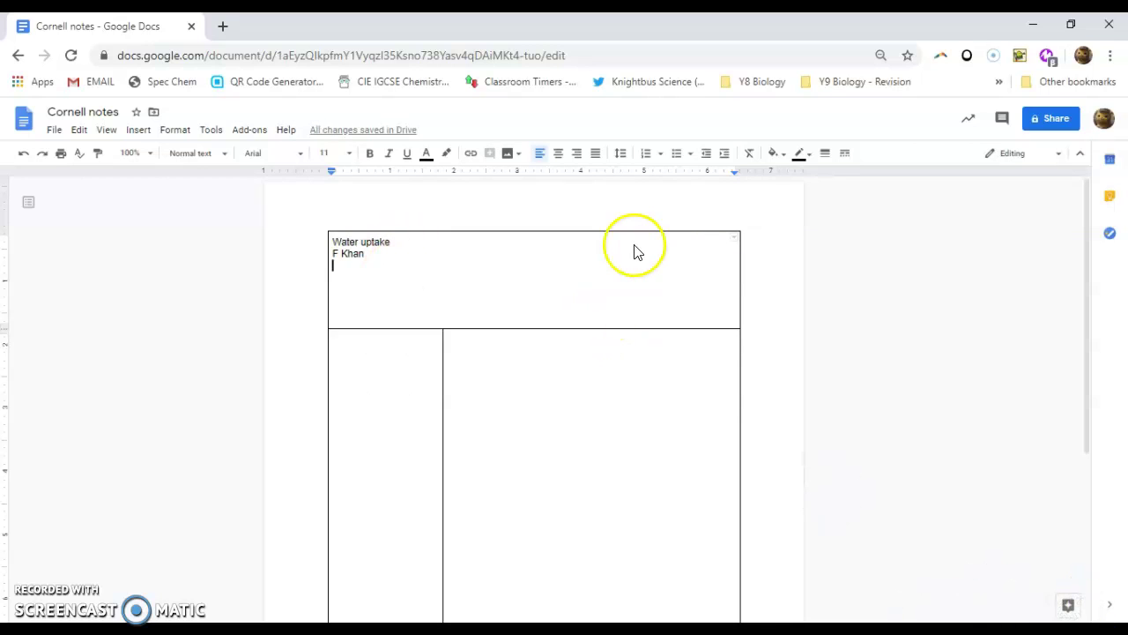
text(02 April 2020)
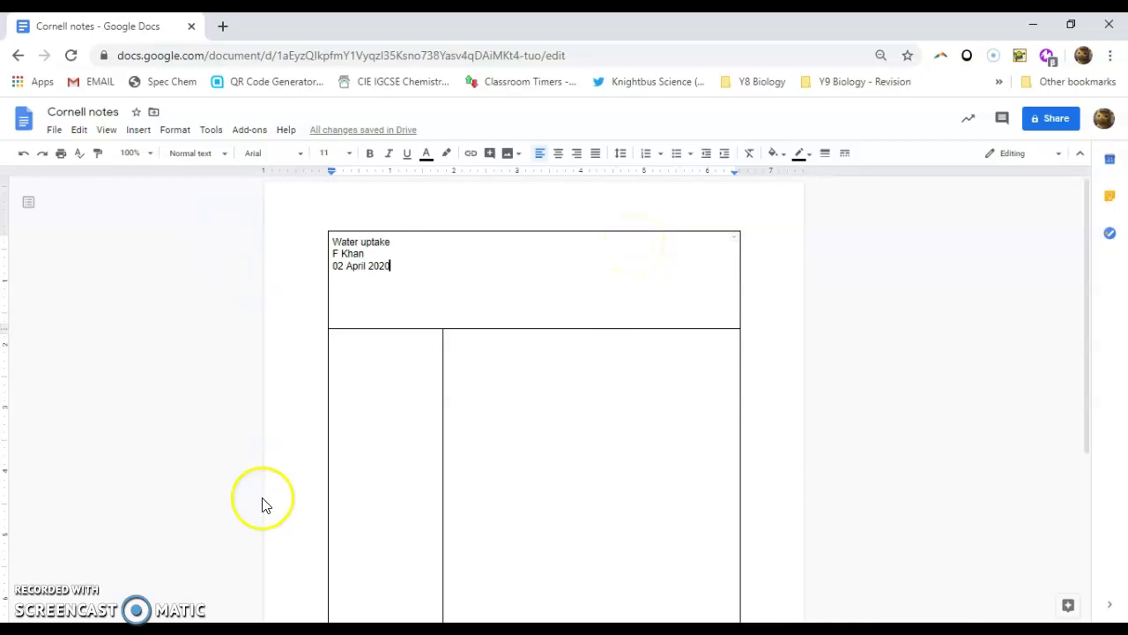
Step: Add the line "Page 1" below the date in the table's top row
click(35, 589)
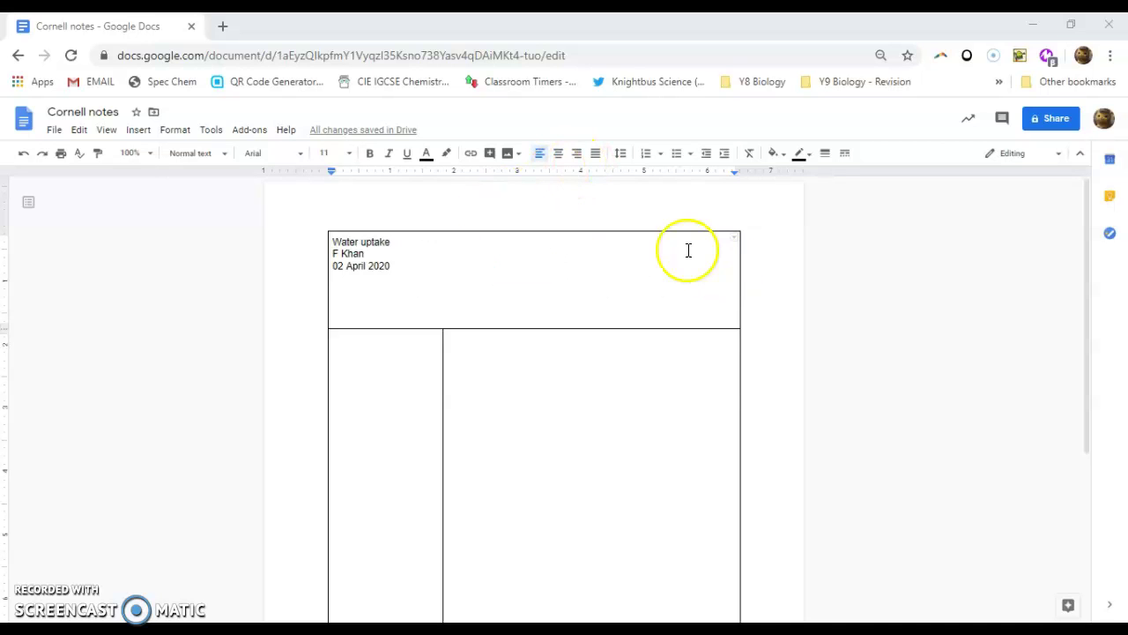
click(348, 281)
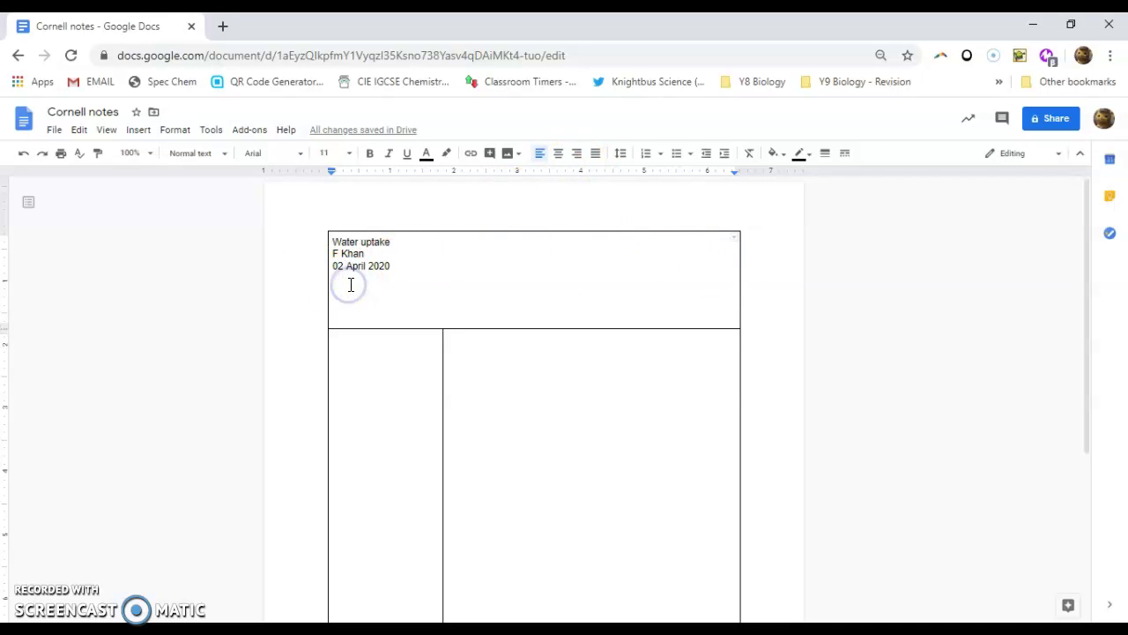
click(431, 269)
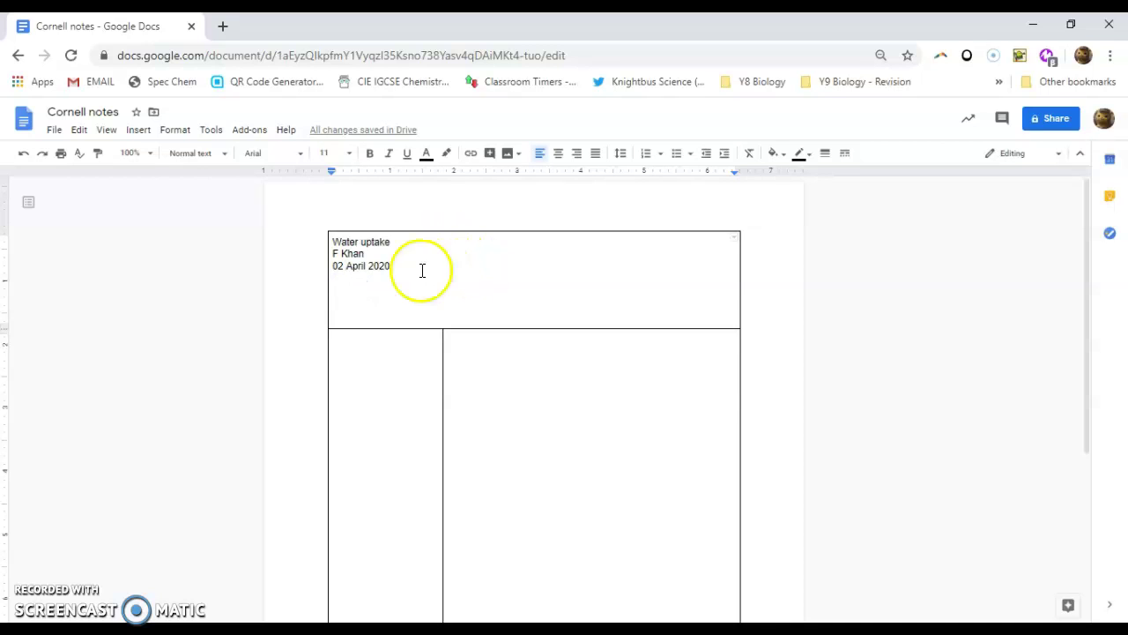
key(Tab)
click(438, 268)
key(Return)
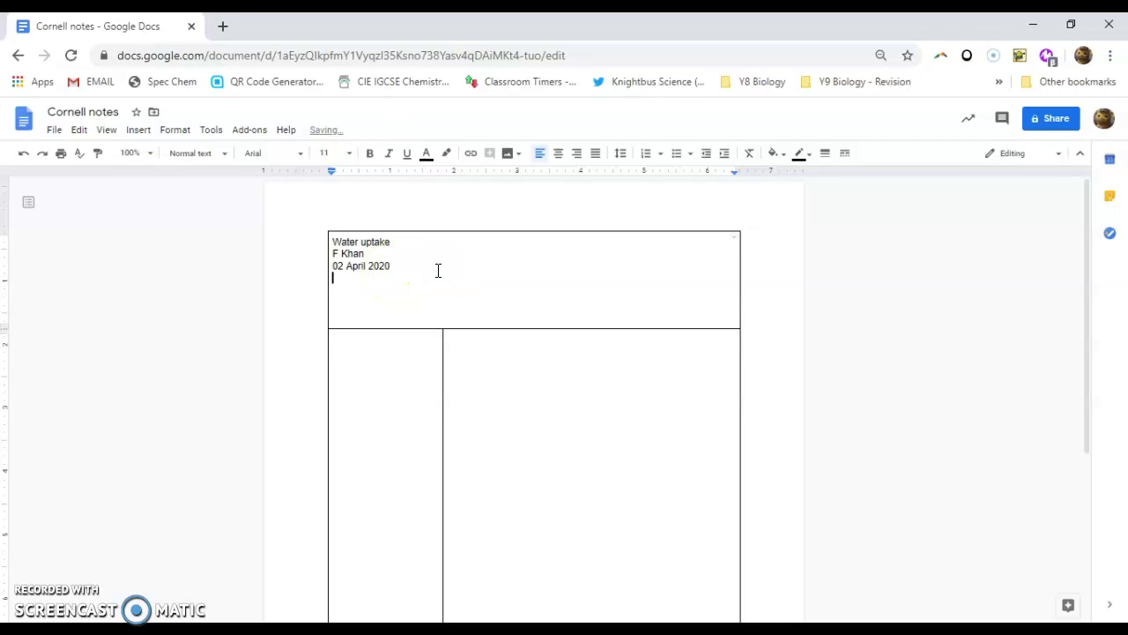
text(Page 1)
click(467, 260)
Step: Copy the entire Cornell notes table and paste the duplicate below it as a second page
key(ctrl+minus)
key(ctrl+minus)
key(ctrl+minus)
key(ctrl+minus)
key(ctrl+minus)
key(ctrl+minus)
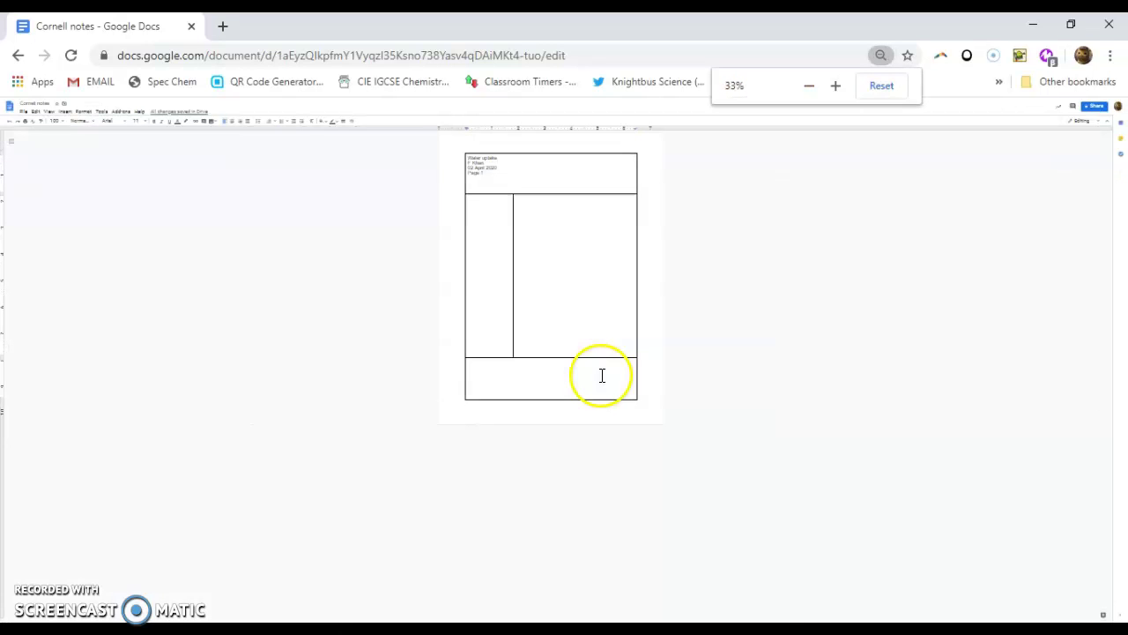
key(ctrl+plus)
key(ctrl+plus)
key(ctrl+plus)
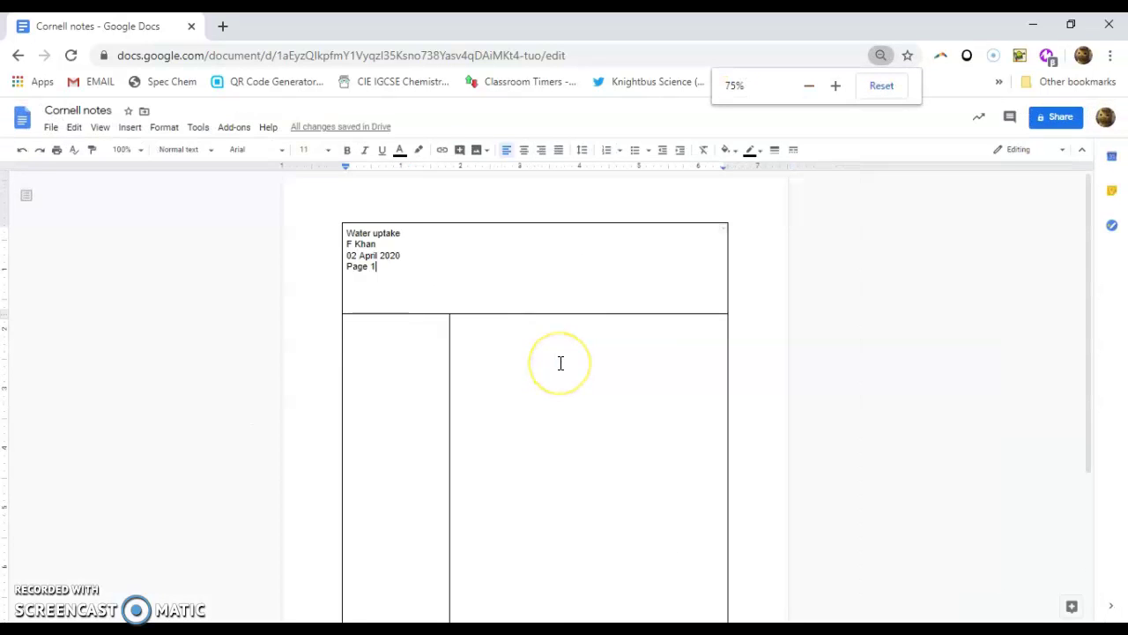
key(ctrl+minus)
key(ctrl+minus)
drag(596, 523, 479, 212)
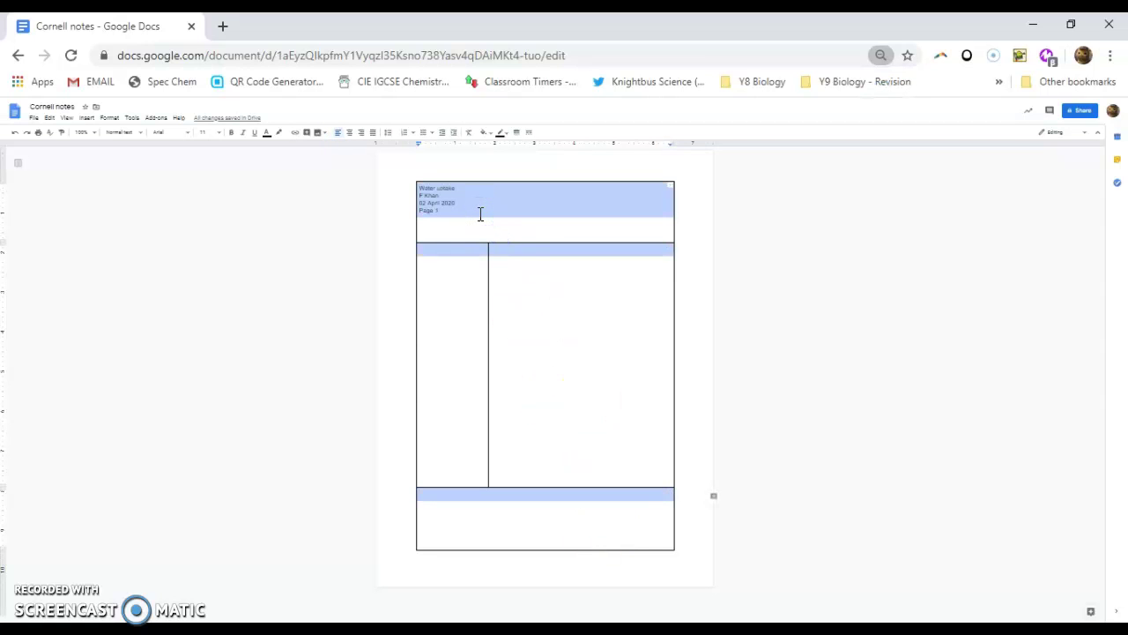
click(675, 537)
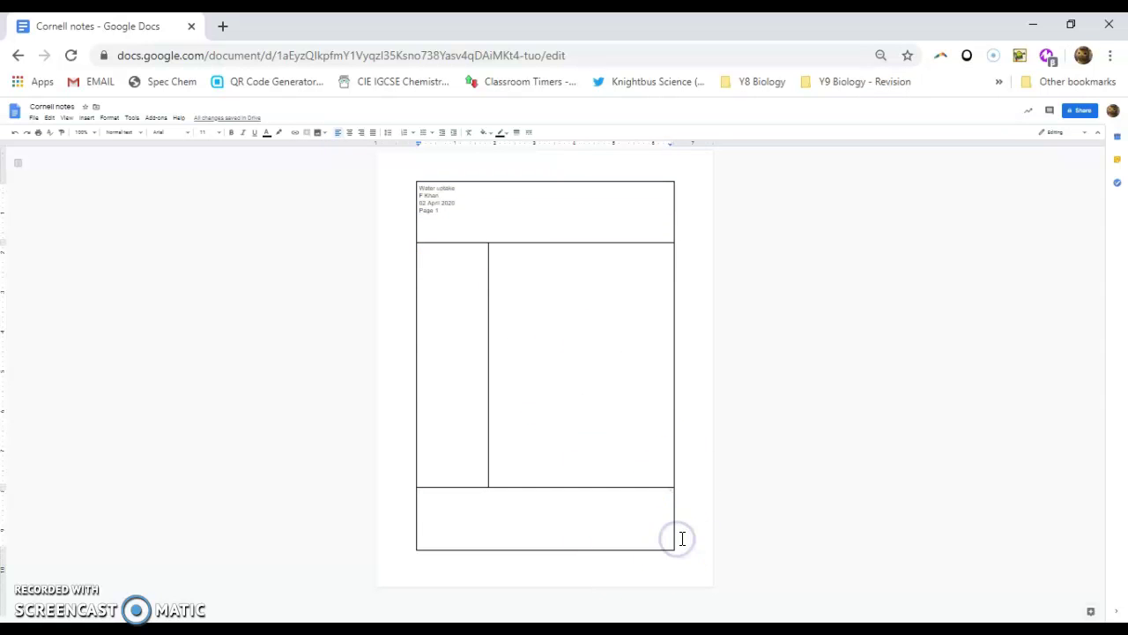
drag(680, 537, 682, 535)
click(653, 559)
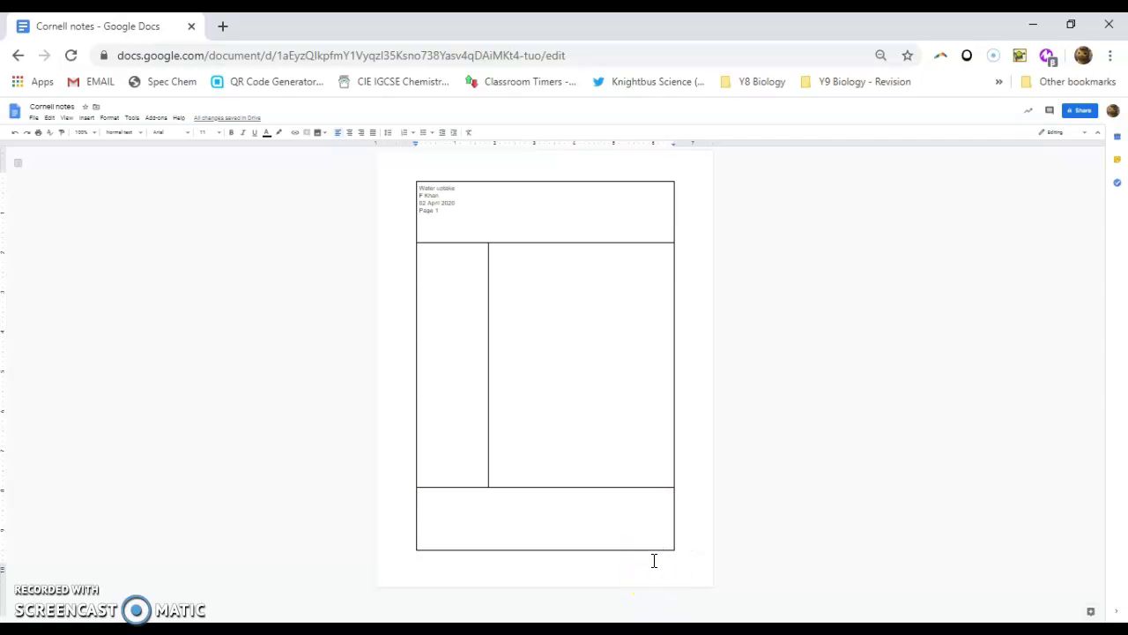
key(ctrl+v)
click(675, 547)
Step: Change the page label in the second table's top row to "Page 2"
scroll(675, 546, up, 3)
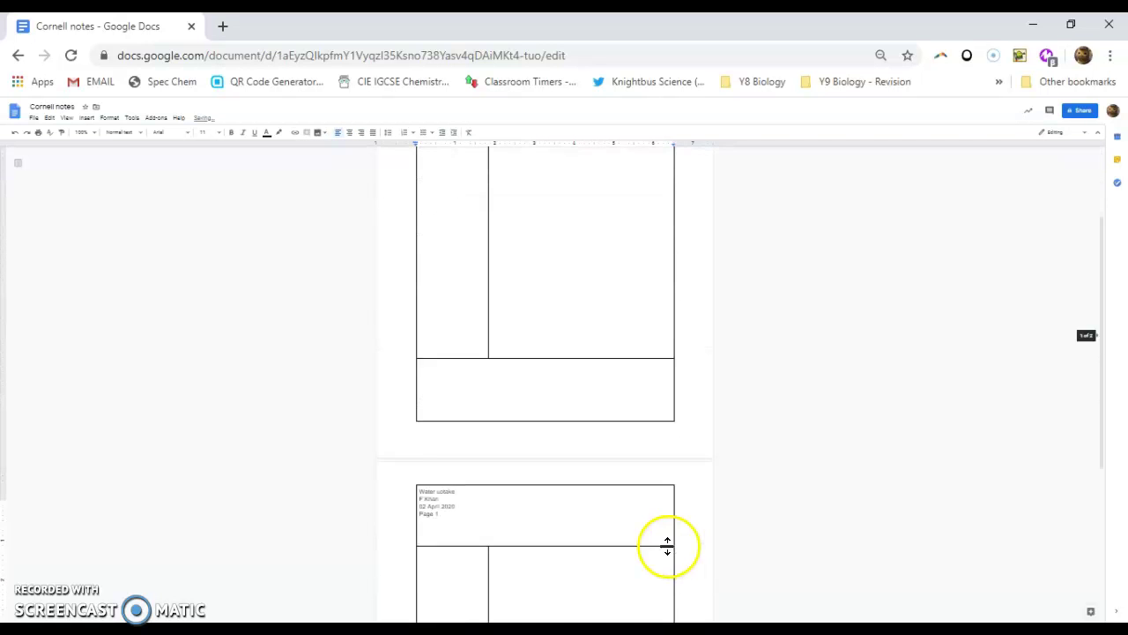
scroll(617, 529, down, 1)
click(469, 507)
key(ctrl+plus)
key(ctrl+plus)
key(ctrl+plus)
key(ctrl+plus)
scroll(638, 496, down, 4)
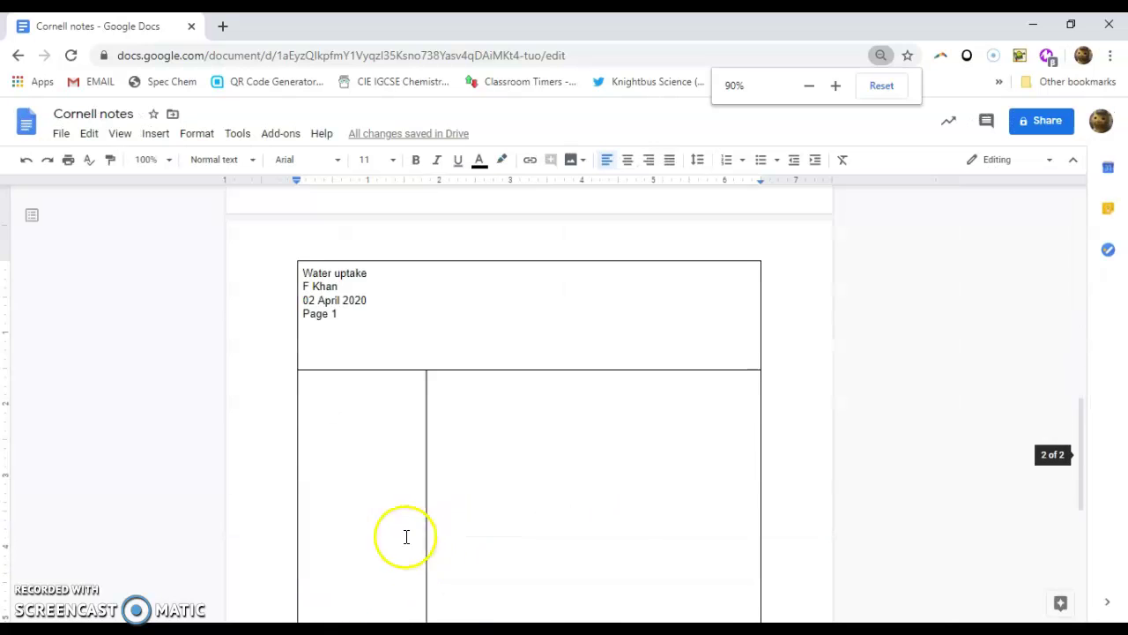
double_click(335, 302)
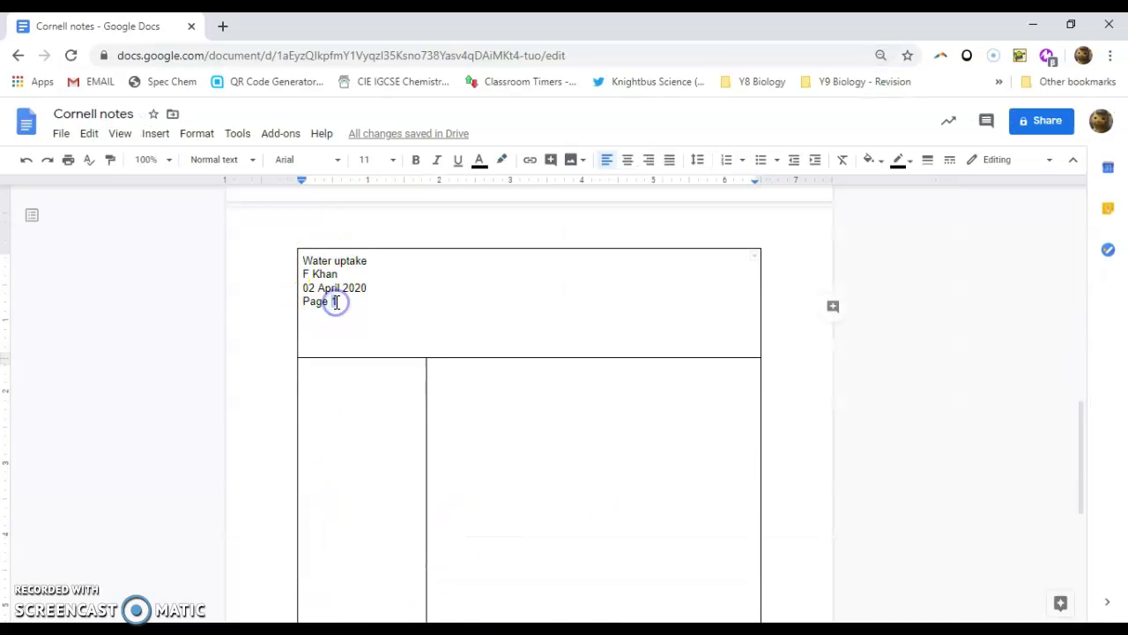
text(2)
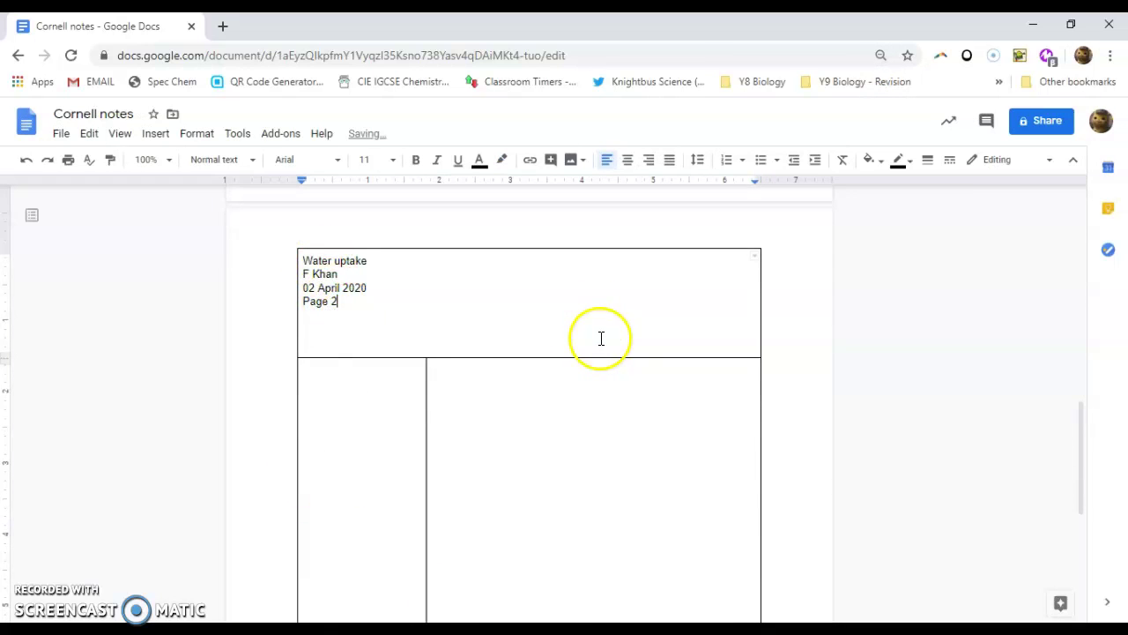
scroll(601, 338, down, 3)
scroll(601, 339, up, 3)
key(ctrl+z)
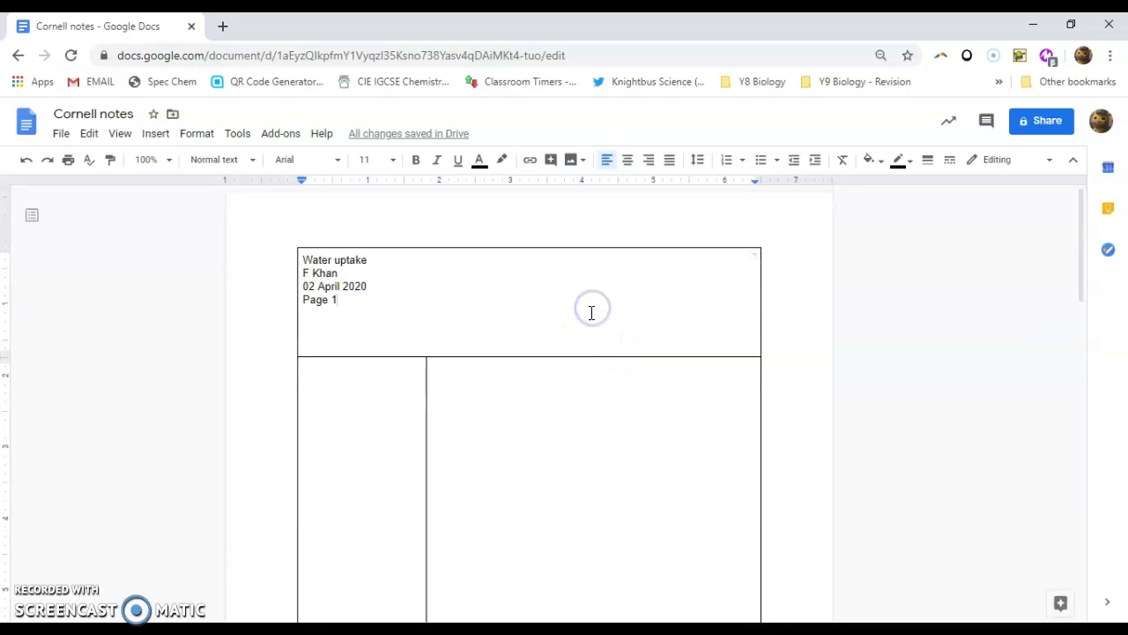
click(562, 335)
click(606, 443)
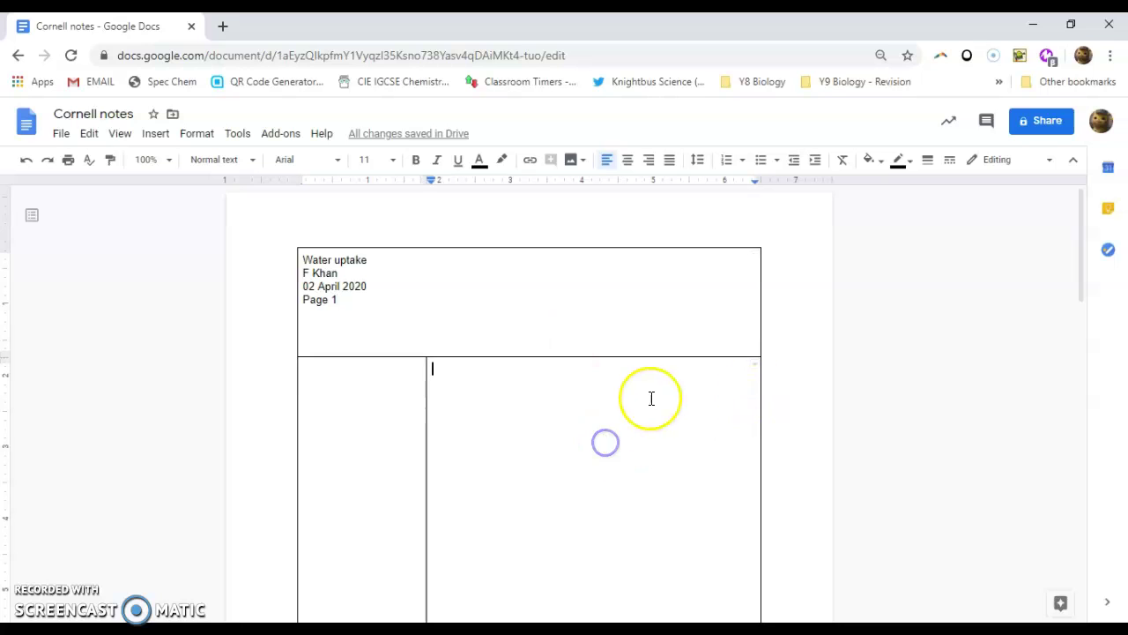
scroll(652, 397, down, 2)
drag(609, 344, 664, 429)
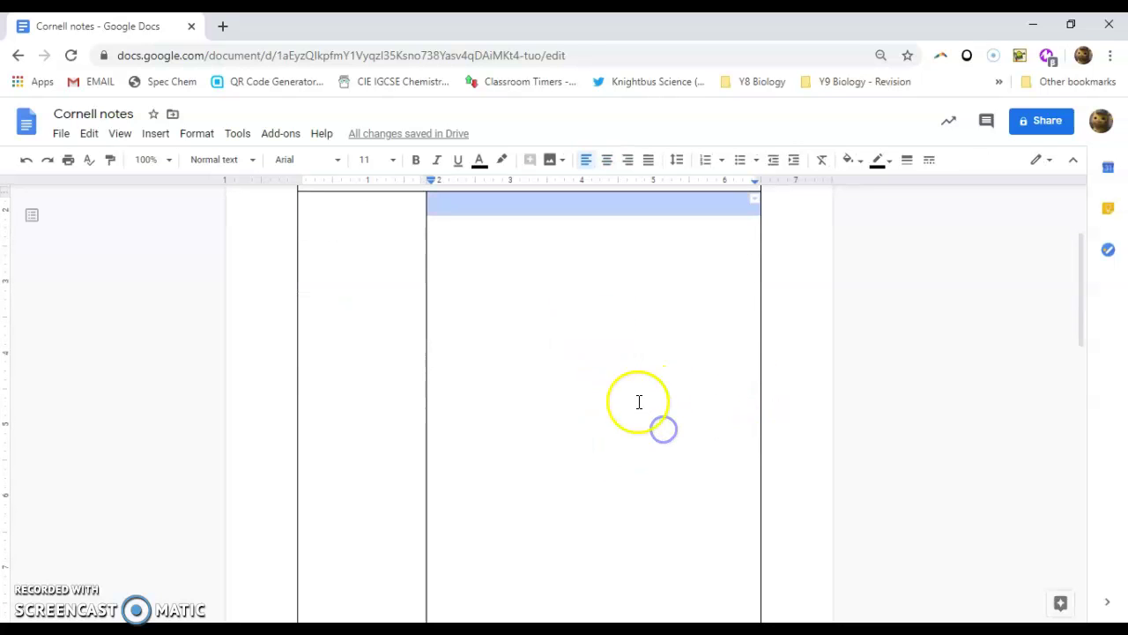
scroll(645, 387, up, 2)
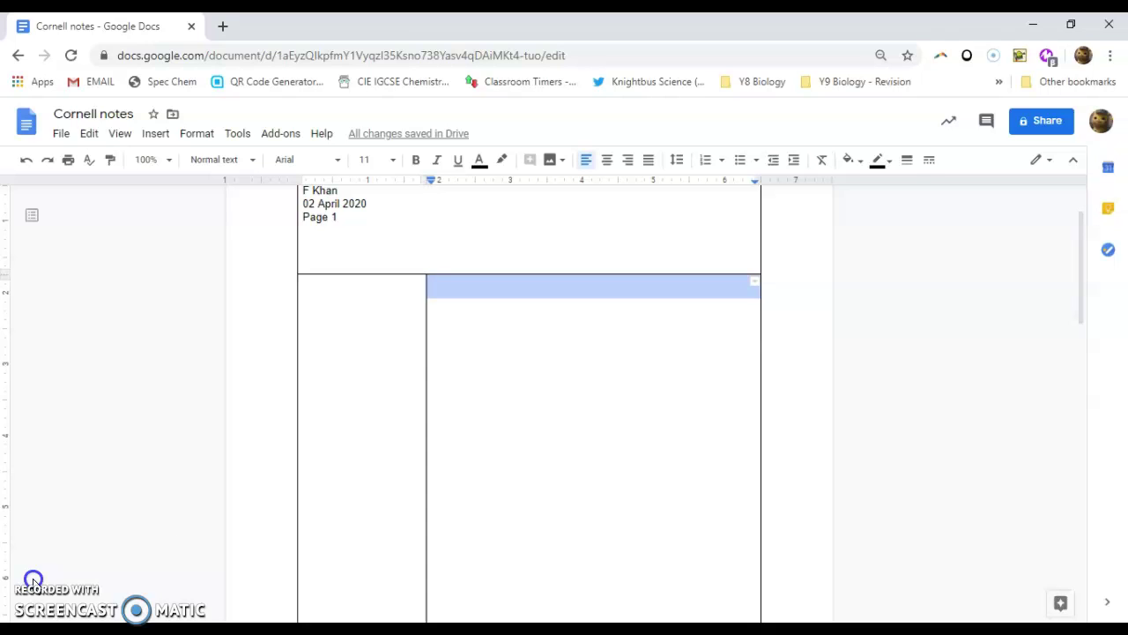
Step: Shorten the first table's top row so that it ends just below the "Page 1" line
click(33, 582)
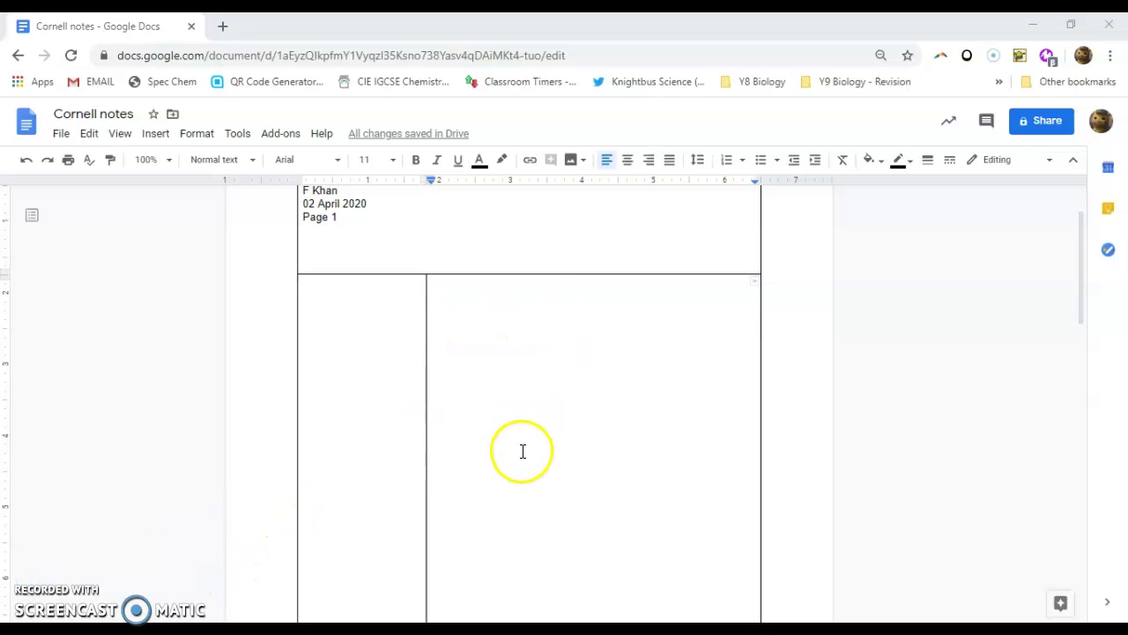
drag(451, 272, 450, 235)
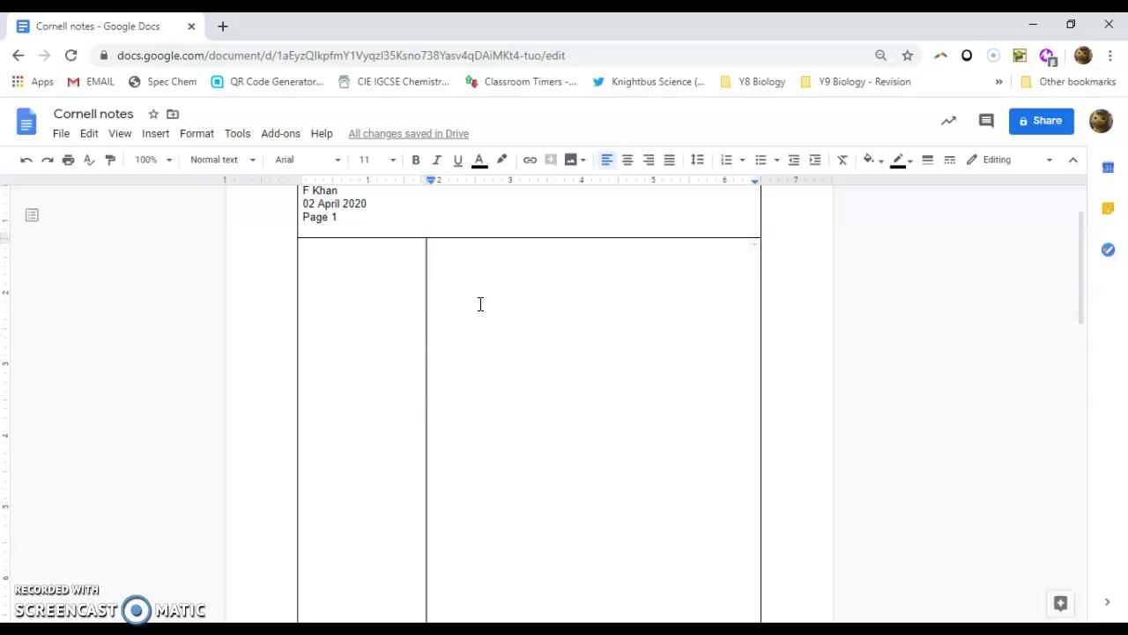
click(480, 305)
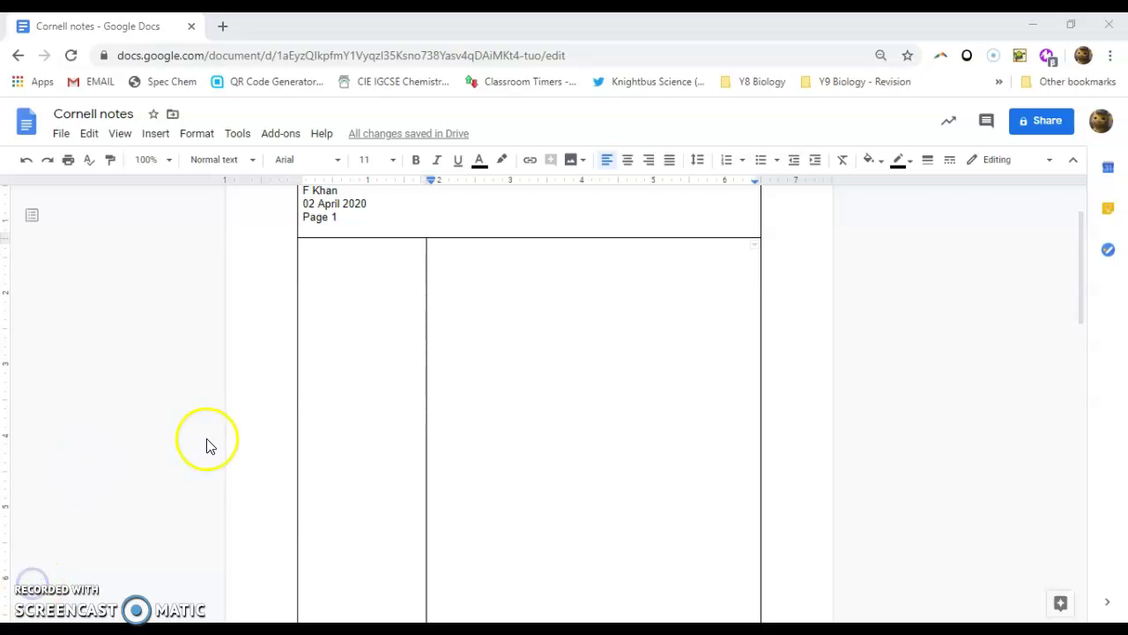
Step: Switch to the Water Uptake assignment in Google Classroom, open the Activity/Task 2 celery video on YouTube and mute it
key(alt+Tab)
key(alt+Tab)
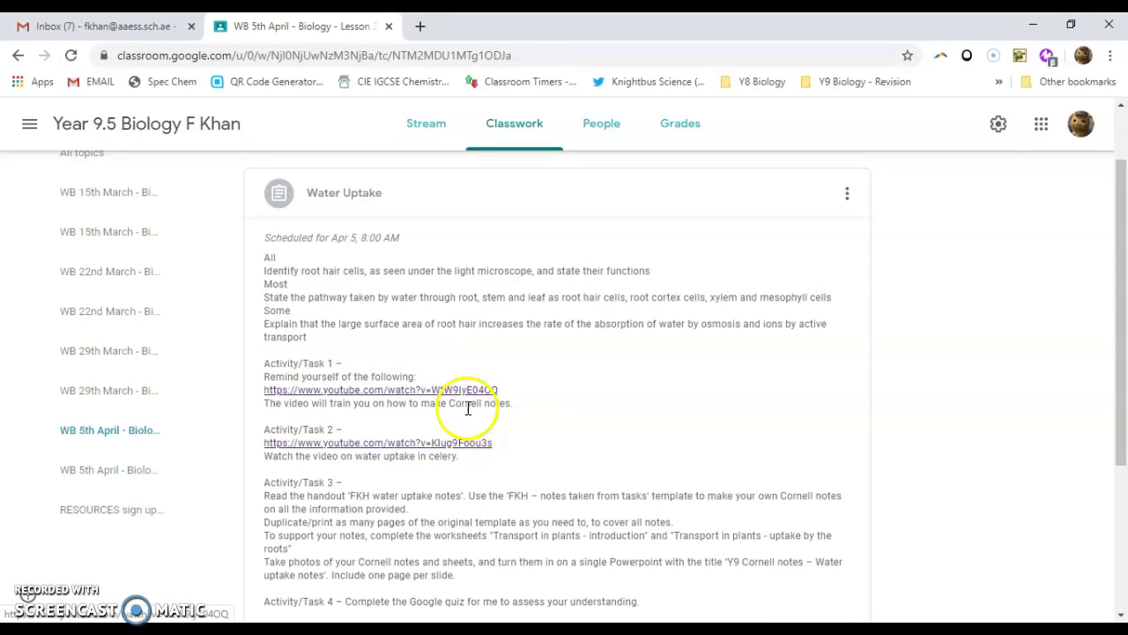
scroll(557, 375, down, 1)
scroll(558, 375, down, 2)
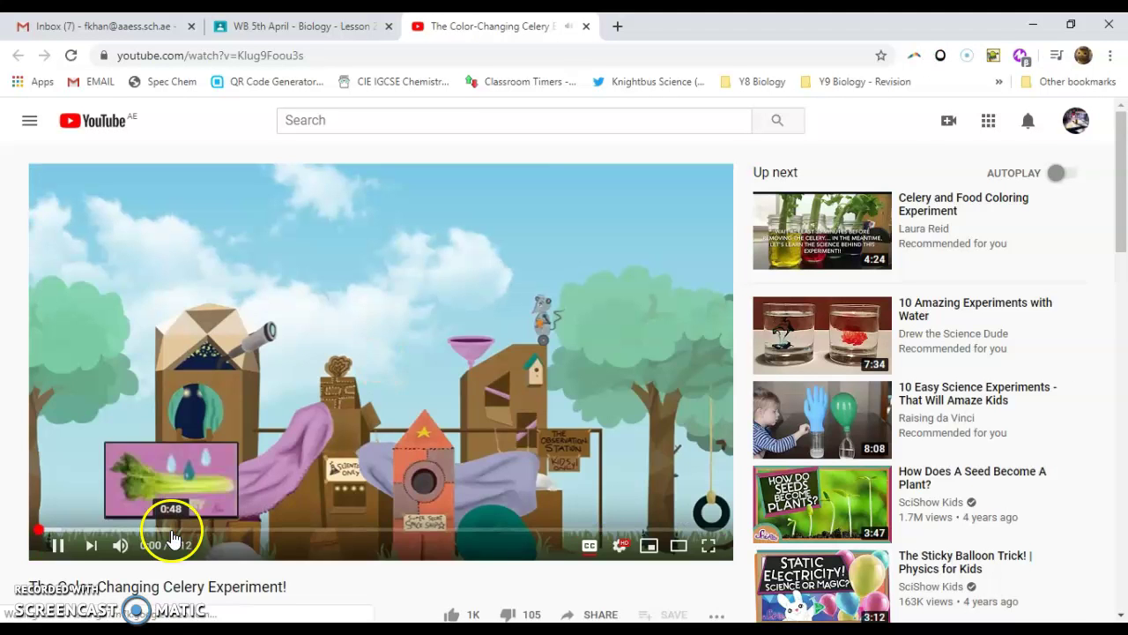
click(119, 545)
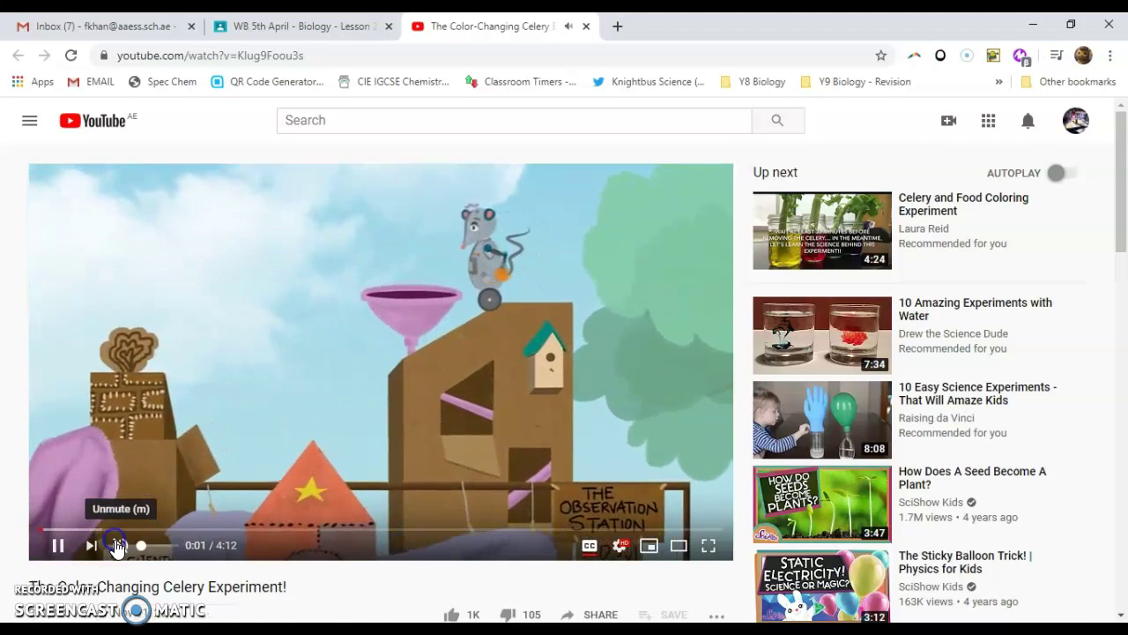
Step: Switch back to the Cornell notes document and write "Suitable plant to use is celery." in the first table's wide notes cell
key(alt+Tab)
key(alt+Tab)
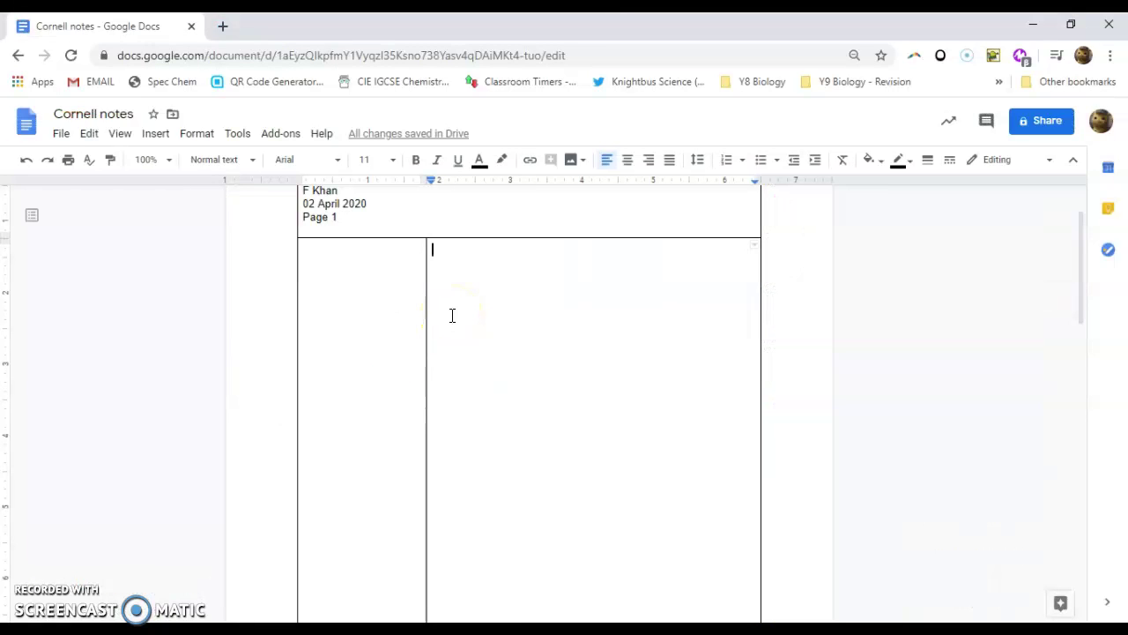
text(as)
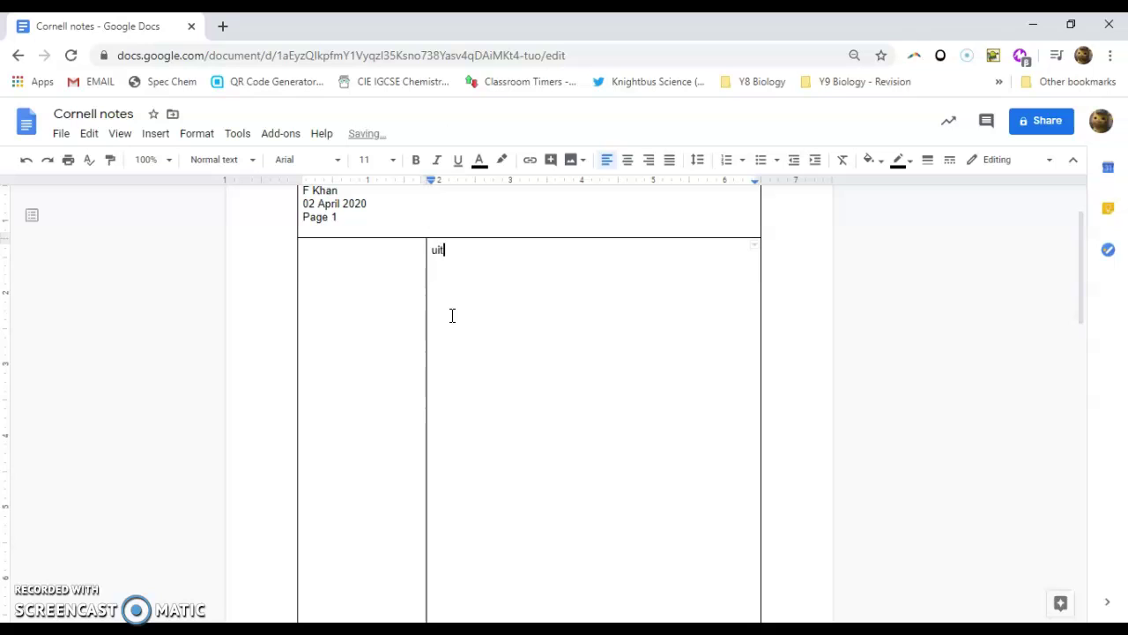
key(BackSpace)
key(BackSpace)
text(Suitable plant to use is )
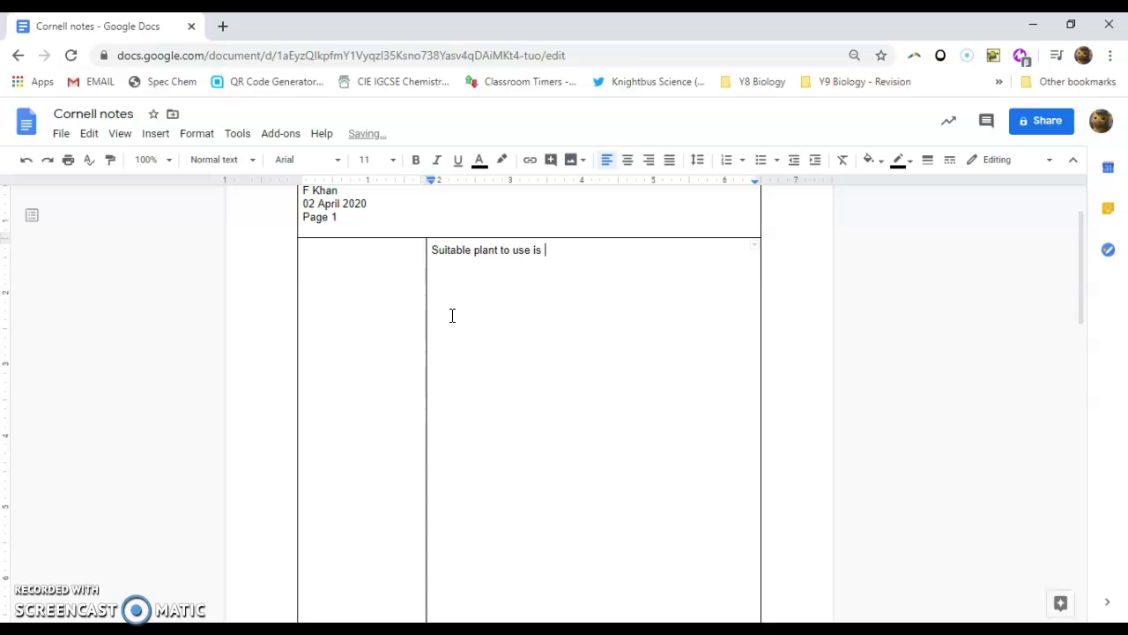
text(celery.)
key(Return)
Step: Switch to the YouTube celery video and snip a close region around the celery stalks
key(alt+Tab)
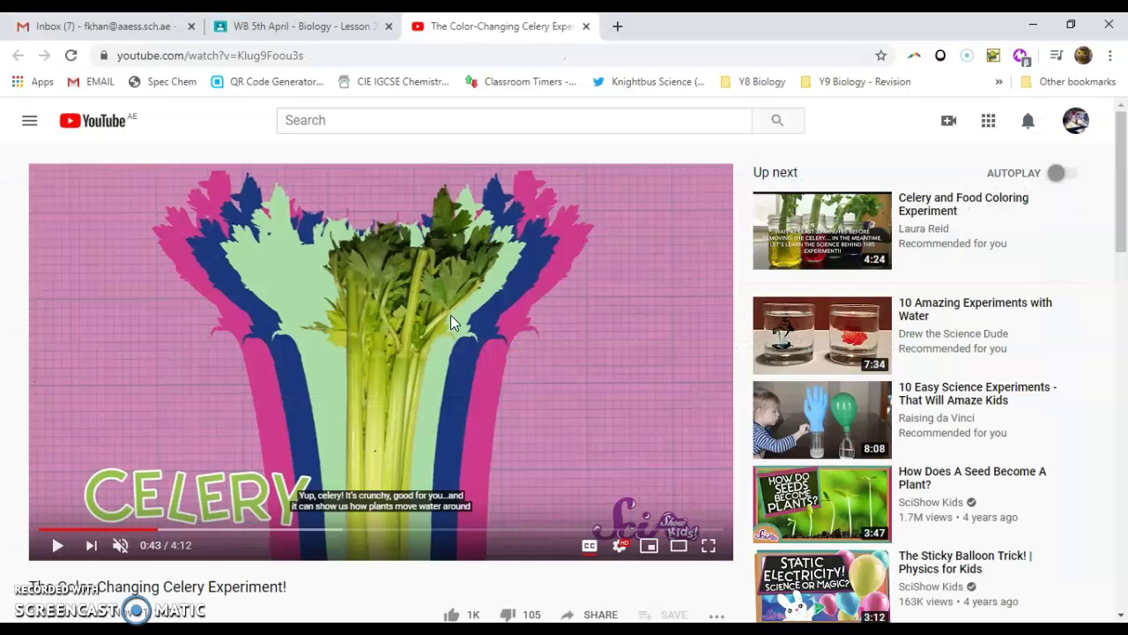
key(super+shift+s)
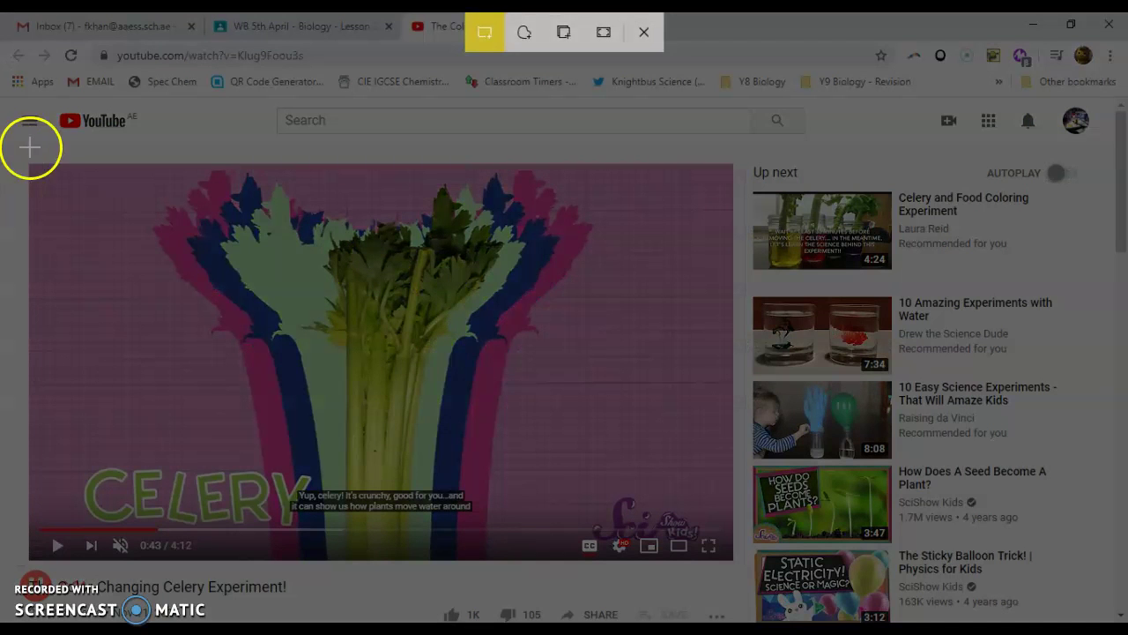
mouse_move(55, 168)
mouse_down()
mouse_move(108, 292)
mouse_move(606, 521)
mouse_move(599, 529)
mouse_move(613, 542)
mouse_up()
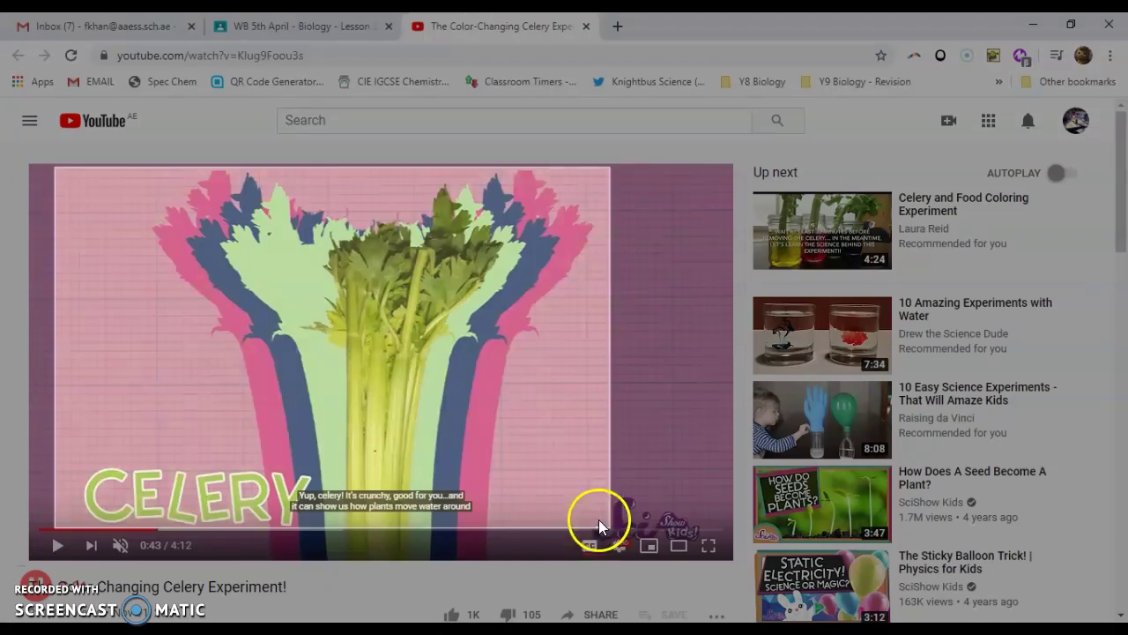
key(super+shift+s)
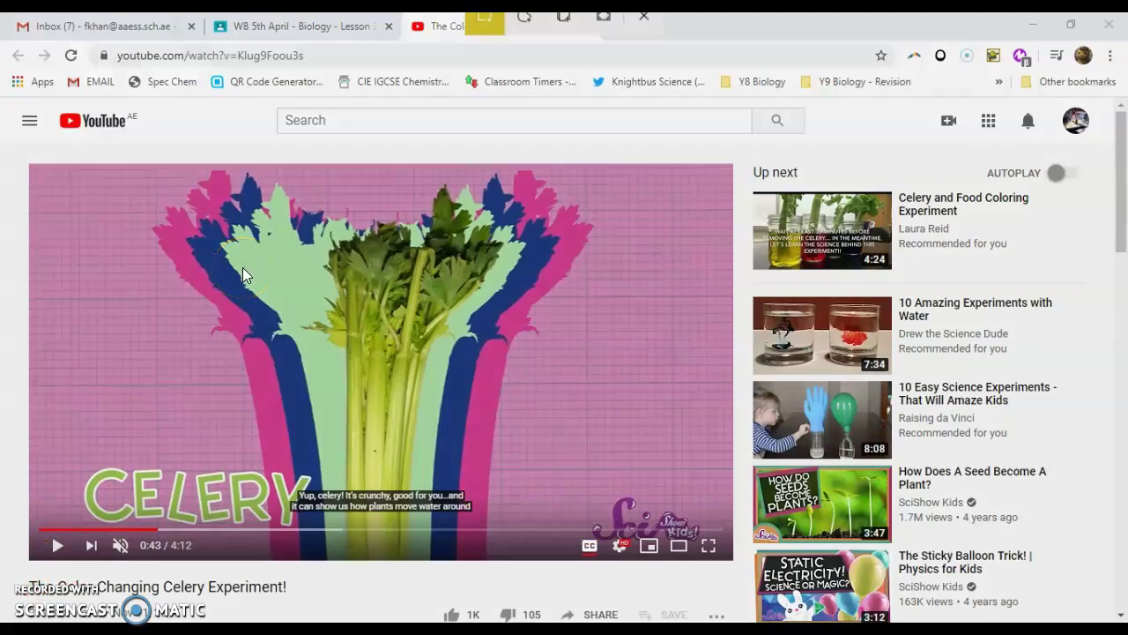
mouse_move(243, 201)
mouse_down()
mouse_move(511, 446)
mouse_move(539, 448)
mouse_up()
Step: Paste the celery snip below the celery note in the Cornell notes document and shrink it to about 1.1 inches wide
key(alt+Tab)
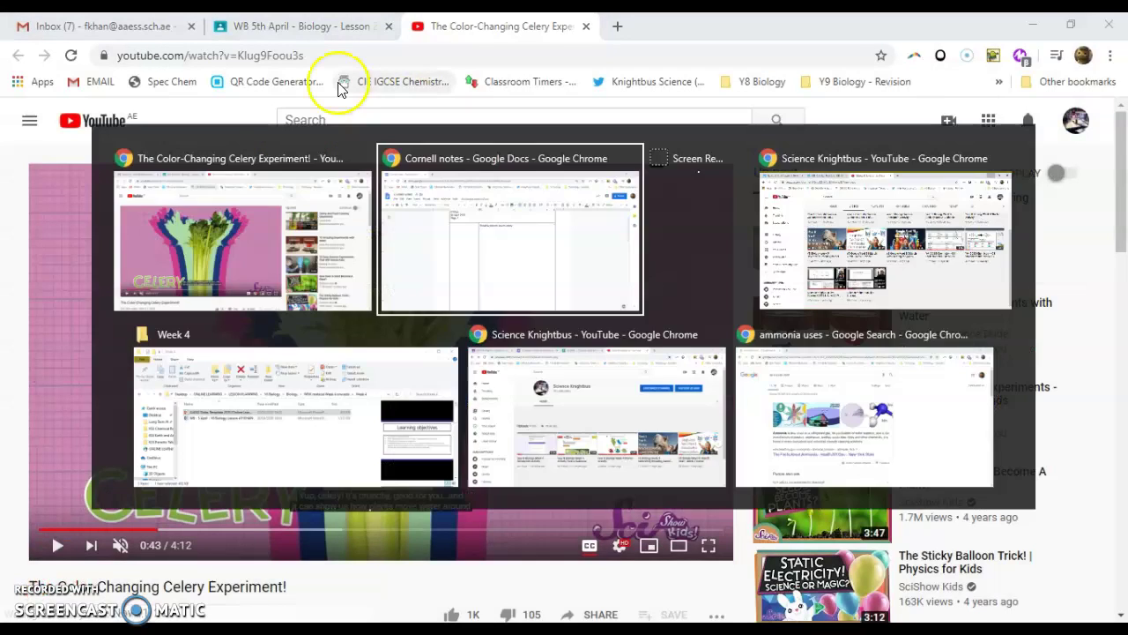
key(ctrl+v)
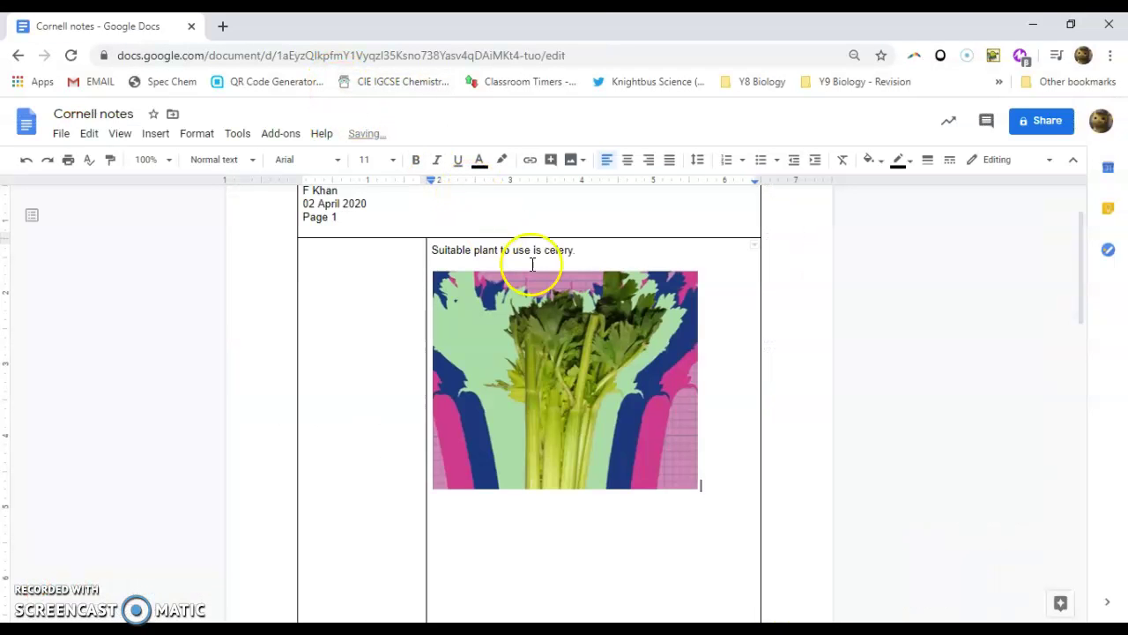
click(612, 476)
drag(697, 487, 506, 319)
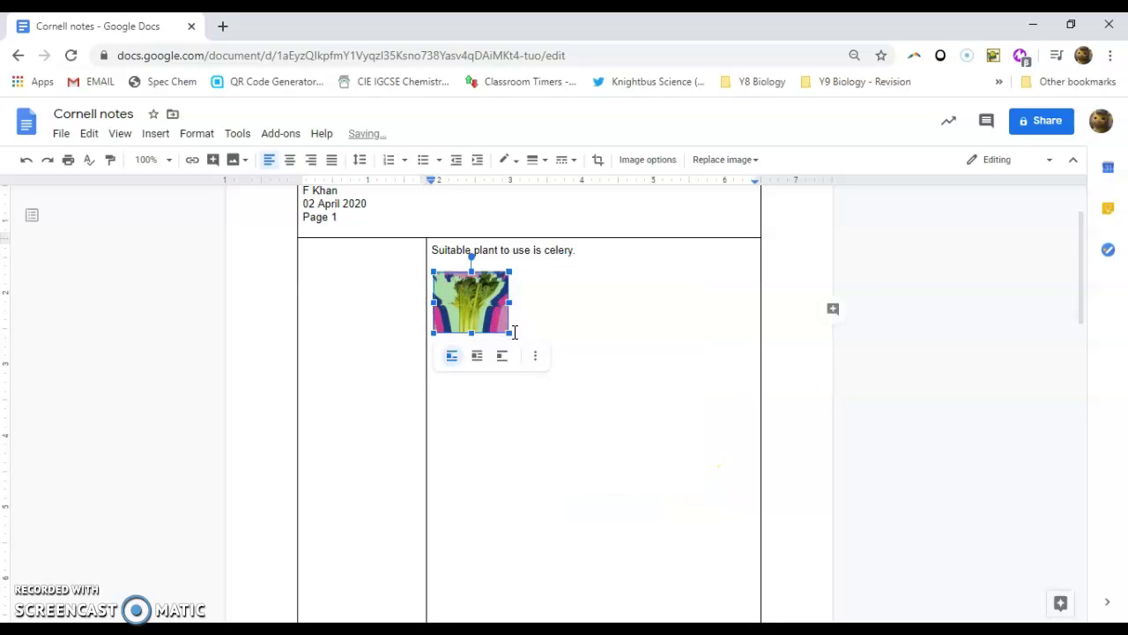
Step: Remove the blank line between the celery note and the celery picture
click(590, 287)
click(559, 259)
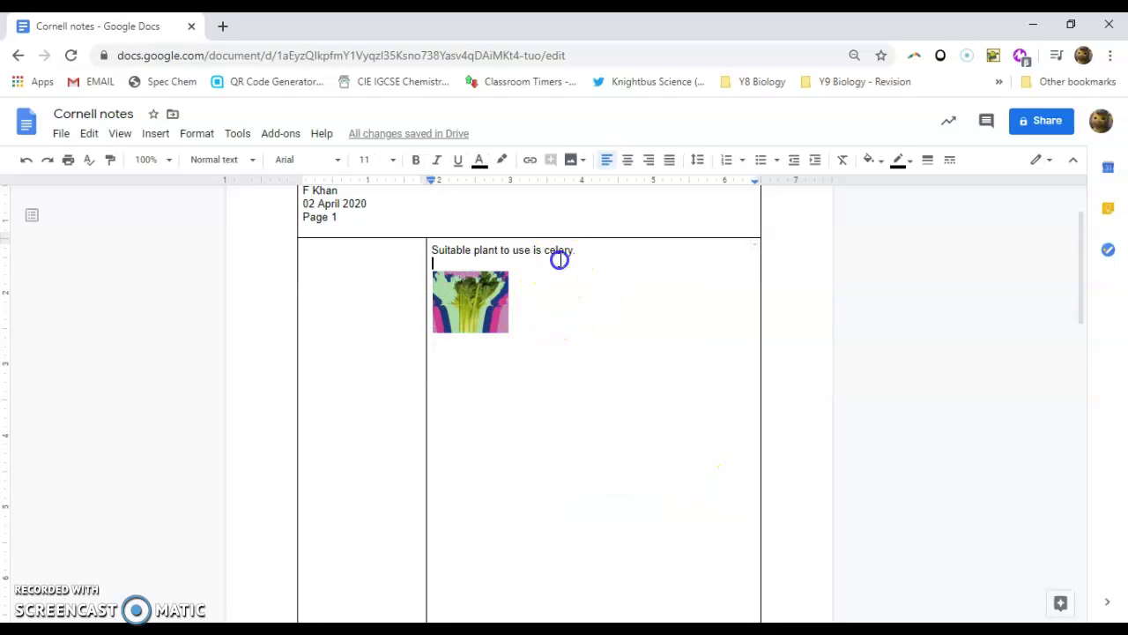
key(Delete)
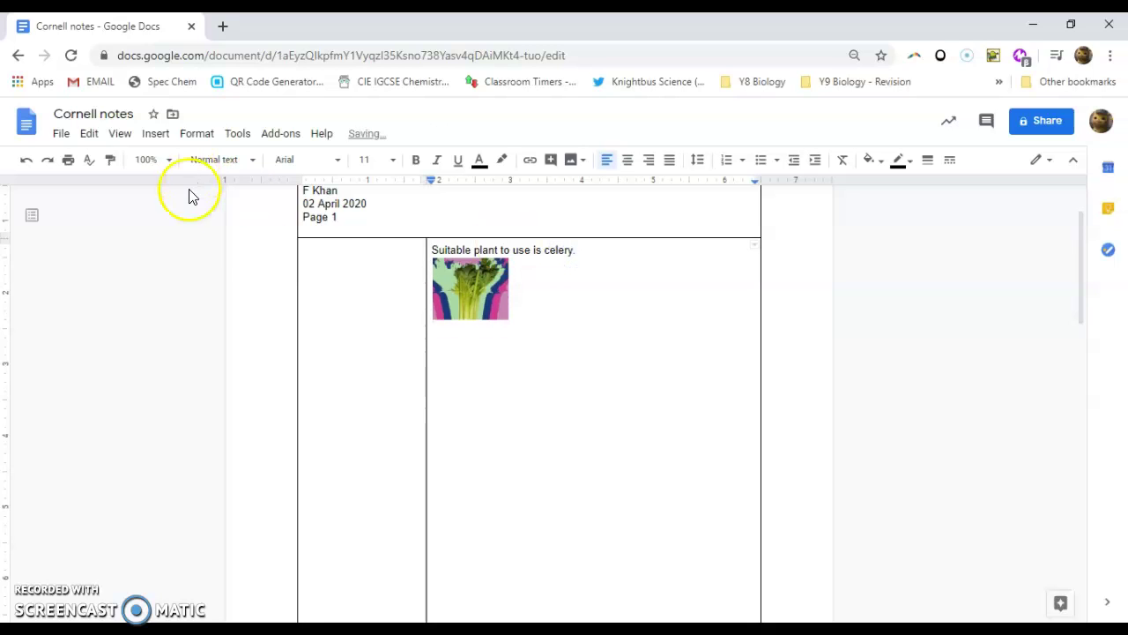
Step: Write "Plant suitable to demonstrate water uptake" in the first table's narrow cue cell
click(367, 253)
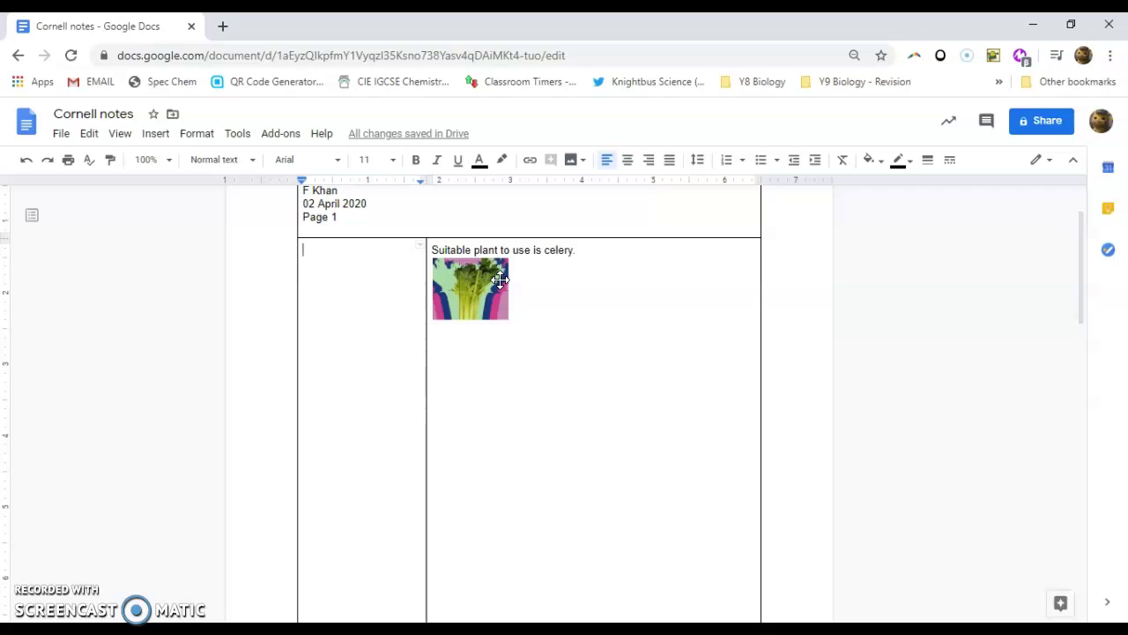
text(Pla)
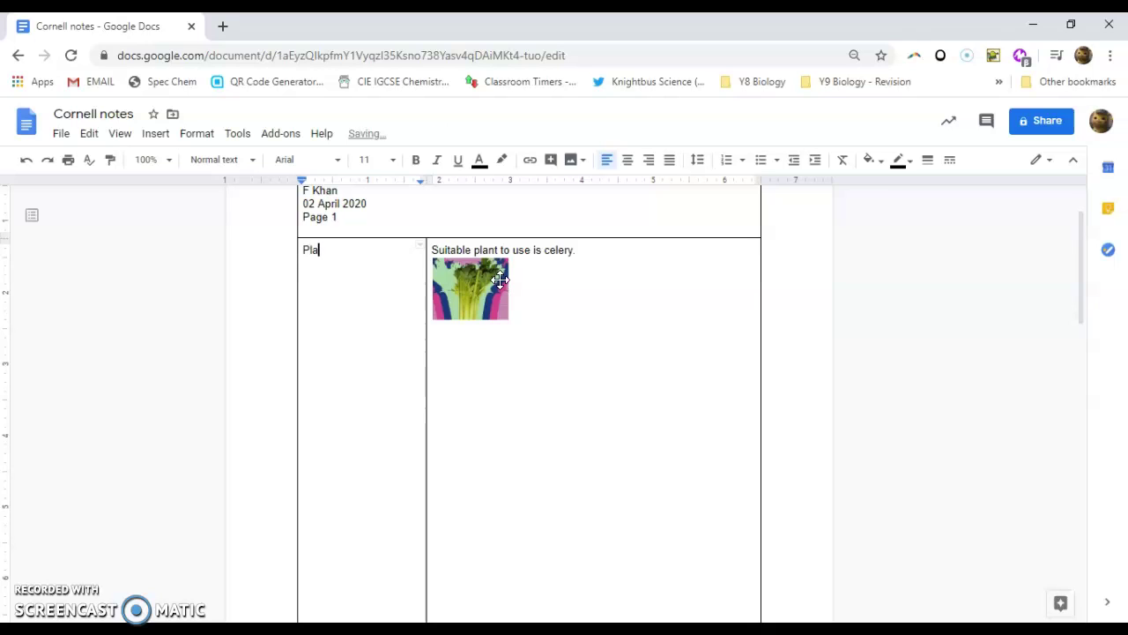
text(nt suitable to demons)
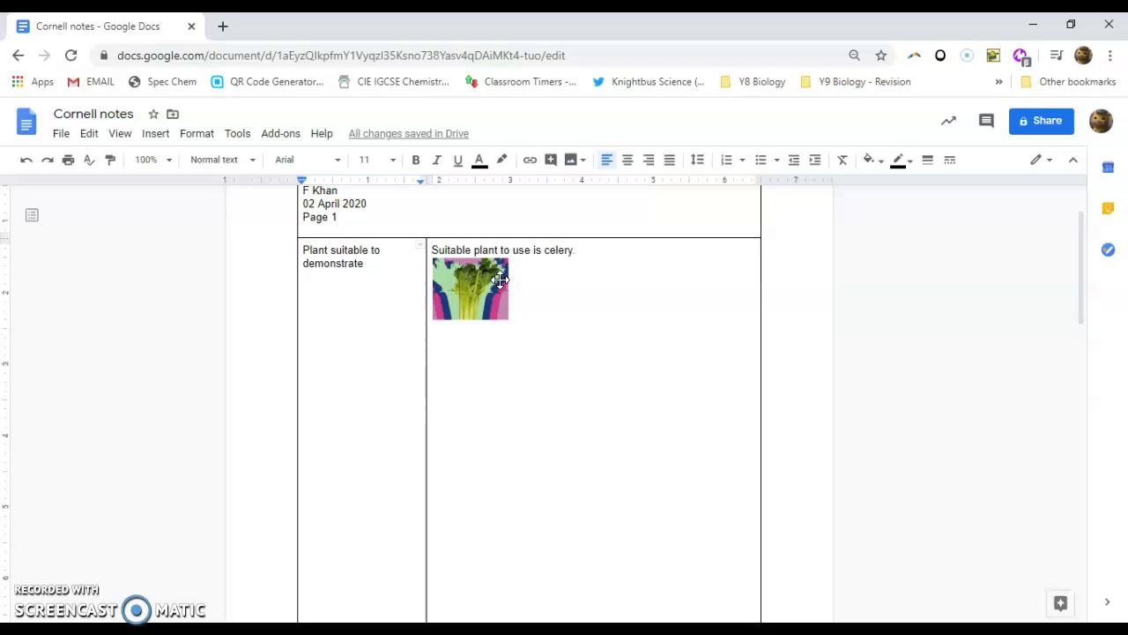
text(trate)
scroll(502, 291, up, 1)
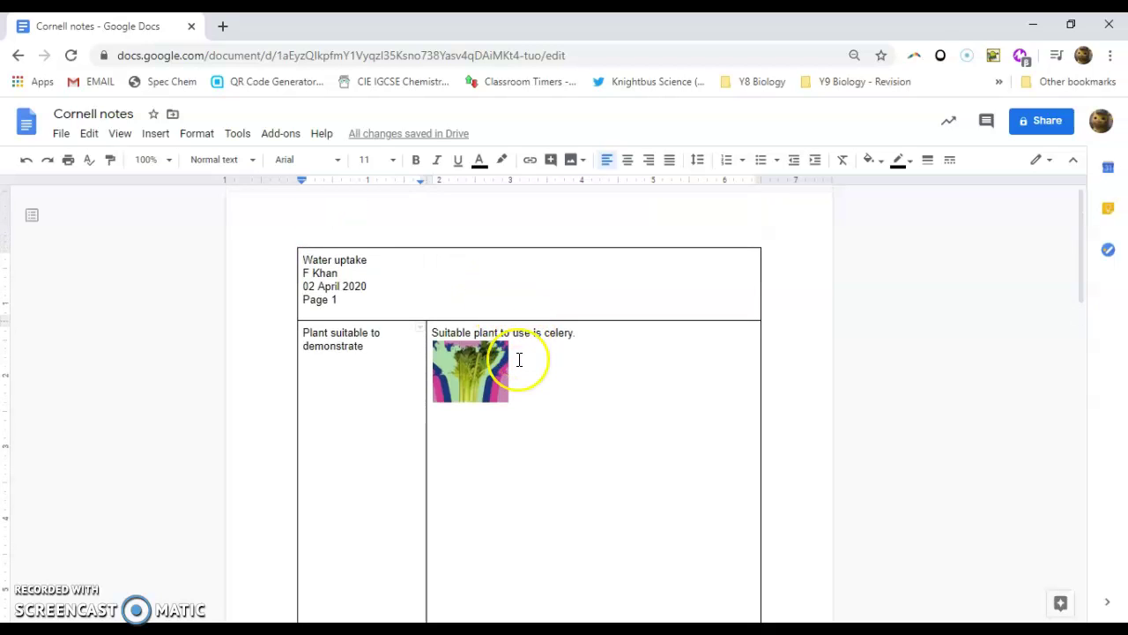
text(water upta)
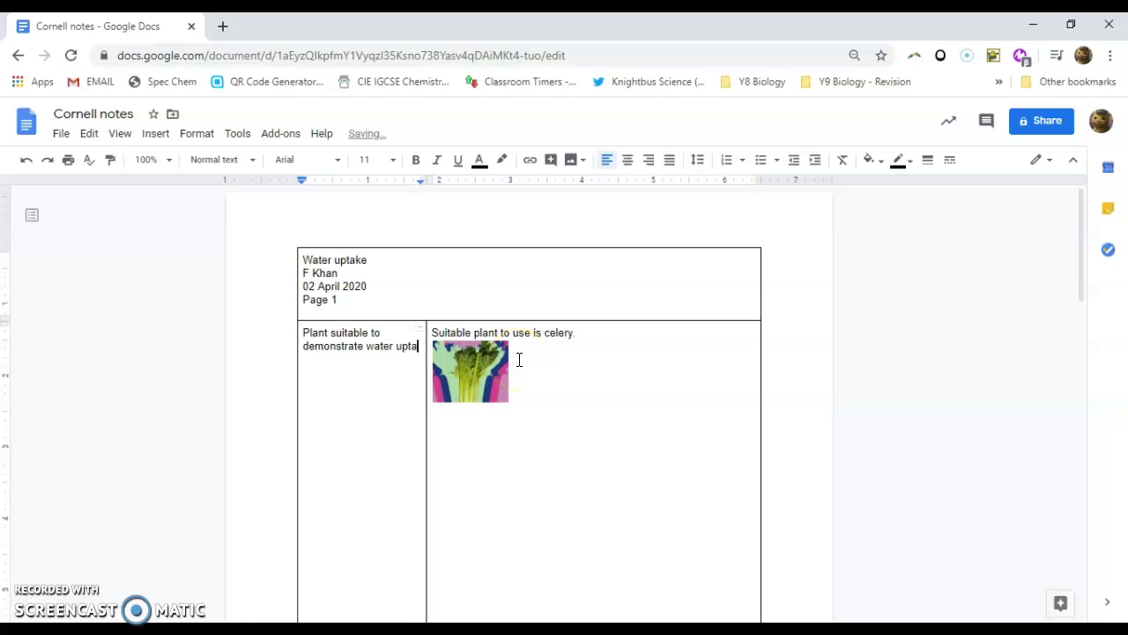
text(ke)
Step: Replace the text in the narrow cue cell with "Suitable plant"
drag(351, 359, 304, 332)
text(Sui)
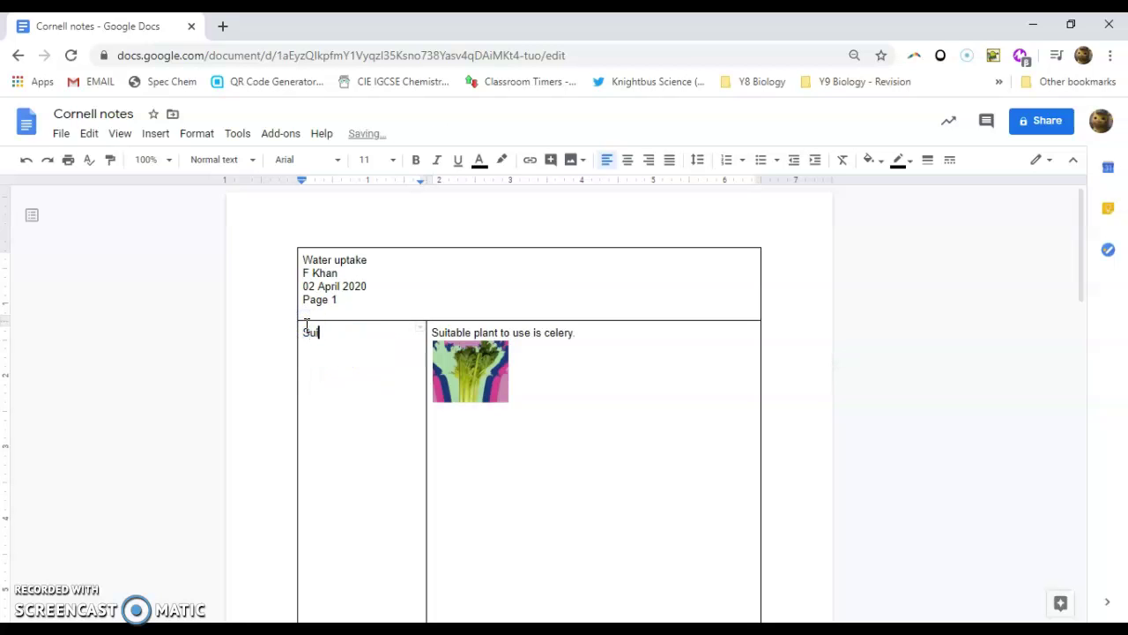
text(table plant)
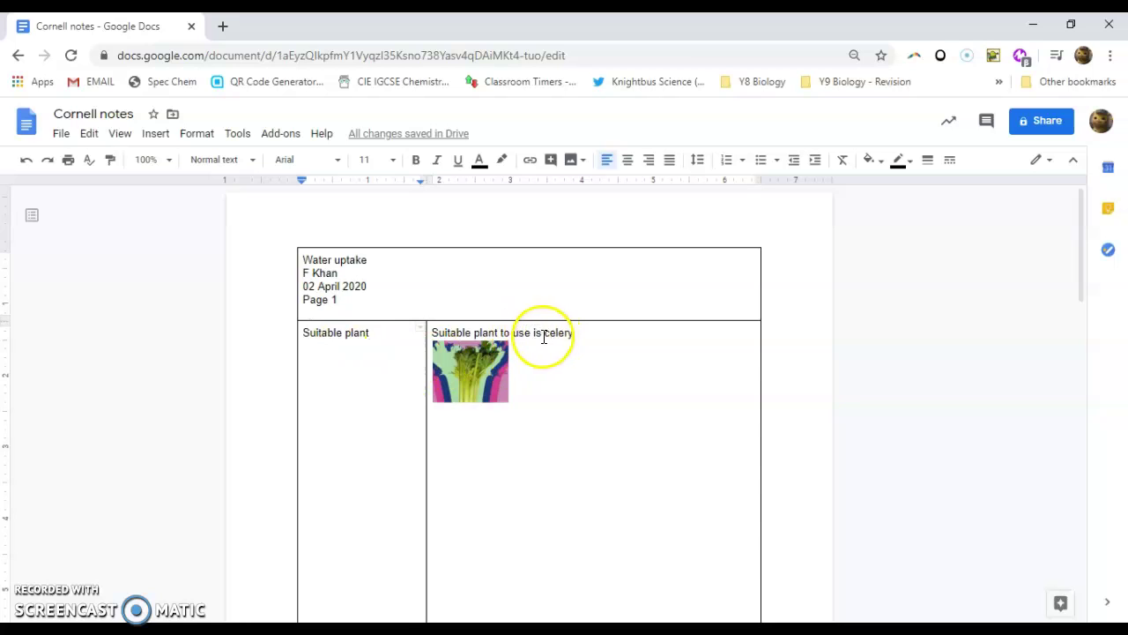
Step: Shorten the note above the celery picture to "Celery."
drag(541, 332, 440, 324)
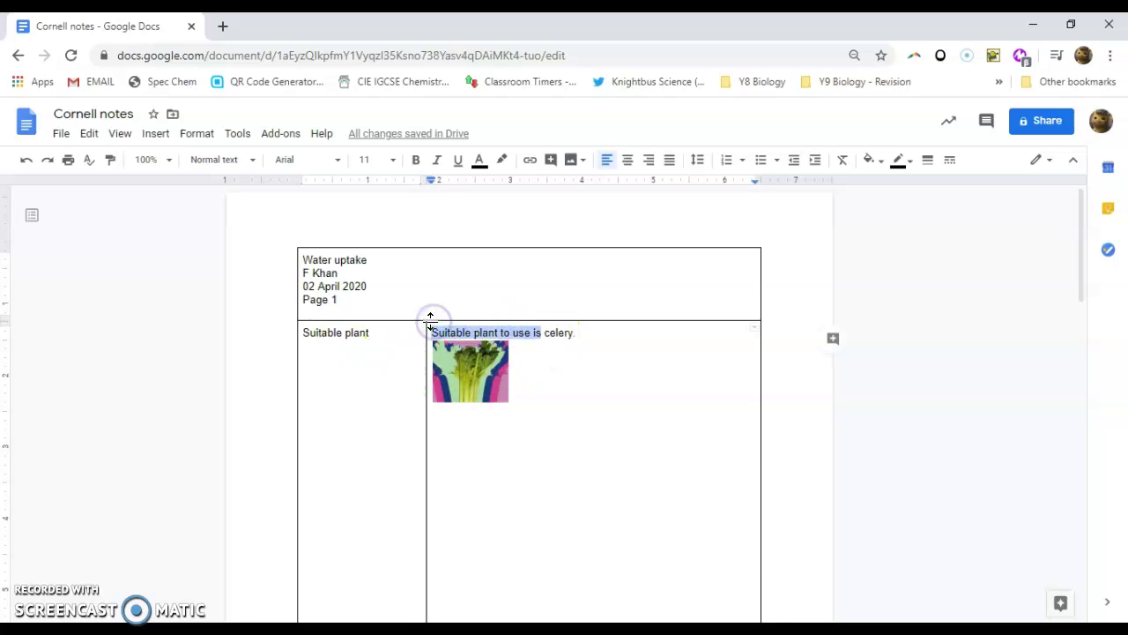
key(BackSpace)
key(Delete)
text(C)
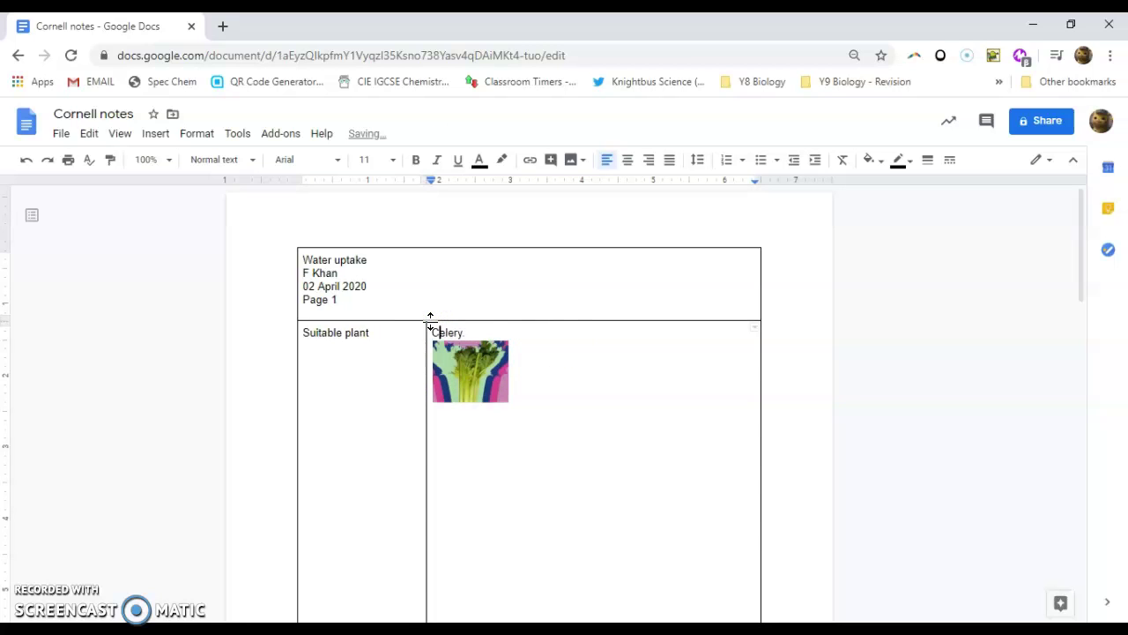
Step: Delete the one-word note and its empty line above the celery picture, keeping only the picture
click(467, 329)
key(BackSpace)
key(BackSpace)
key(BackSpace)
key(BackSpace)
key(BackSpace)
key(BackSpace)
key(BackSpace)
key(Delete)
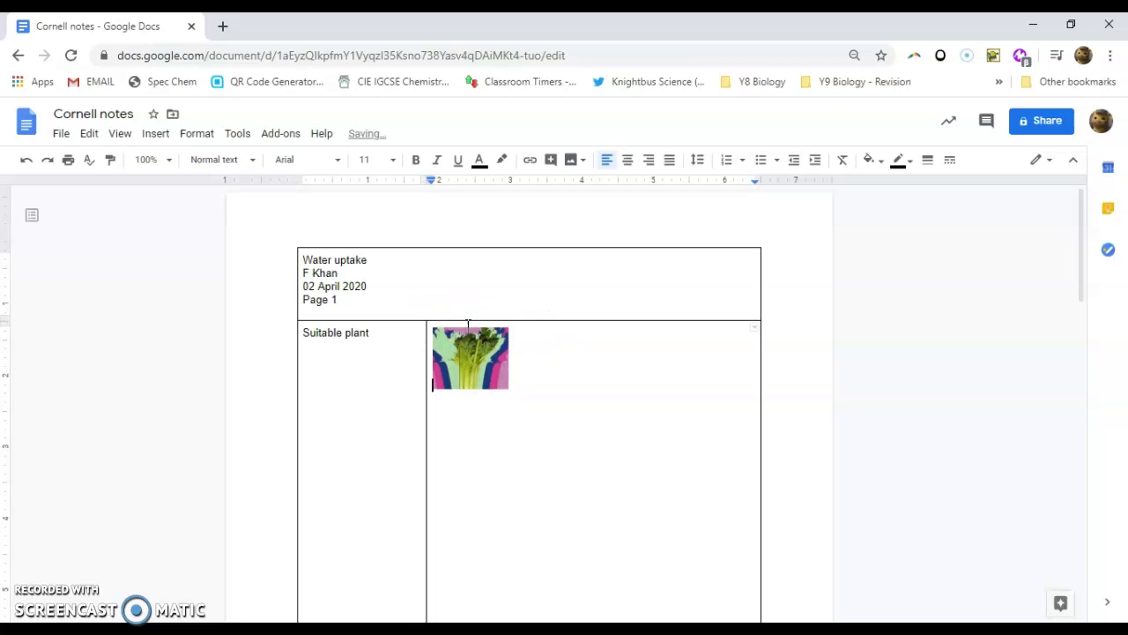
Step: Switch to the YouTube celery video and play on through the part showing the equipment
click(629, 406)
key(alt+Tab)
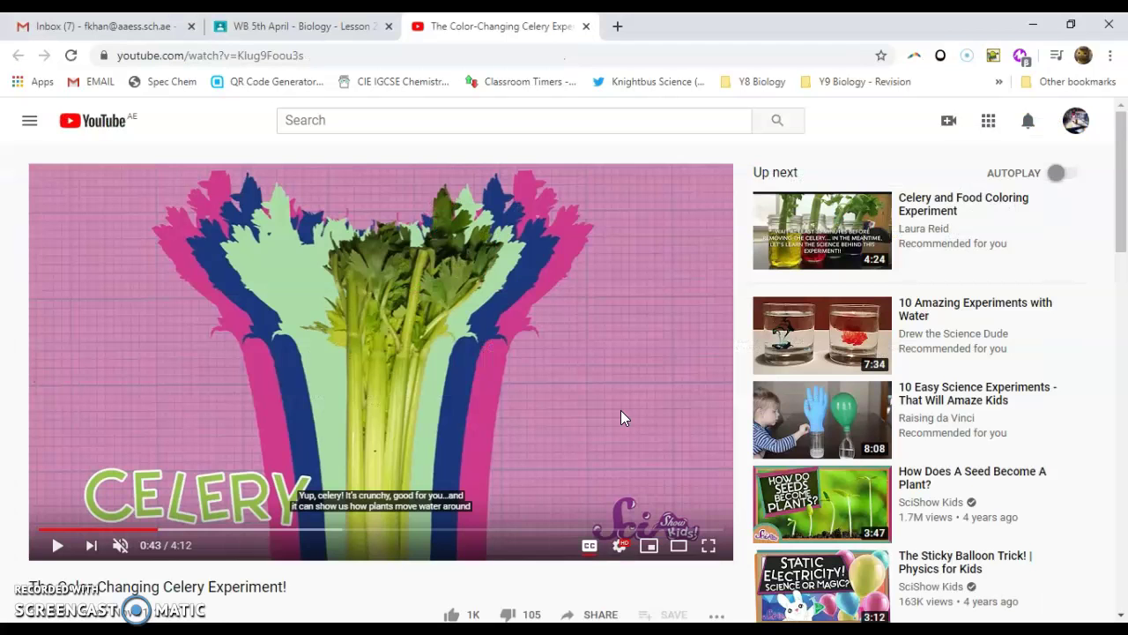
click(57, 546)
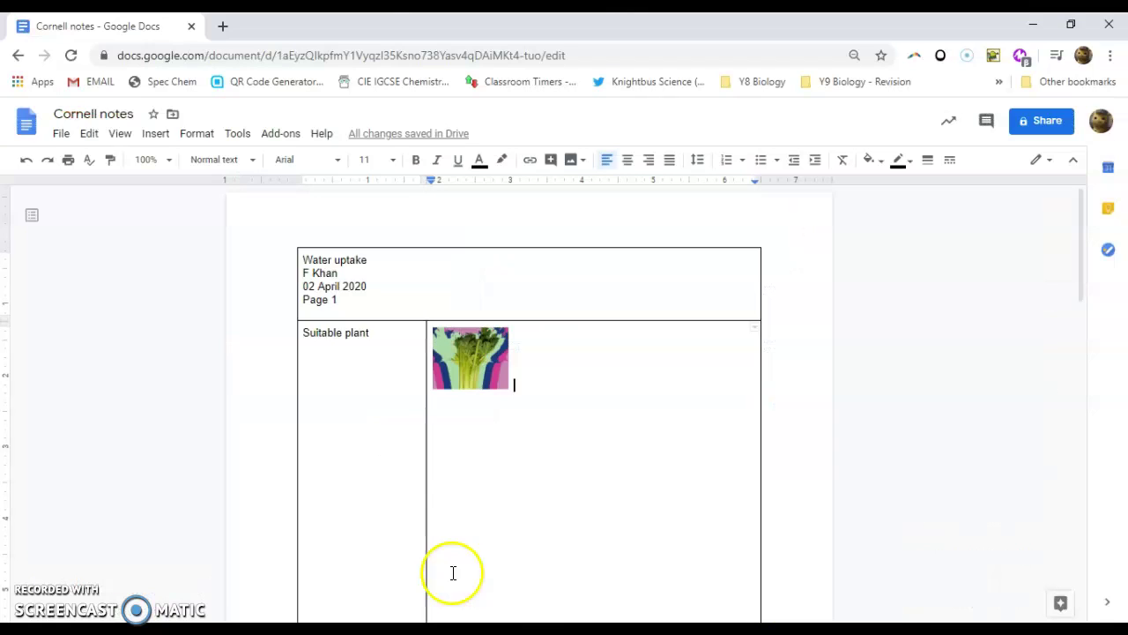
Step: Add the cue "Equipment" a few lines below "Suitable plant" in the Cornell notes document, level with the space under the picture
click(403, 342)
key(Return)
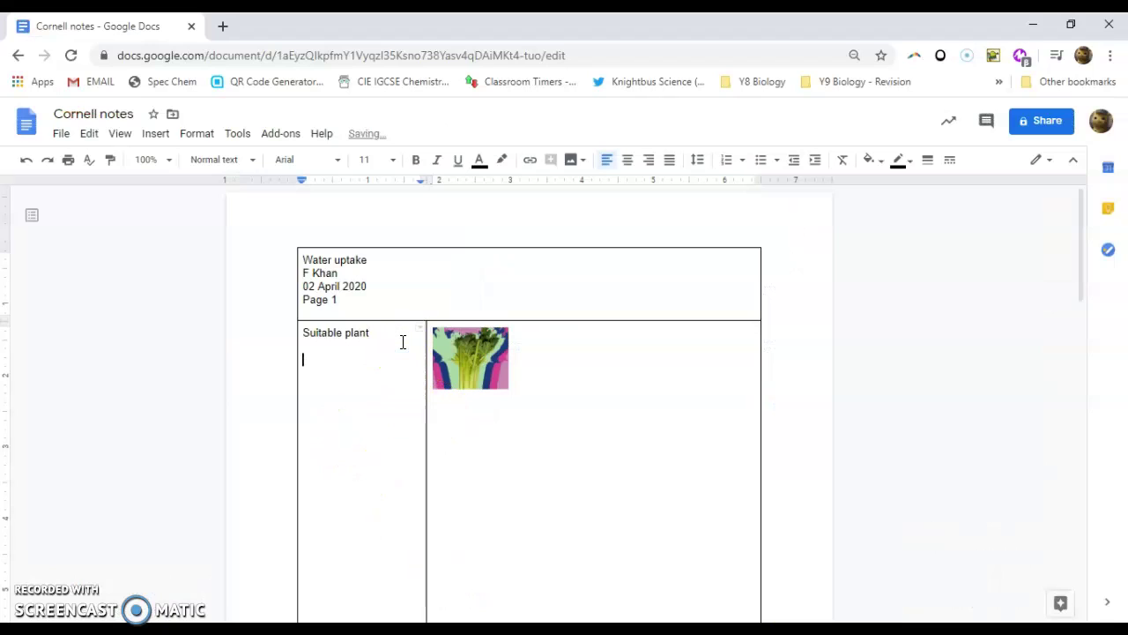
key(Return)
key(Return)
key(Return)
text(Equipment needed)
key(ctrl+BackSpace)
Step: Create a numbered list beside "Equipment" with Spoon, Dark food colouring x2, Celery, Bottle of water and Glass
click(572, 385)
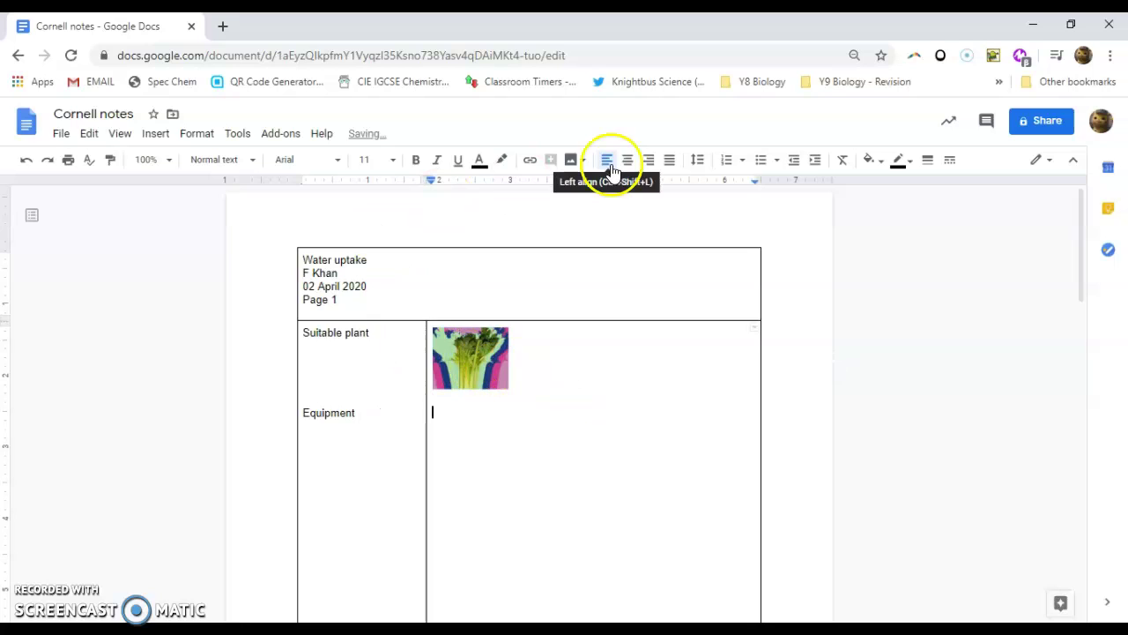
click(727, 159)
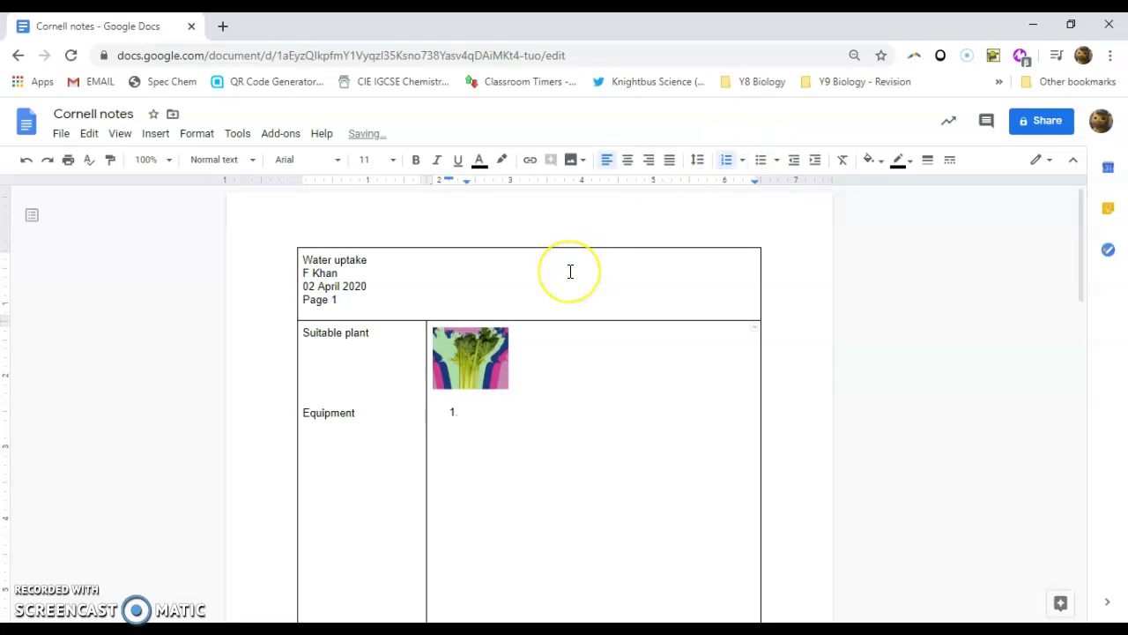
text(Spo)
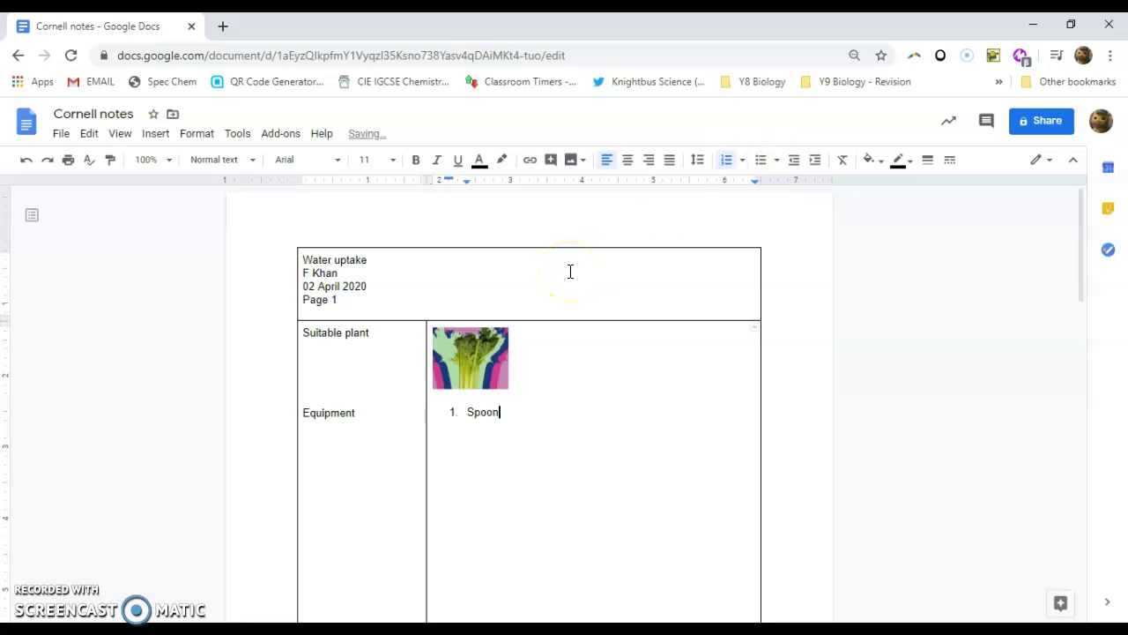
text(on)
key(Return)
text(Dark food colouring x2)
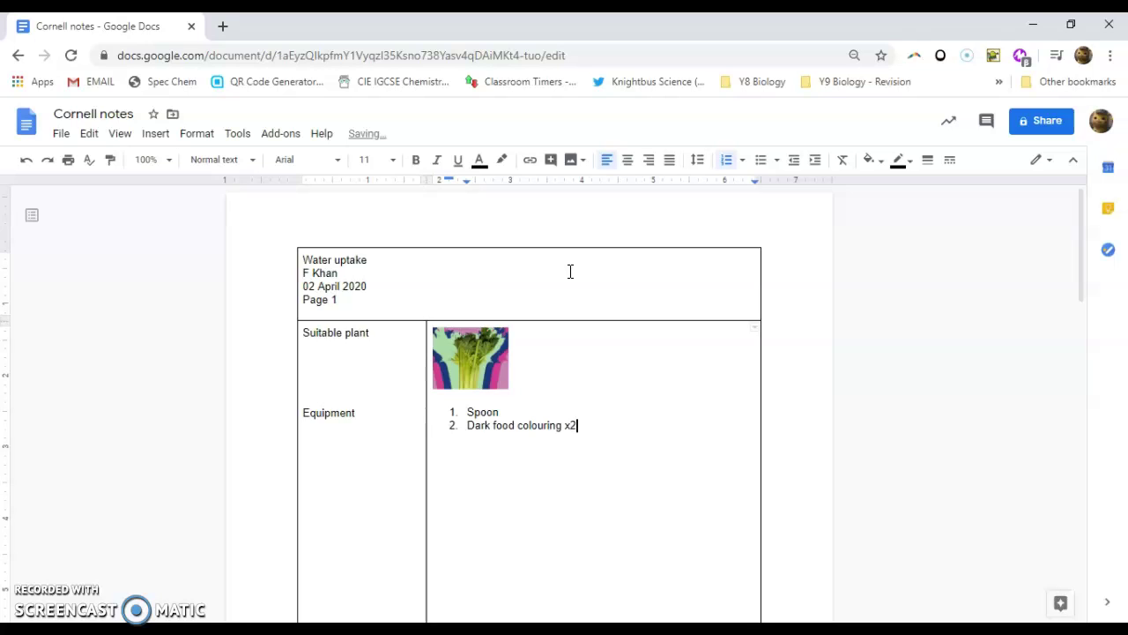
key(Return)
text(Celery)
key(Return)
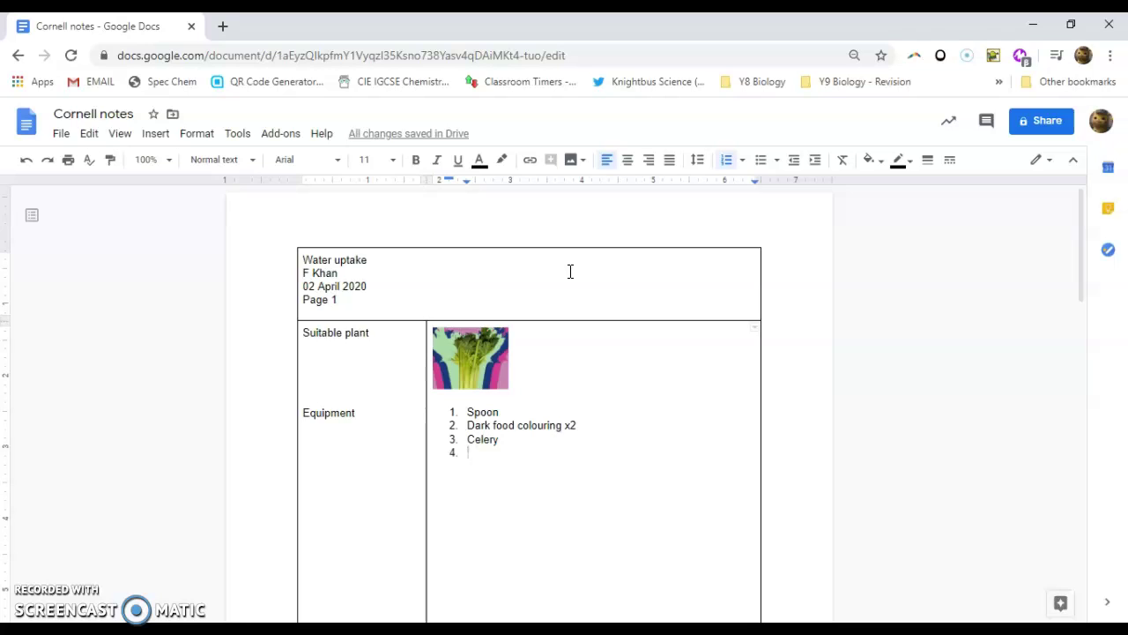
text(Bottle of water)
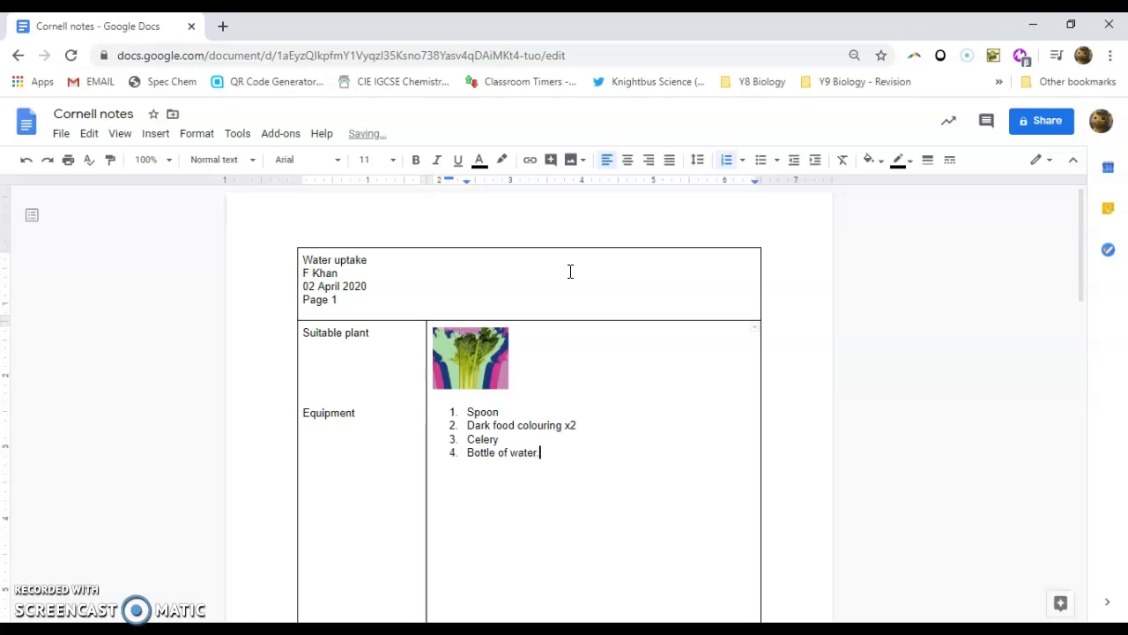
key(Return)
text(Glass)
Step: Switch to the YouTube celery video, play it on to the stalk-cutting scene at 1:19 and pause it there
key(alt+Tab)
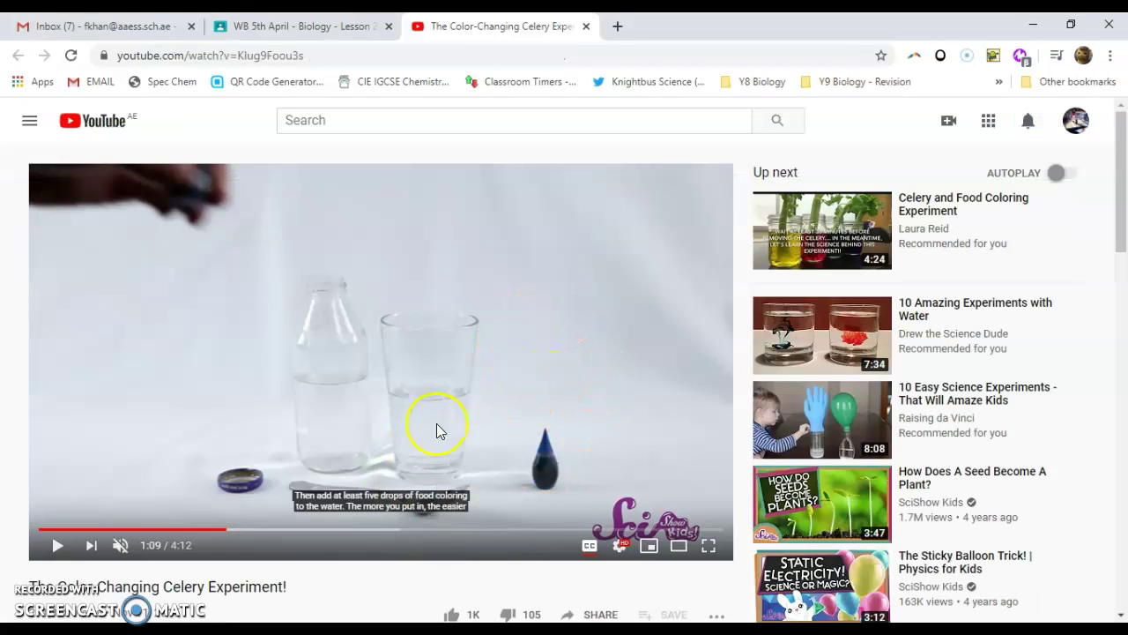
click(58, 545)
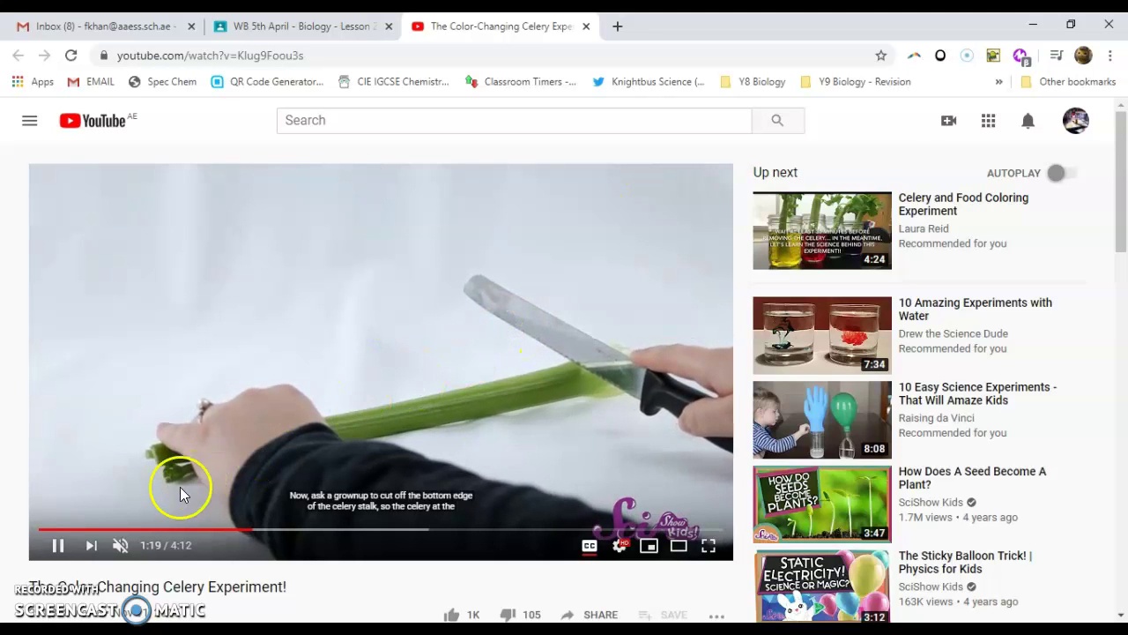
click(60, 545)
Step: Switch back to the Cornell notes document and add the cue "Method" a few lines below "Equipment"
key(alt+Tab)
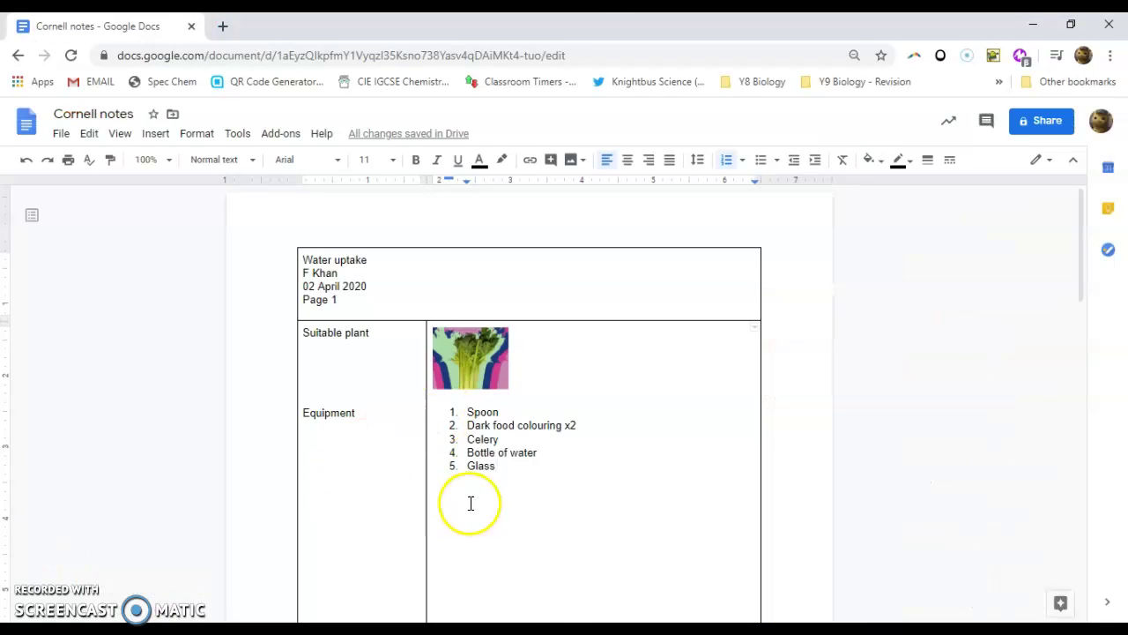
click(377, 408)
key(Return)
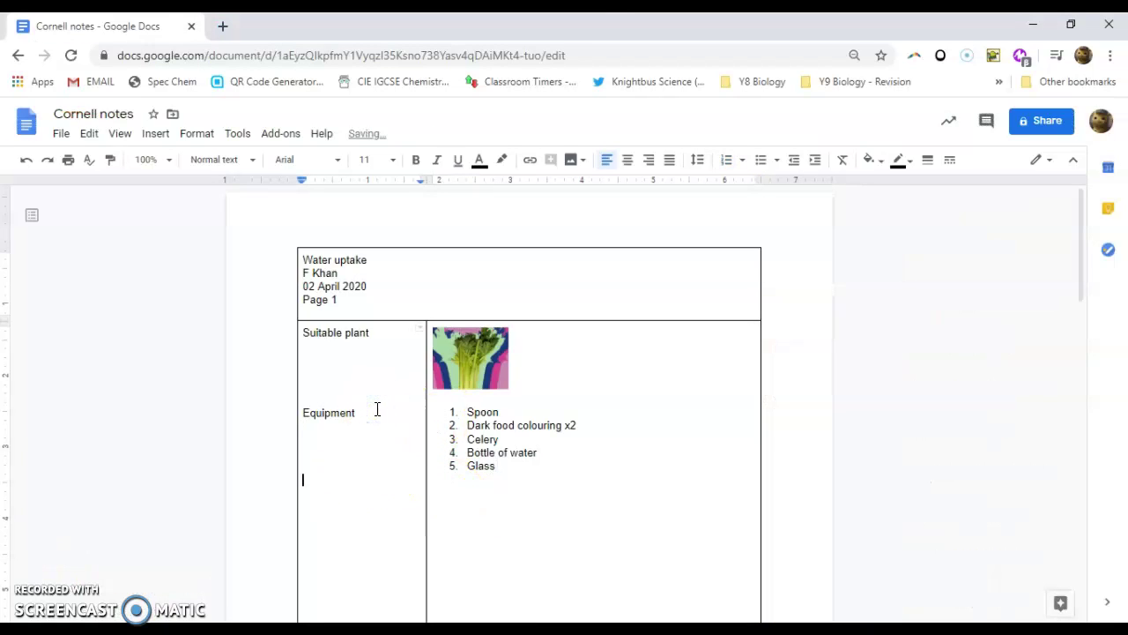
text(Meth)
key(BackSpace)
key(BackSpace)
Step: Write "Colour water with colouring, cut celery to suitable size" in the wide notes cell beside "Method"
click(503, 473)
text(Co)
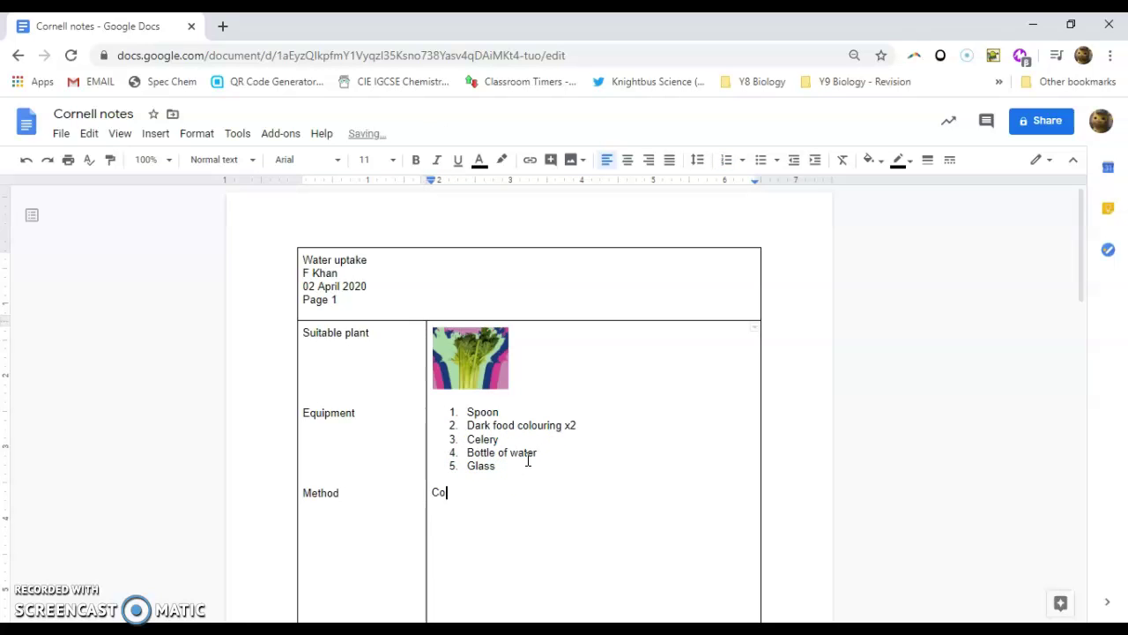
text(loured)
text(water )
text(with colouring)
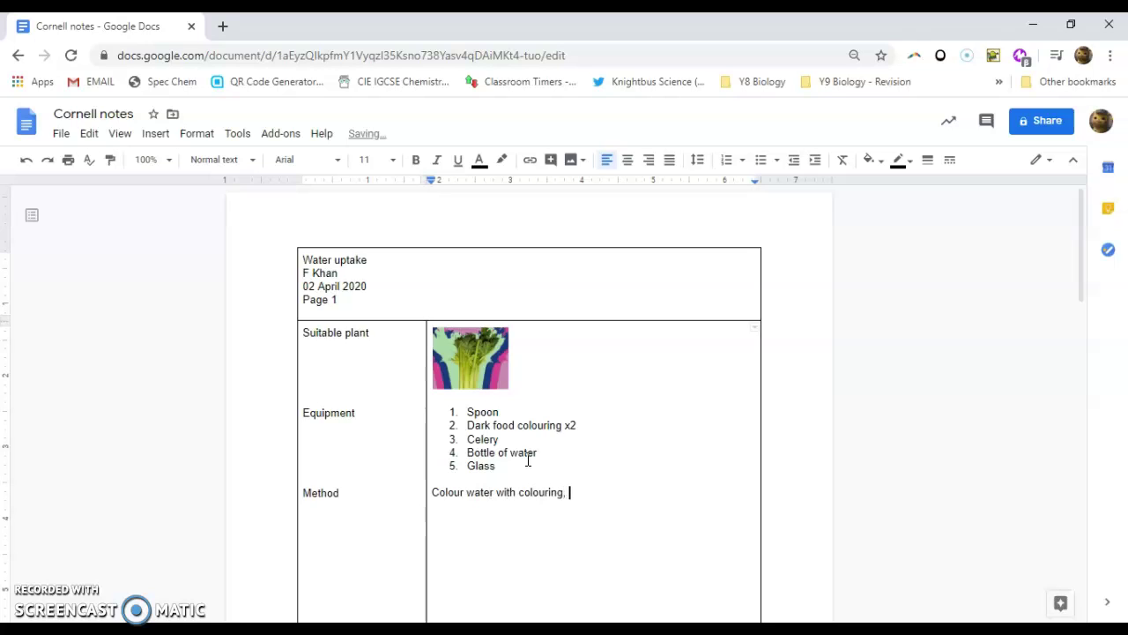
text(, cut celery to suitable size)
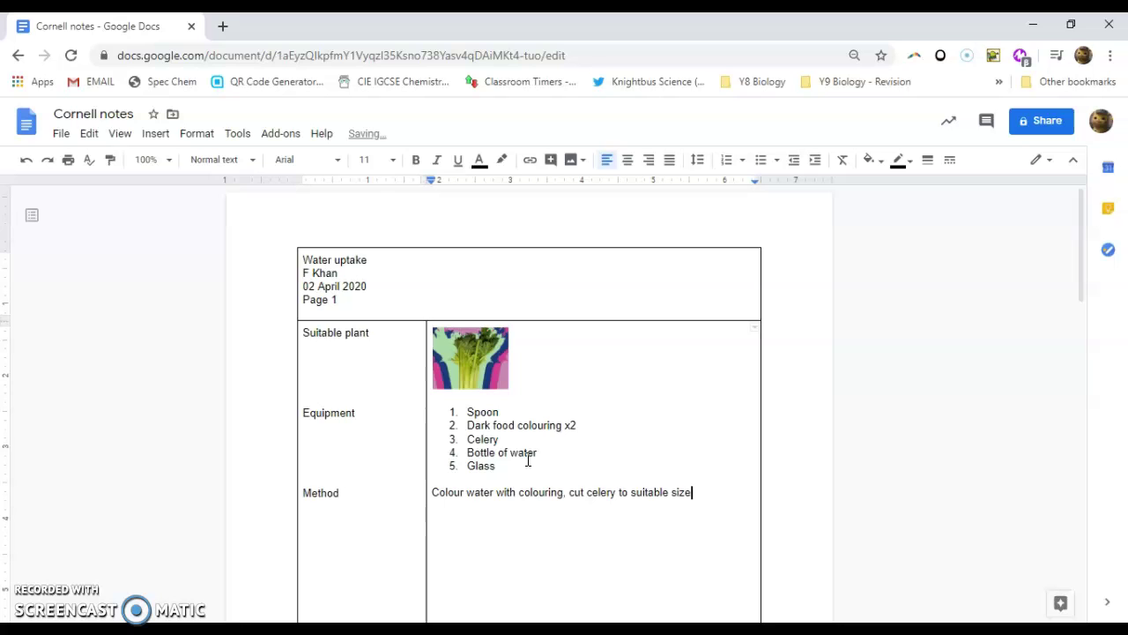
Step: Check the stalk-cutting part of the YouTube celery video and return to the Cornell notes document
key(alt+Tab)
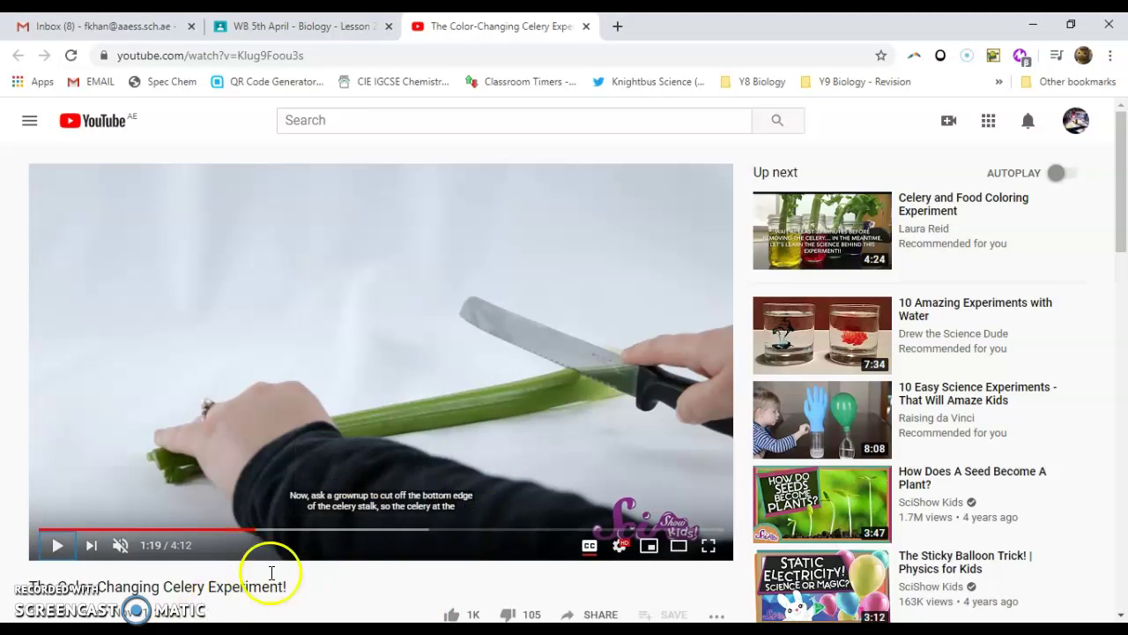
click(57, 545)
key(alt+Tab)
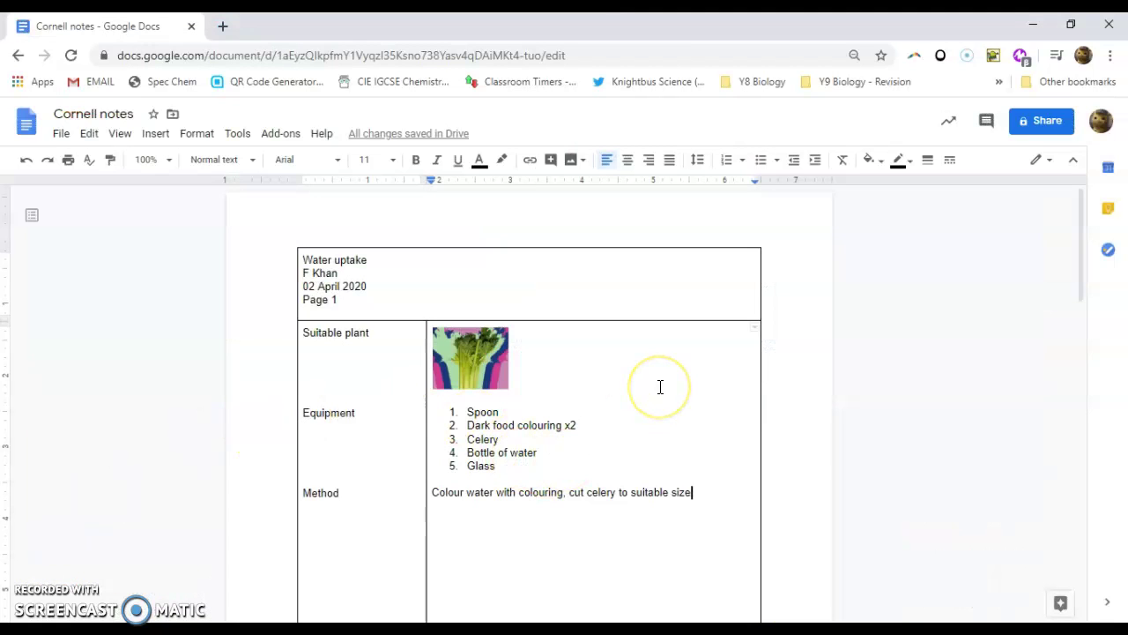
Step: Change the ending of the method note after "cut celery" to "at the end to keep it fresh."
key(BackSpace)
key(BackSpace)
key(BackSpace)
key(BackSpace)
key(BackSpace)
key(BackSpace)
key(BackSpace)
key(BackSpace)
key(BackSpace)
key(BackSpace)
key(BackSpace)
key(BackSpace)
key(BackSpace)
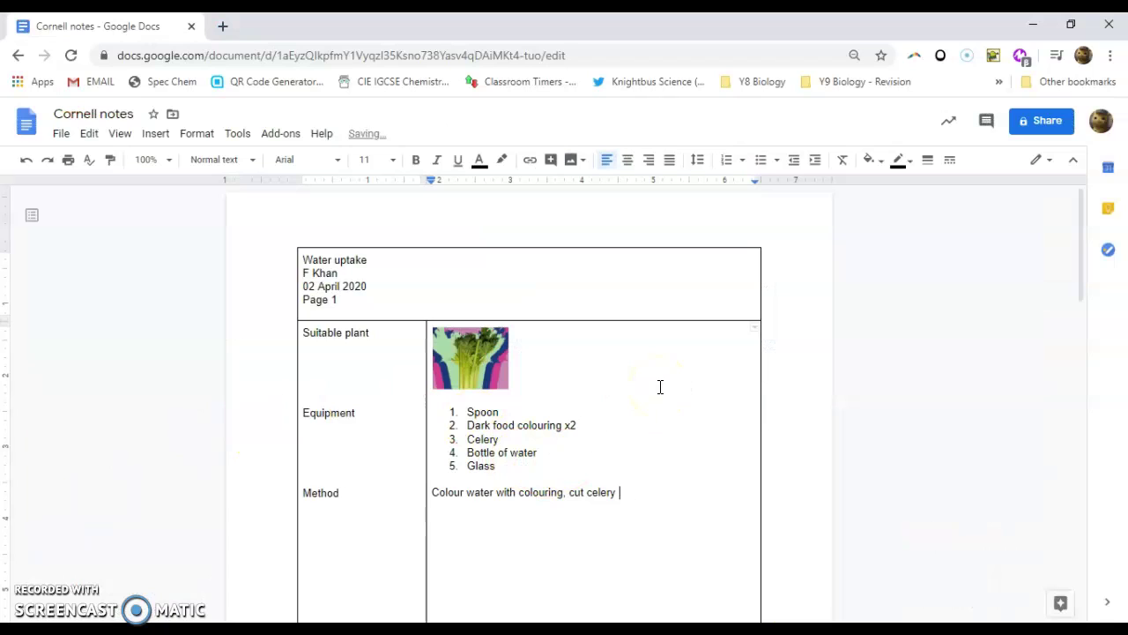
text(the end to )
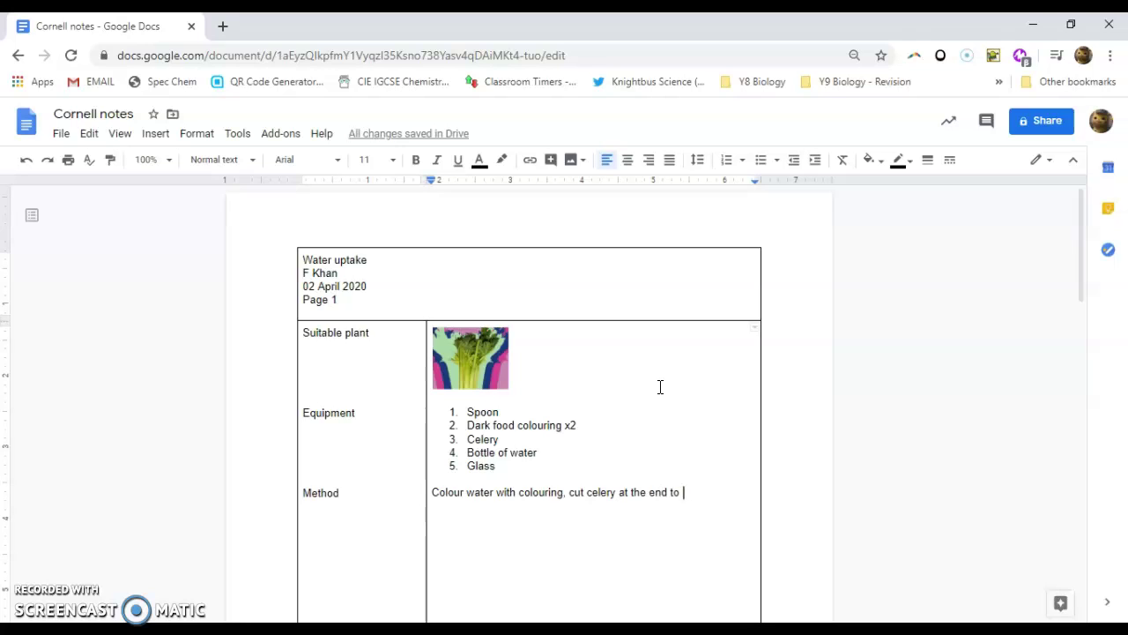
text(keep it fresh.)
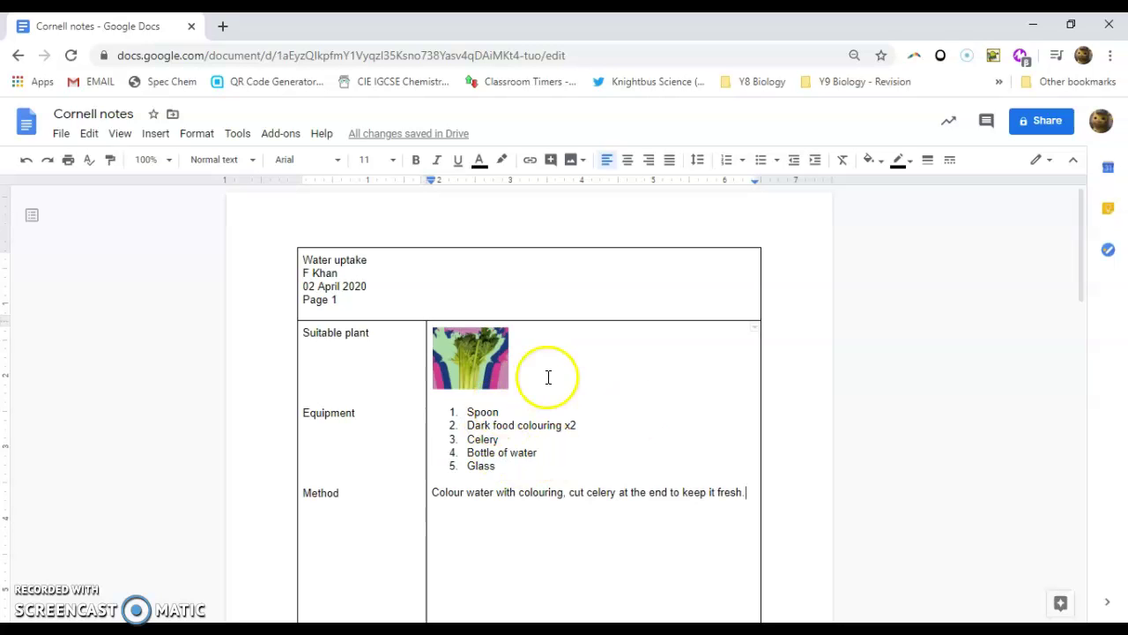
Step: Review the "Equipment" and "Method" cues and the notes beside them on page 1
scroll(546, 378, down, 2)
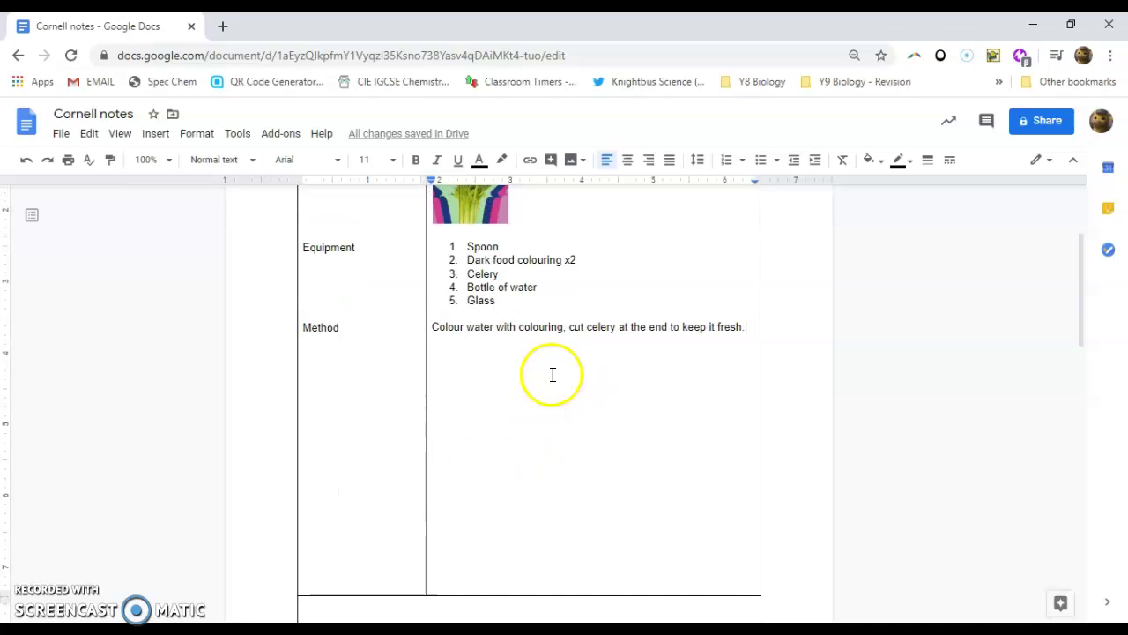
drag(350, 276, 353, 373)
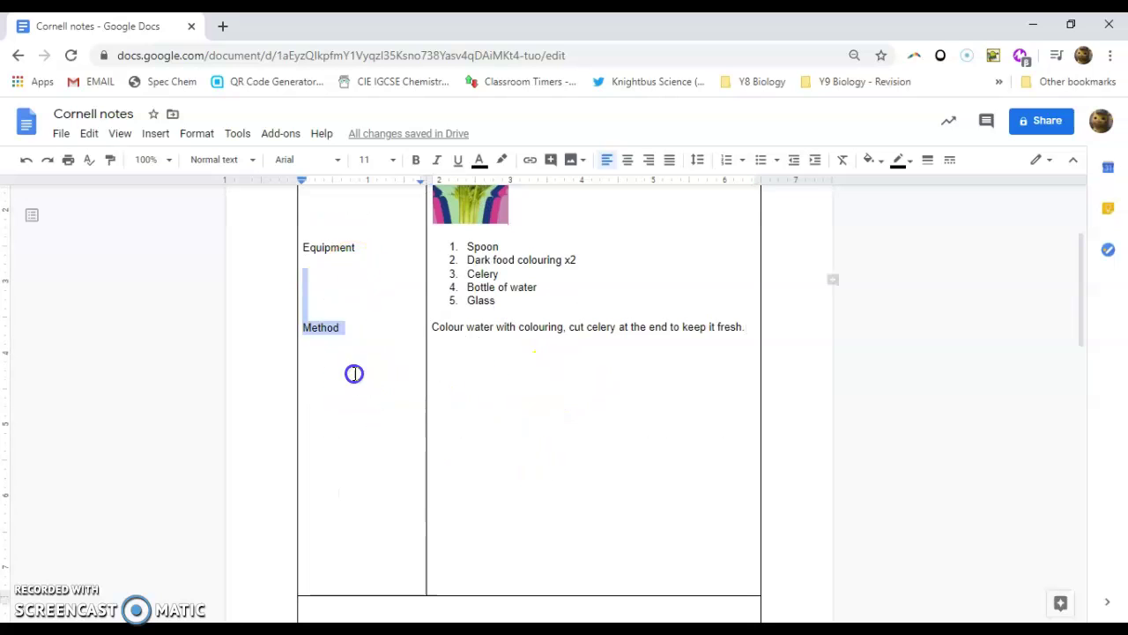
click(350, 408)
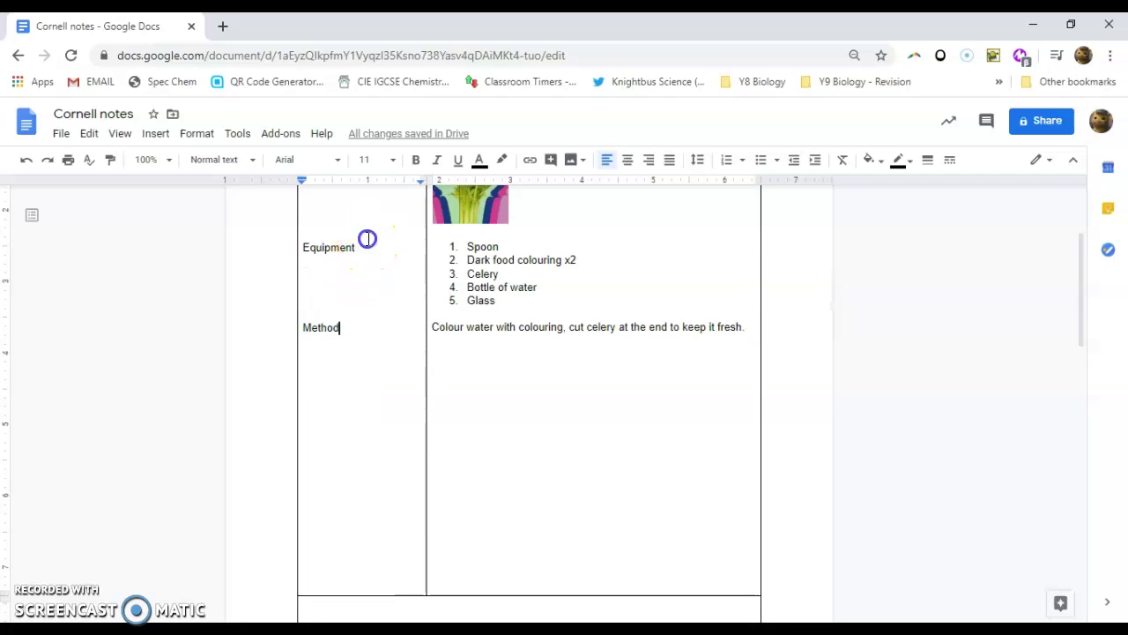
drag(367, 239, 368, 367)
click(352, 415)
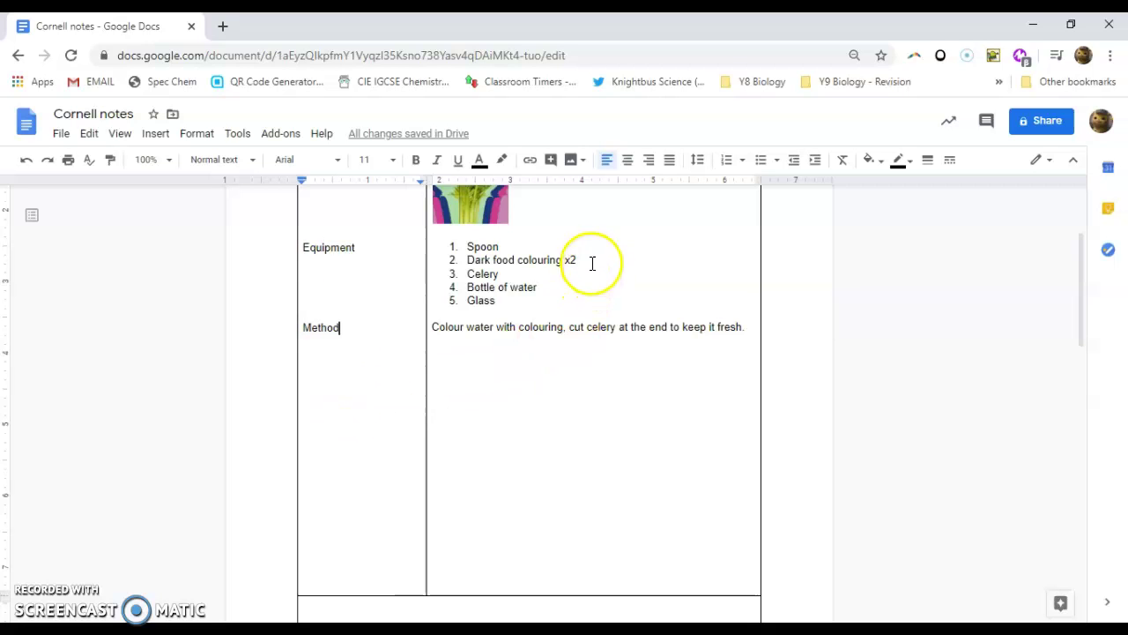
drag(592, 259, 567, 432)
click(625, 459)
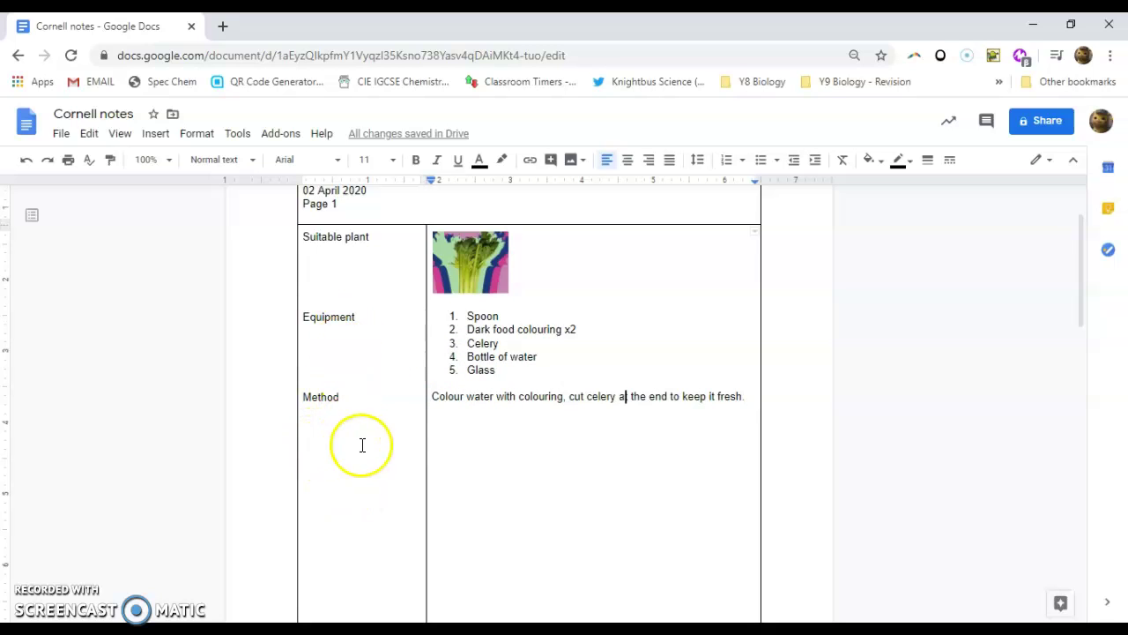
click(478, 433)
Step: Write the placeholder sentence "This is a summary." in the full-width summary row at the end of page 1
scroll(462, 434, down, 2)
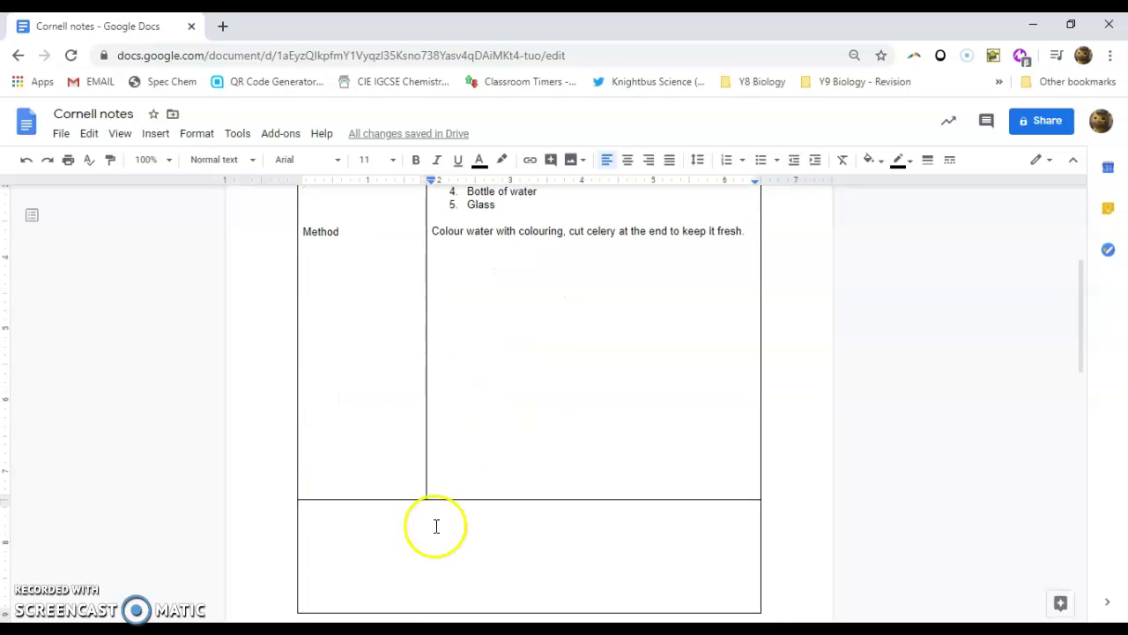
triple_click(438, 515)
text(Th)
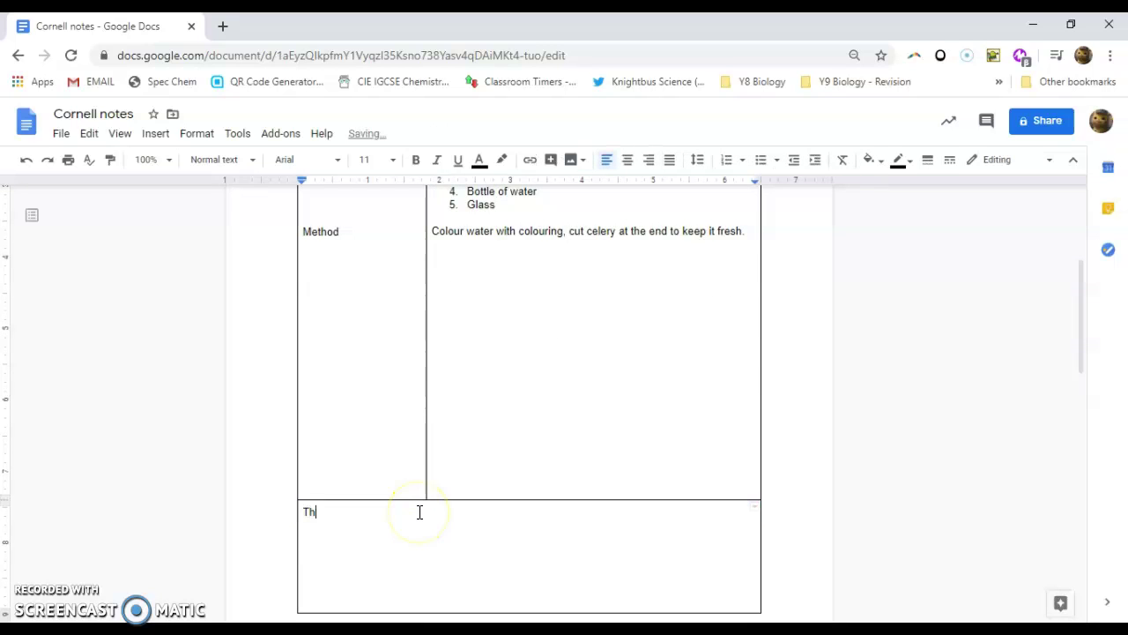
text(is is a summary.)
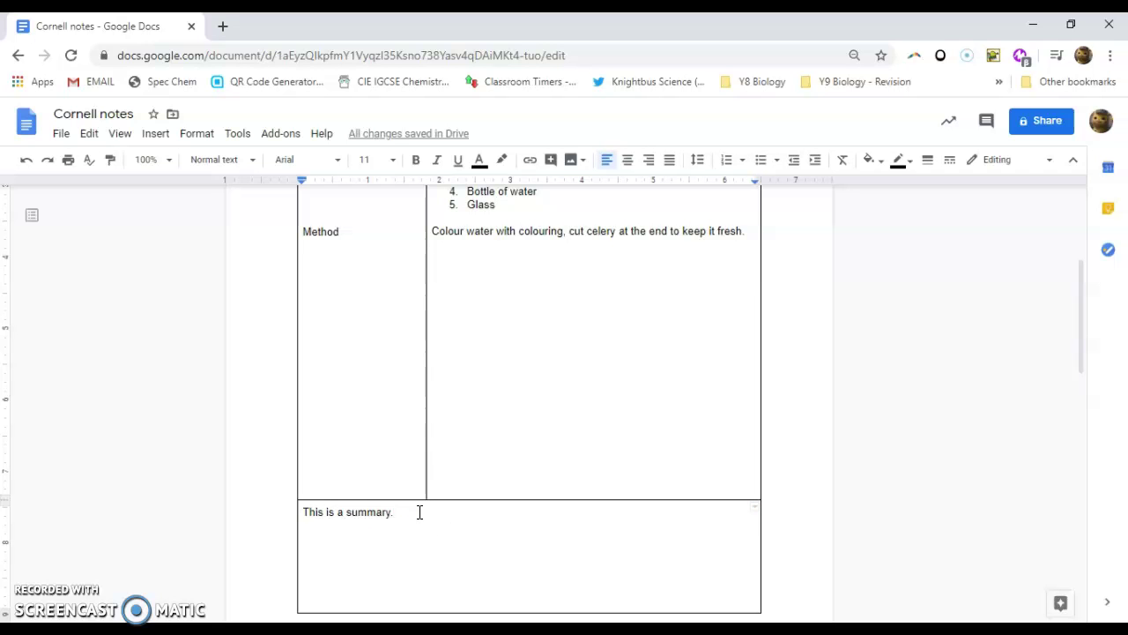
Step: Check the xylem part of the YouTube celery video, pause it and return to the Cornell notes document
key(alt+Tab)
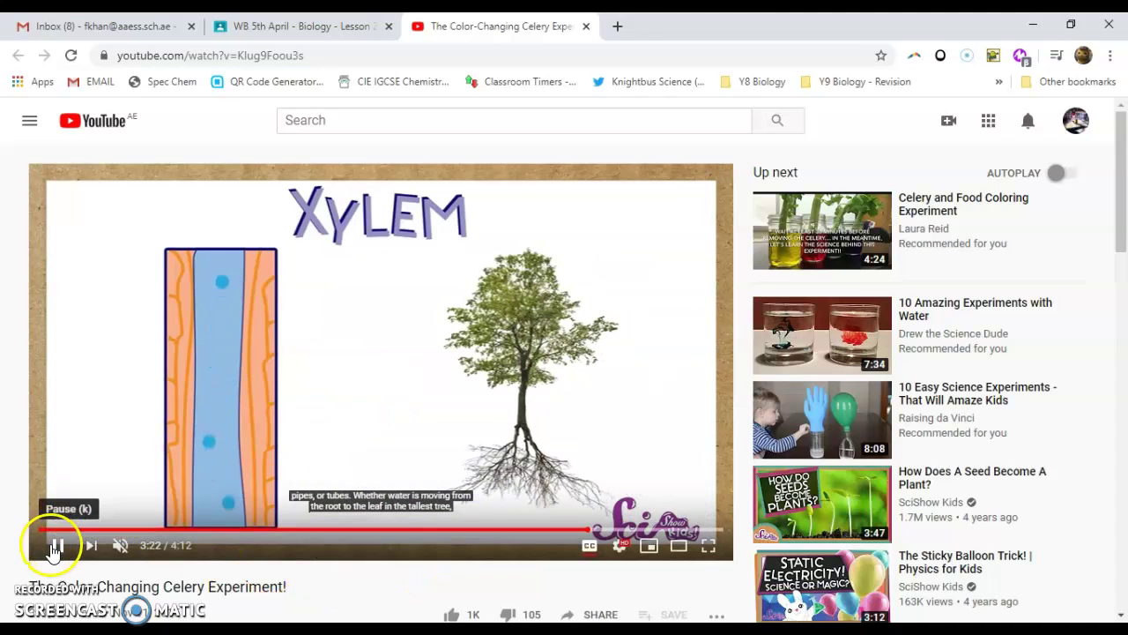
click(56, 543)
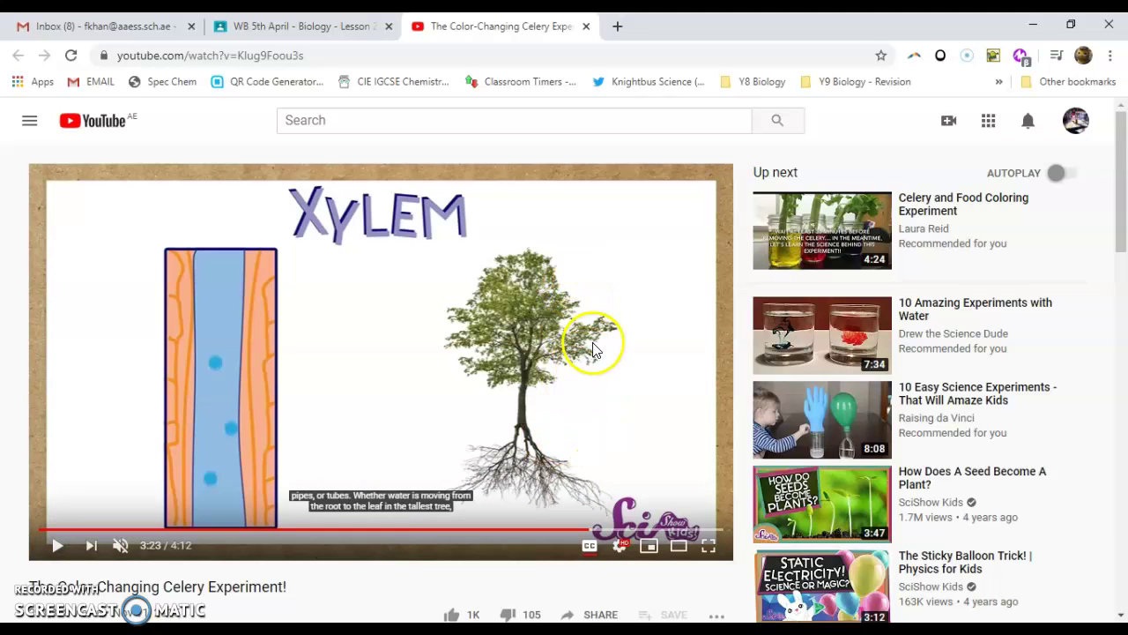
key(alt+Tab)
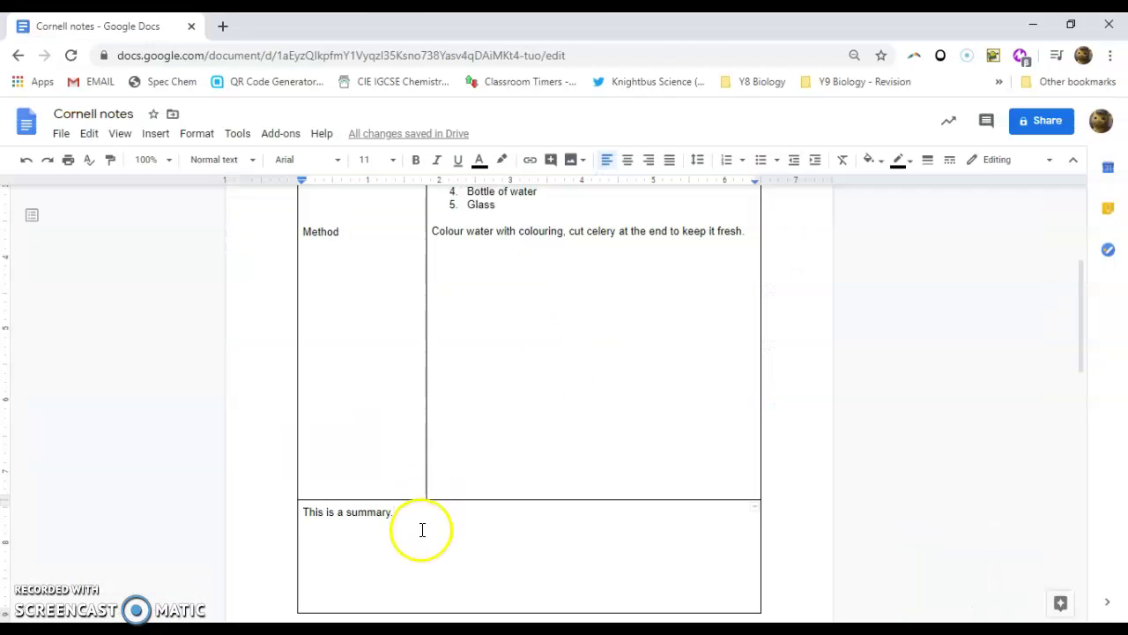
Step: Replace the summary text with "Water is transported up through a plant, from the roots to the other parts of the plant. This takes place through xylem tubes."
drag(411, 517, 304, 511)
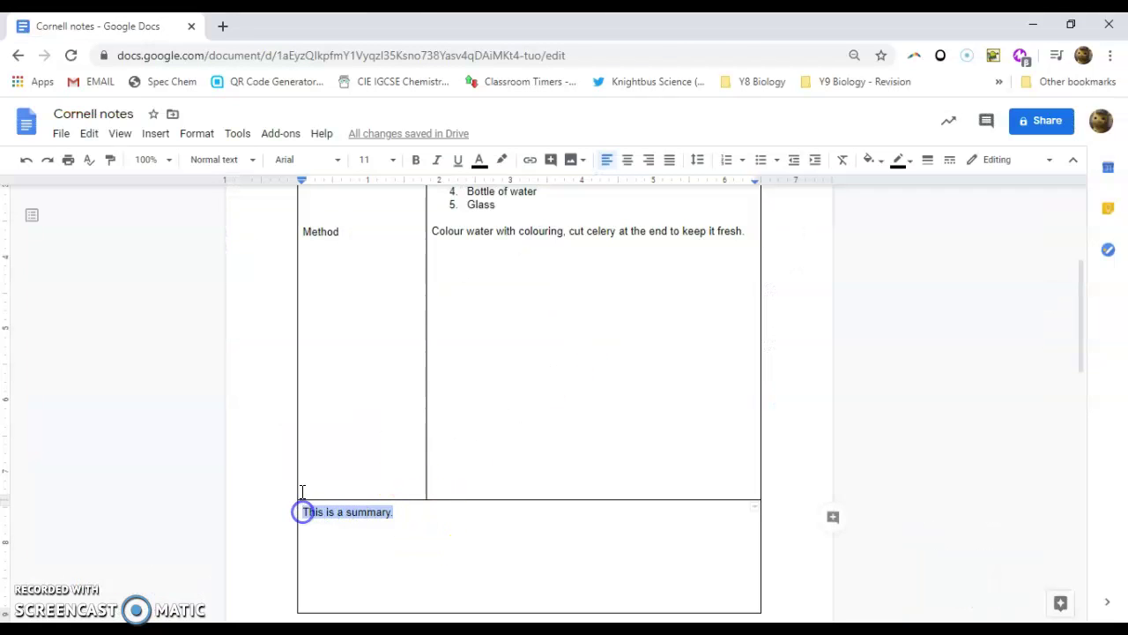
text(Water )
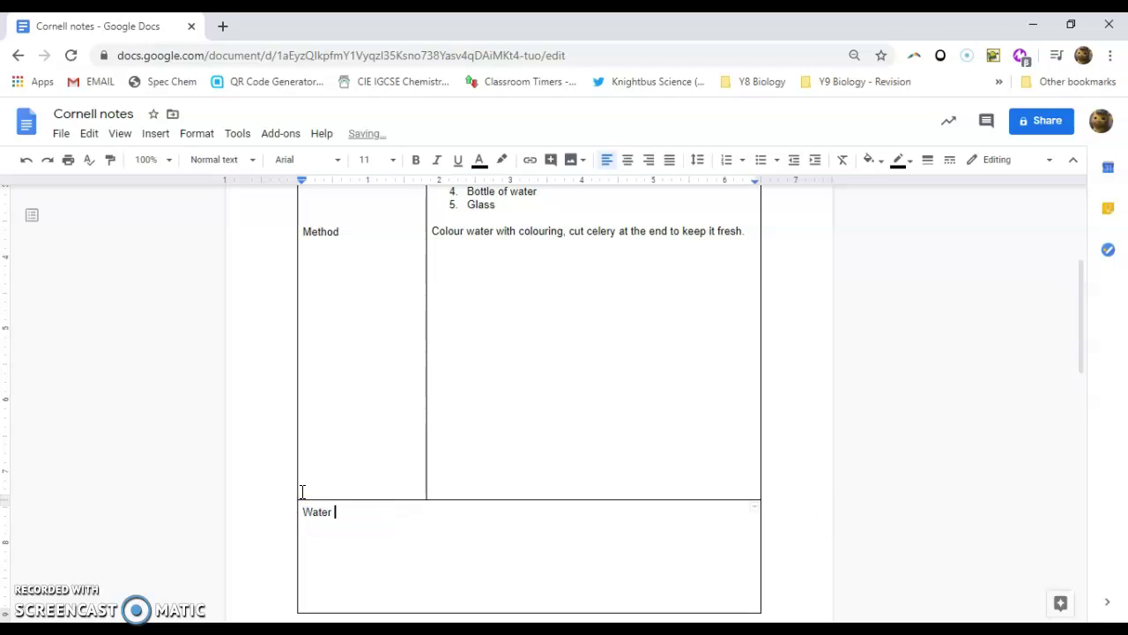
text(is transported up through a plan)
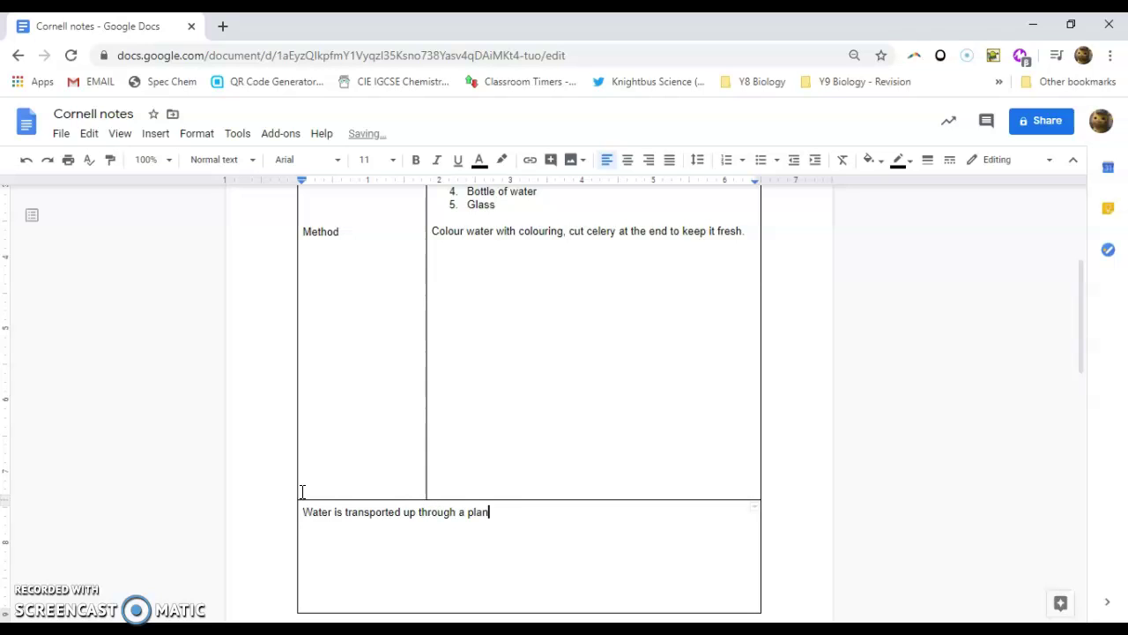
text(t, from the roots to th)
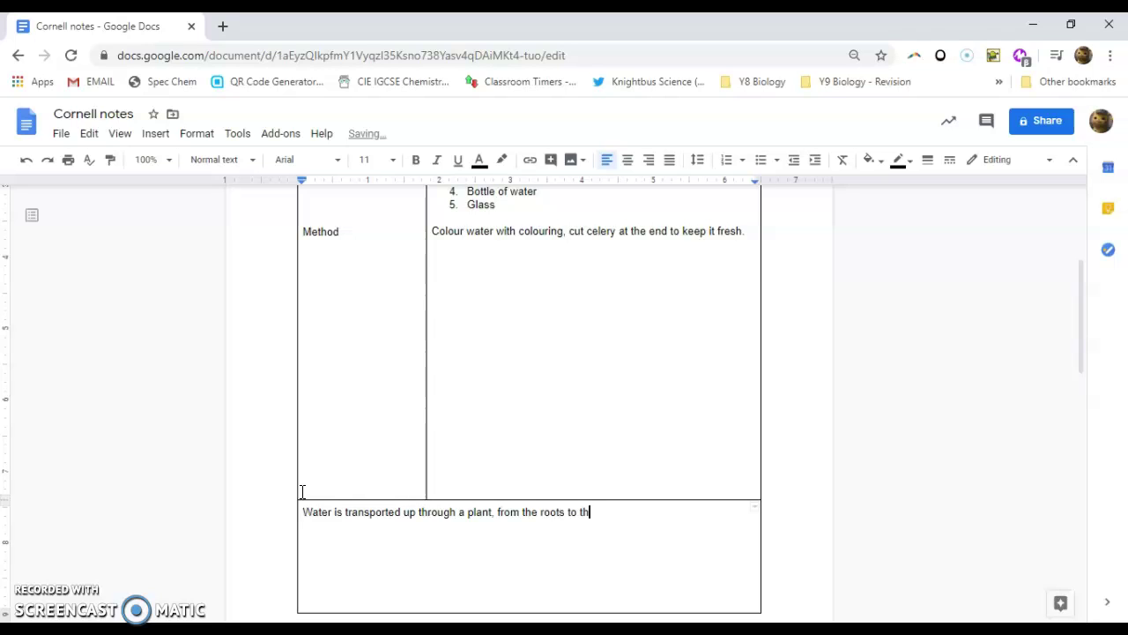
text(e other parts of the pal)
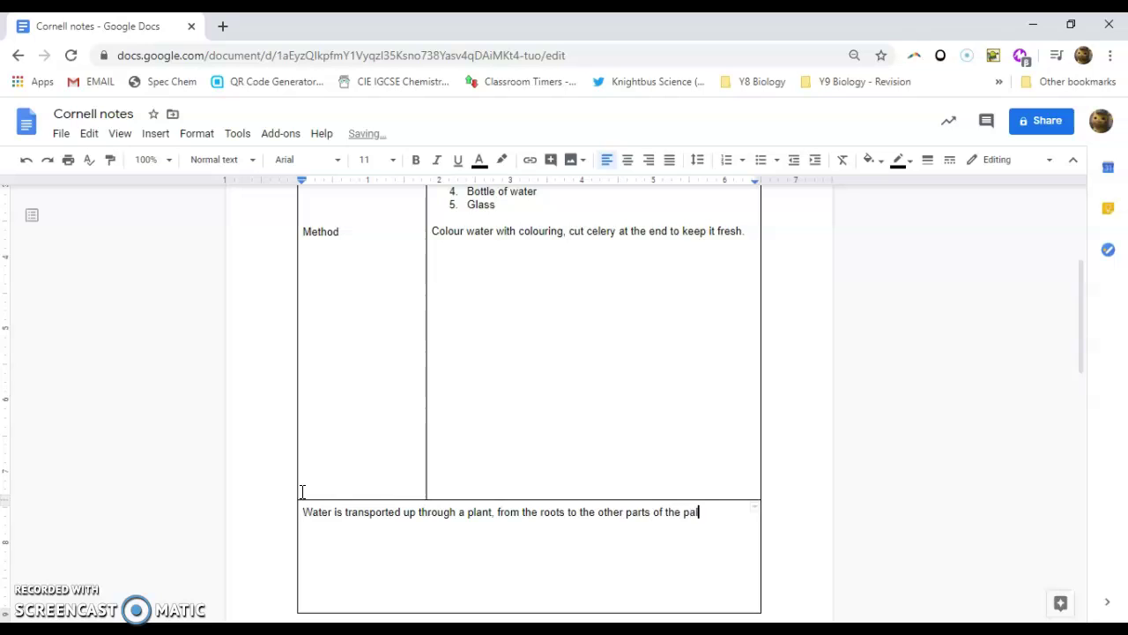
key(BackSpace)
key(BackSpace)
text(lant. This takes place thr)
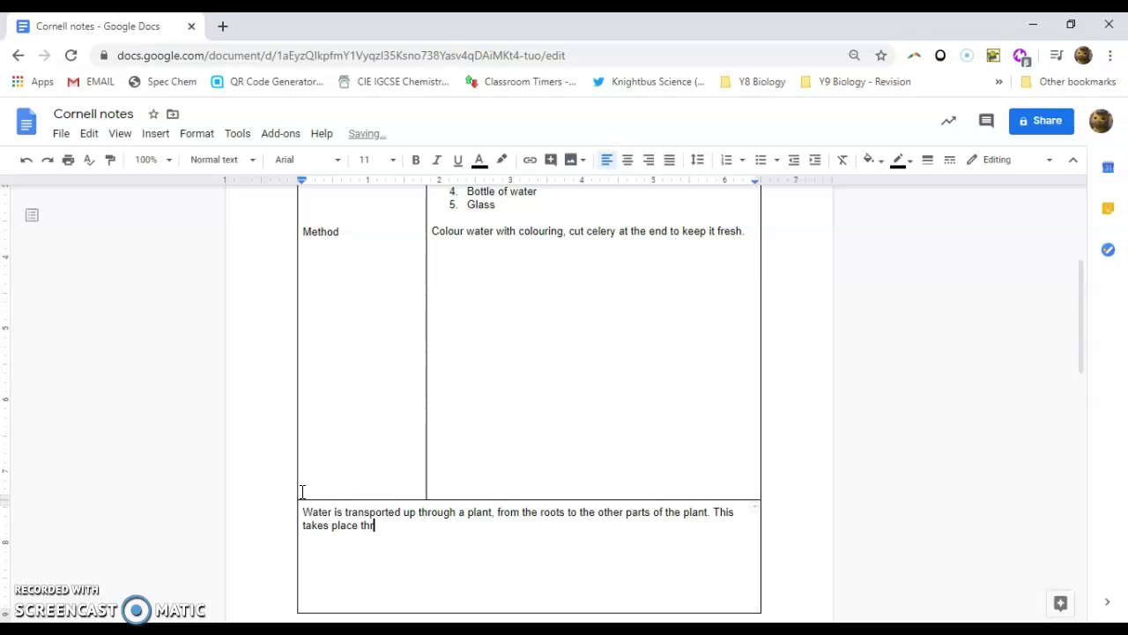
text(ough xylem tubes.)
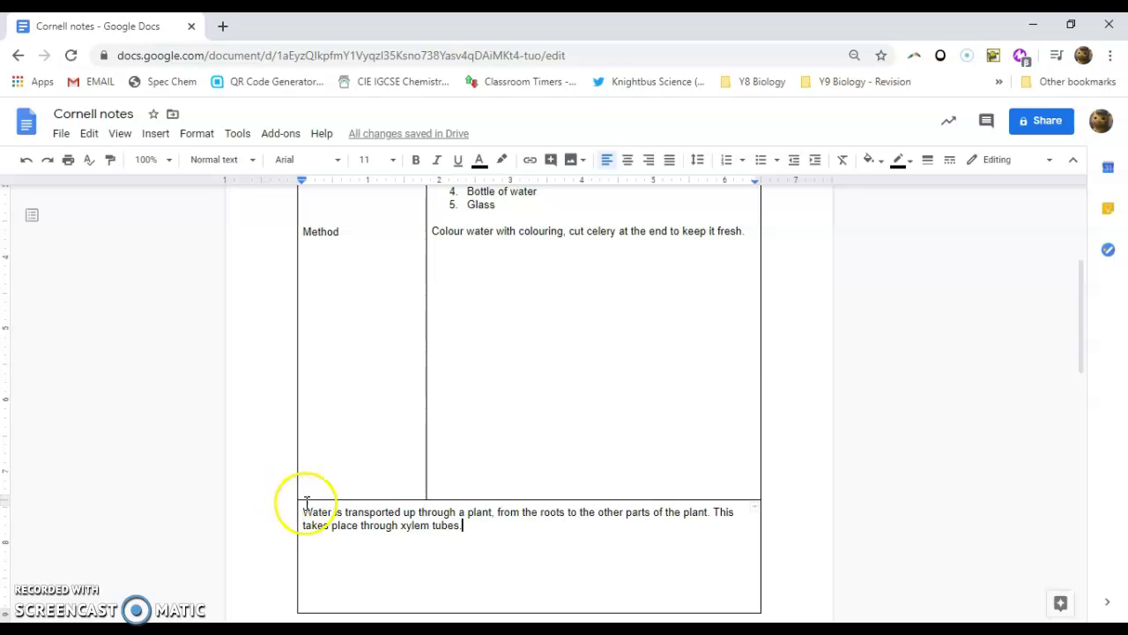
Step: Check the YouTube video's explanation of water particles moving through the stalk, and return to the Cornell notes document to look over page 1
key(alt+Tab)
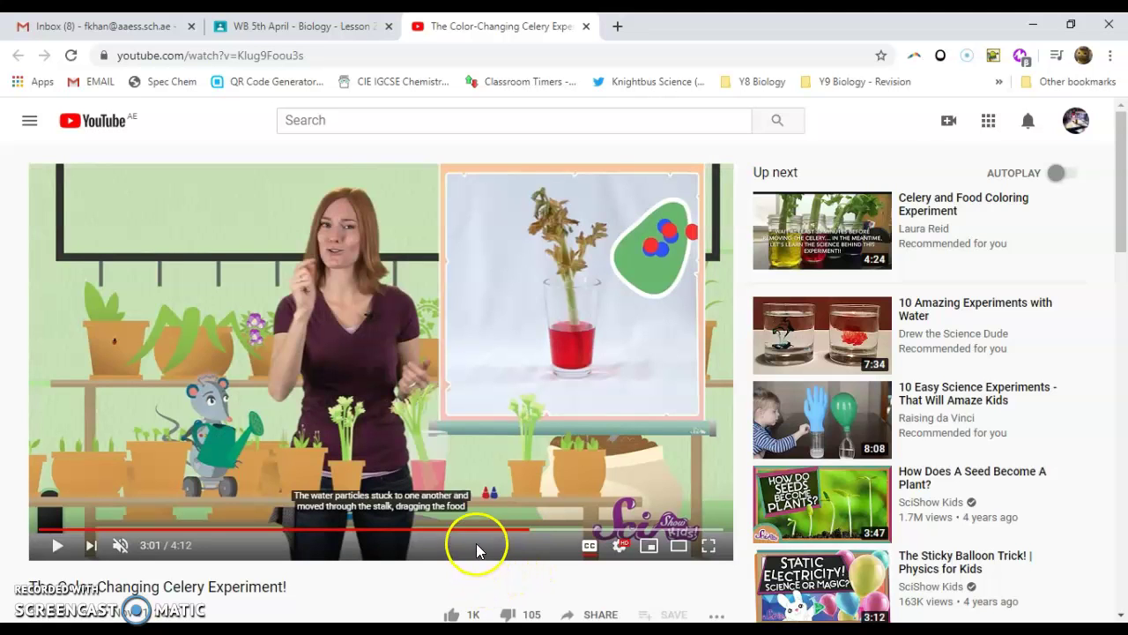
key(alt+Tab)
scroll(611, 411, up, 1)
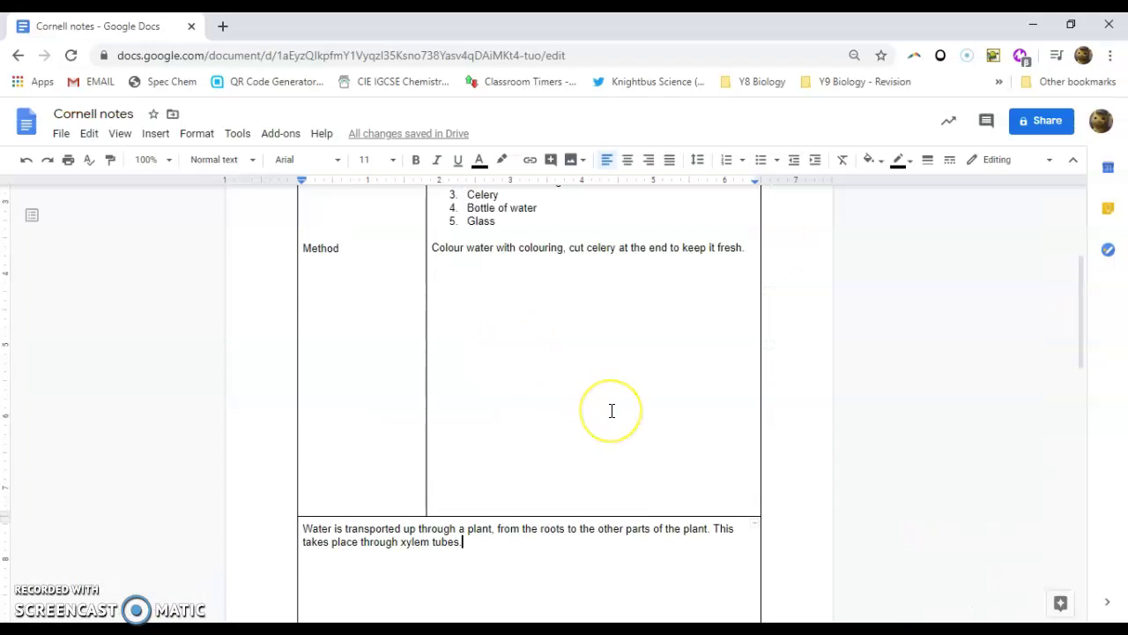
scroll(611, 411, up, 3)
scroll(611, 410, down, 1)
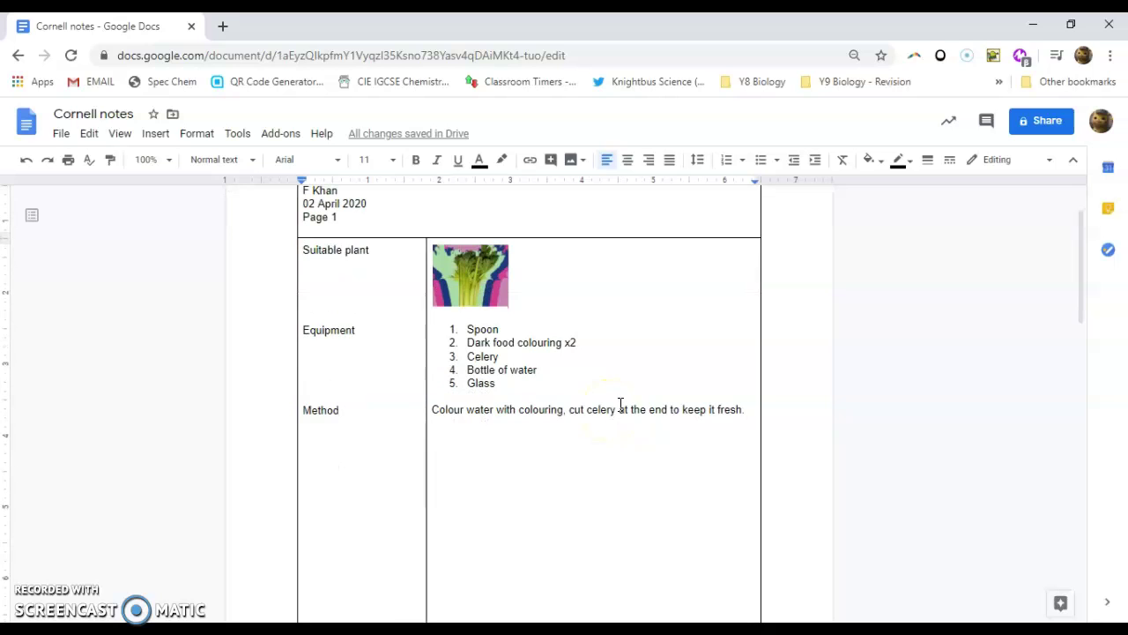
scroll(620, 405, down, 2)
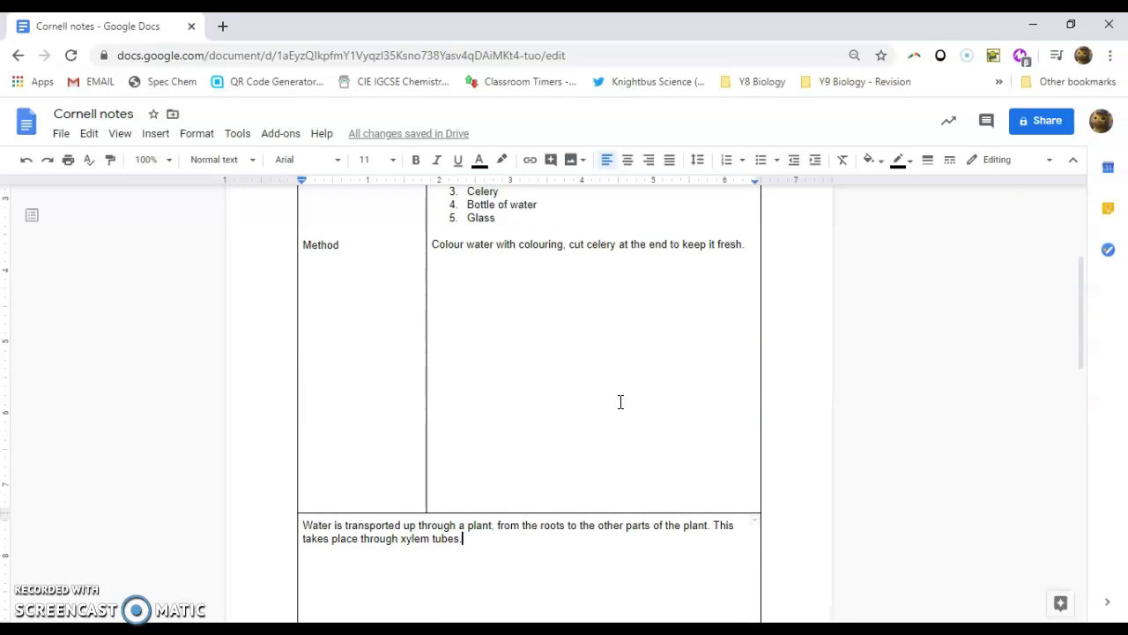
Step: Zoom the browser out to 75% to view more of page 1 at once
key(ctrl+minus)
key(ctrl+minus)
key(ctrl+minus)
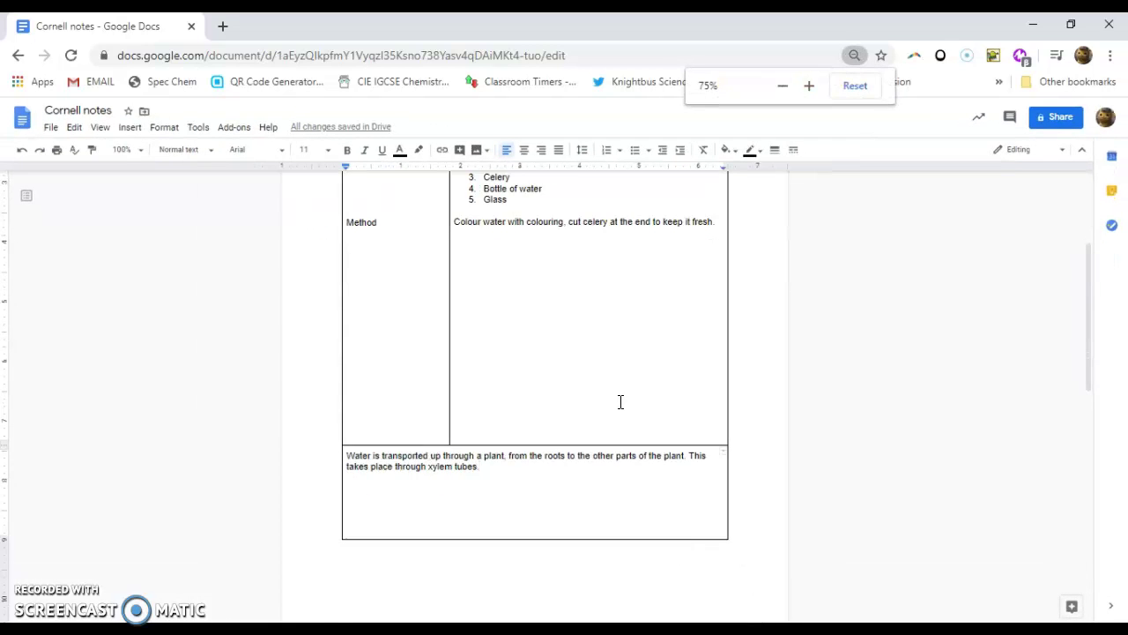
scroll(620, 402, up, 1)
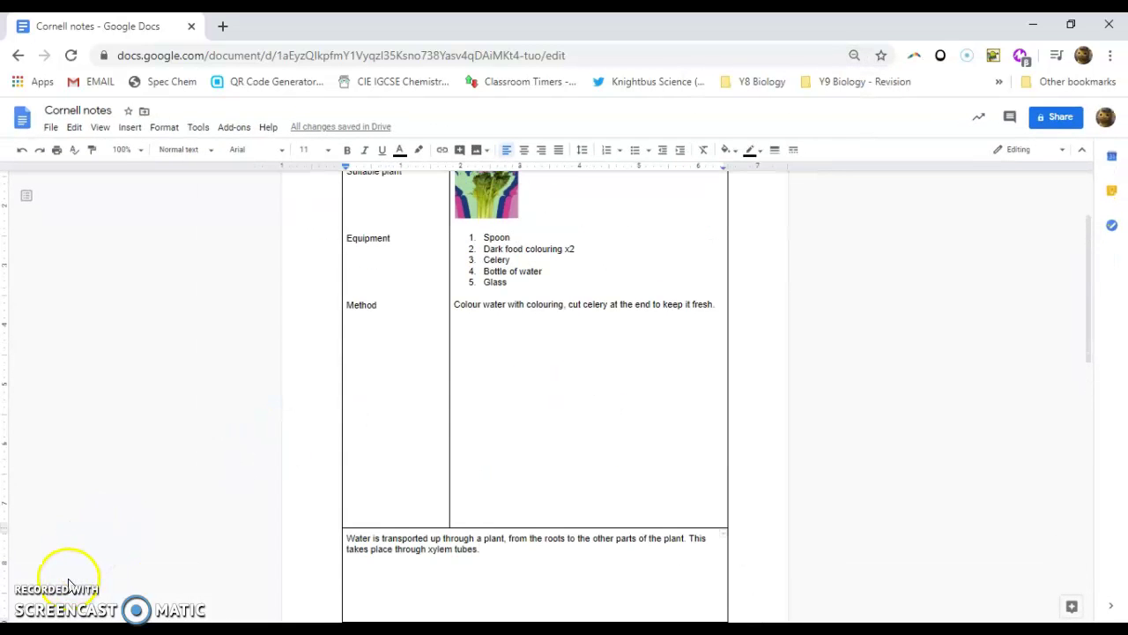
click(17, 589)
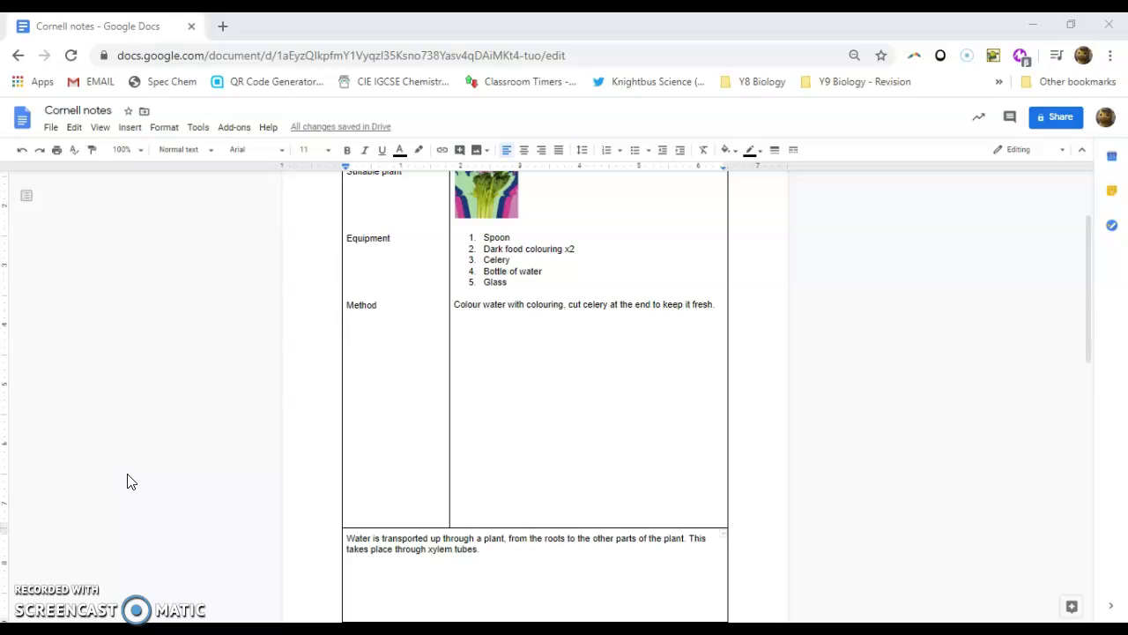
click(177, 507)
scroll(269, 487, up, 1)
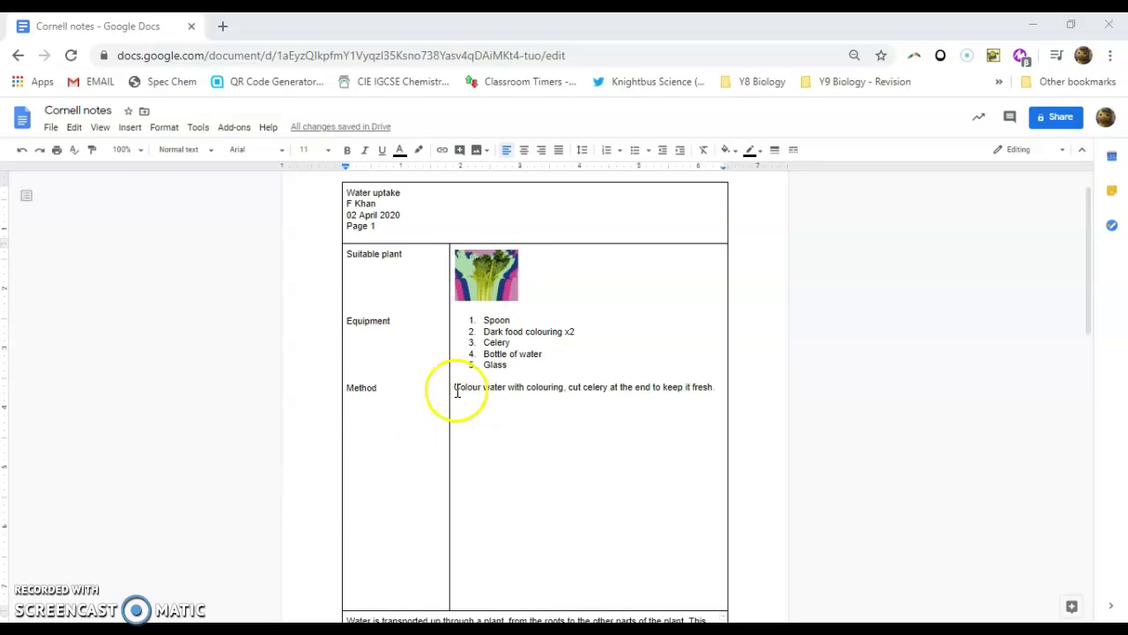
Step: Review the cue column, the notes column and the summary row of page 1, and glance at the start of page 2
drag(445, 390, 397, 262)
click(401, 406)
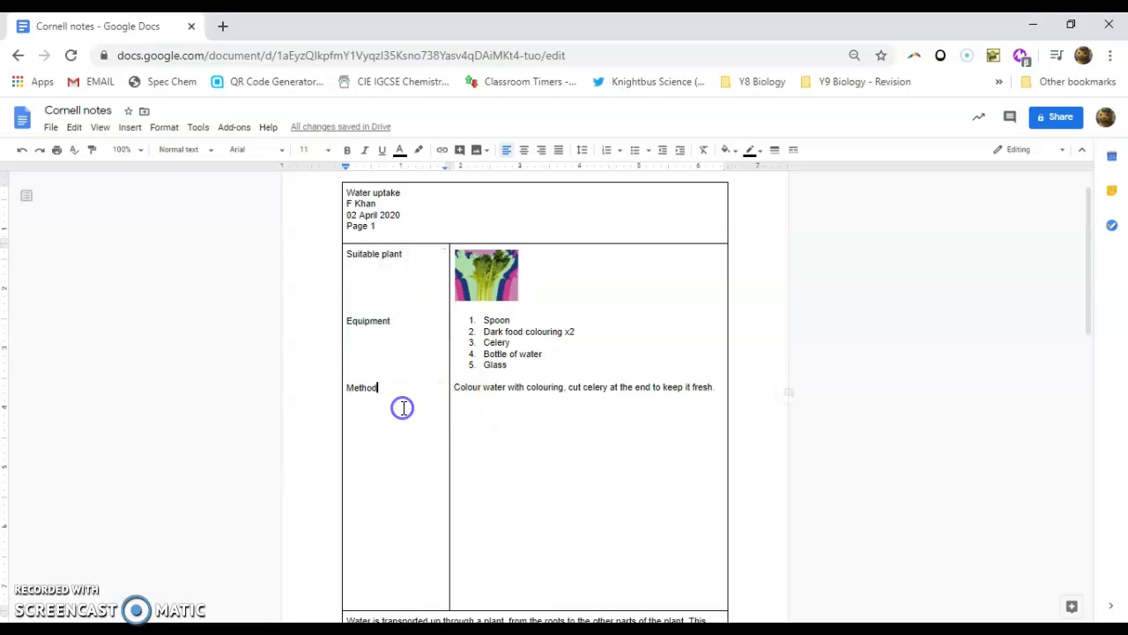
click(443, 408)
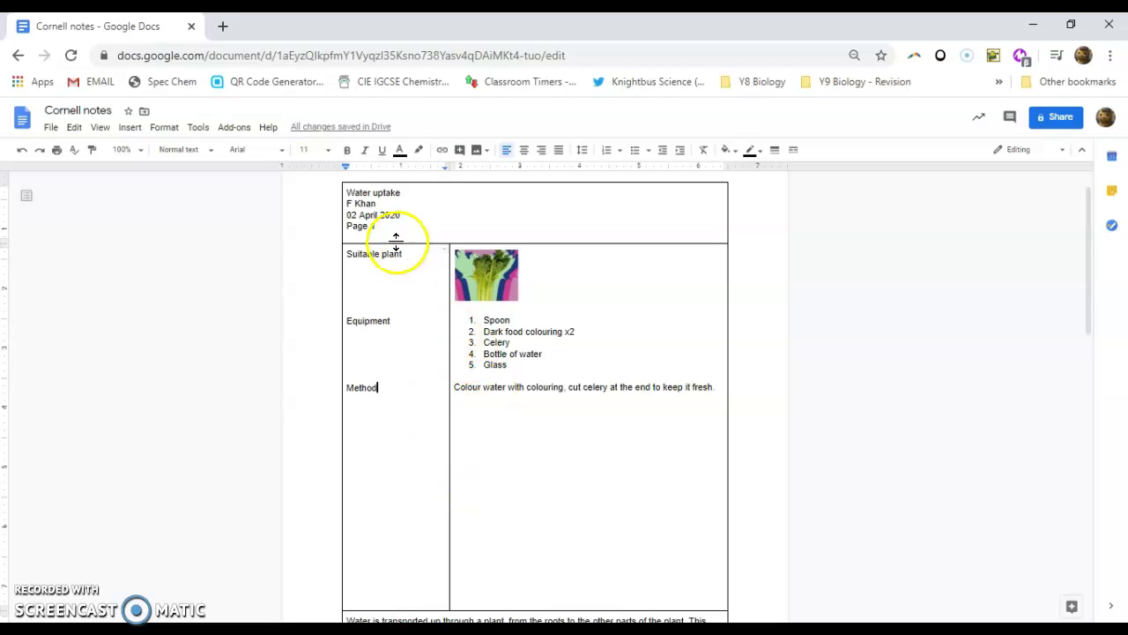
mouse_move(383, 260)
mouse_down()
mouse_move(353, 438)
mouse_move(385, 335)
mouse_move(367, 257)
mouse_up()
click(381, 449)
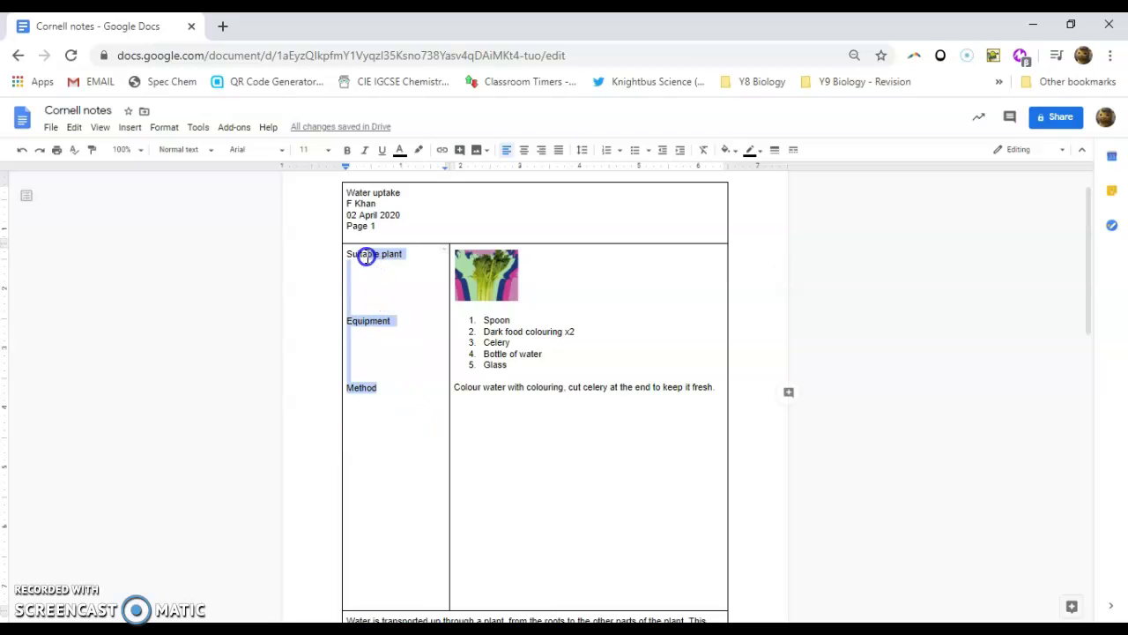
click(378, 411)
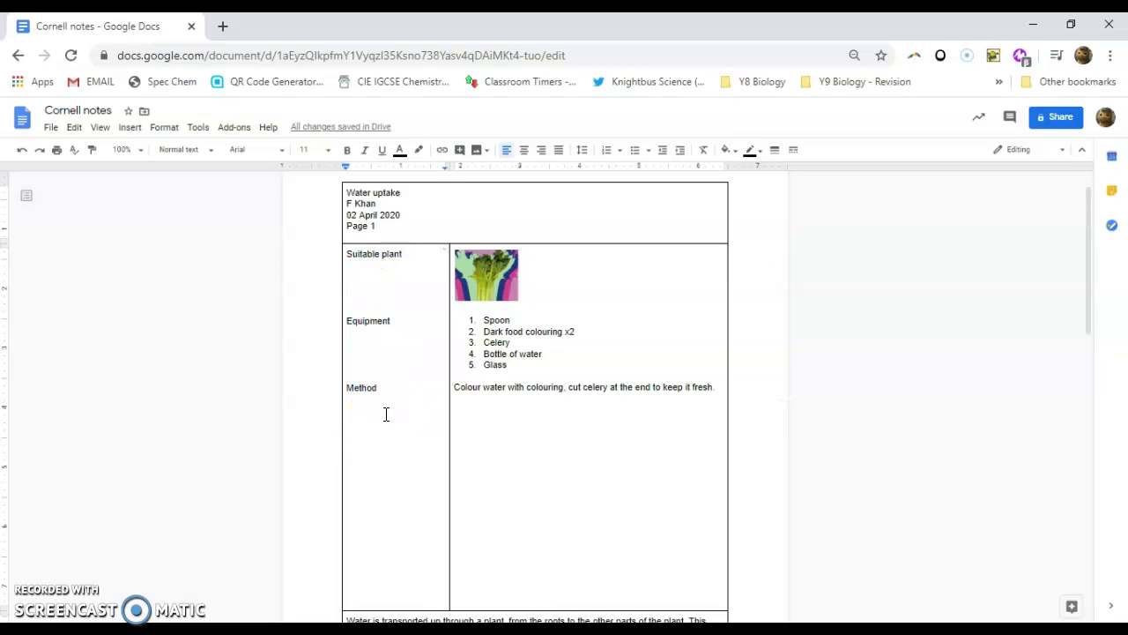
drag(531, 309, 560, 428)
scroll(547, 529, down, 1)
drag(483, 549, 346, 538)
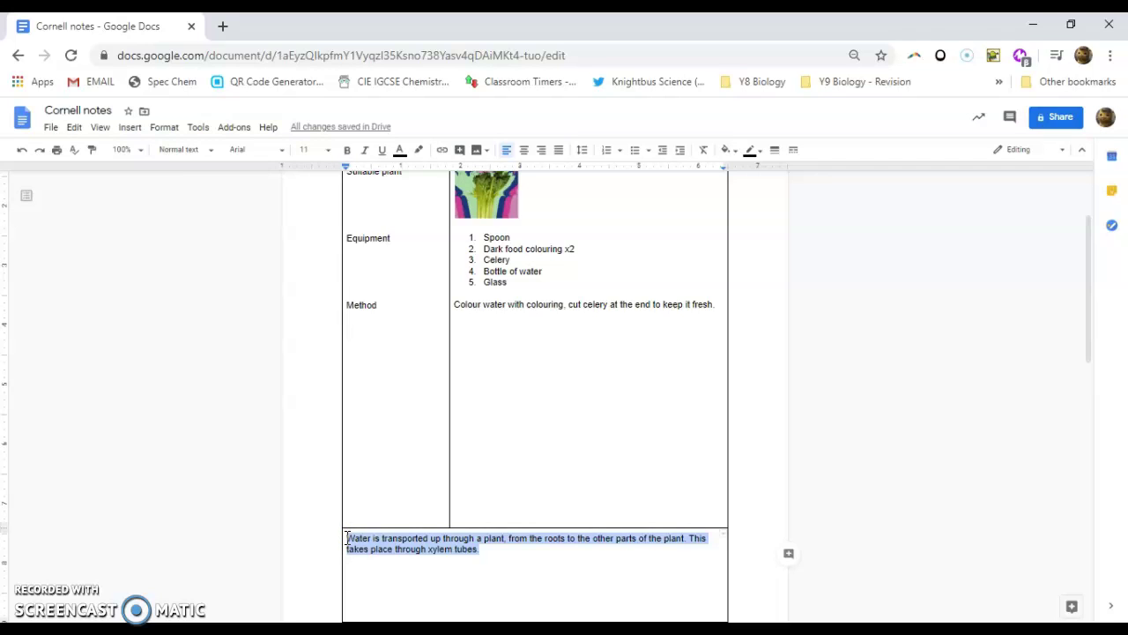
click(461, 556)
scroll(503, 537, down, 2)
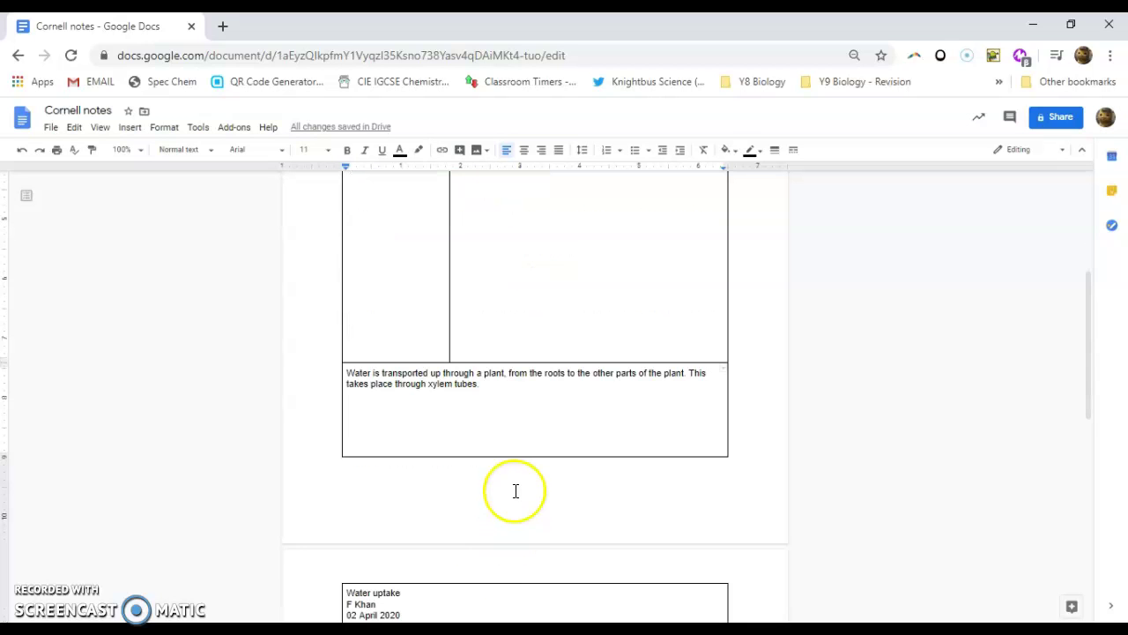
scroll(514, 491, up, 2)
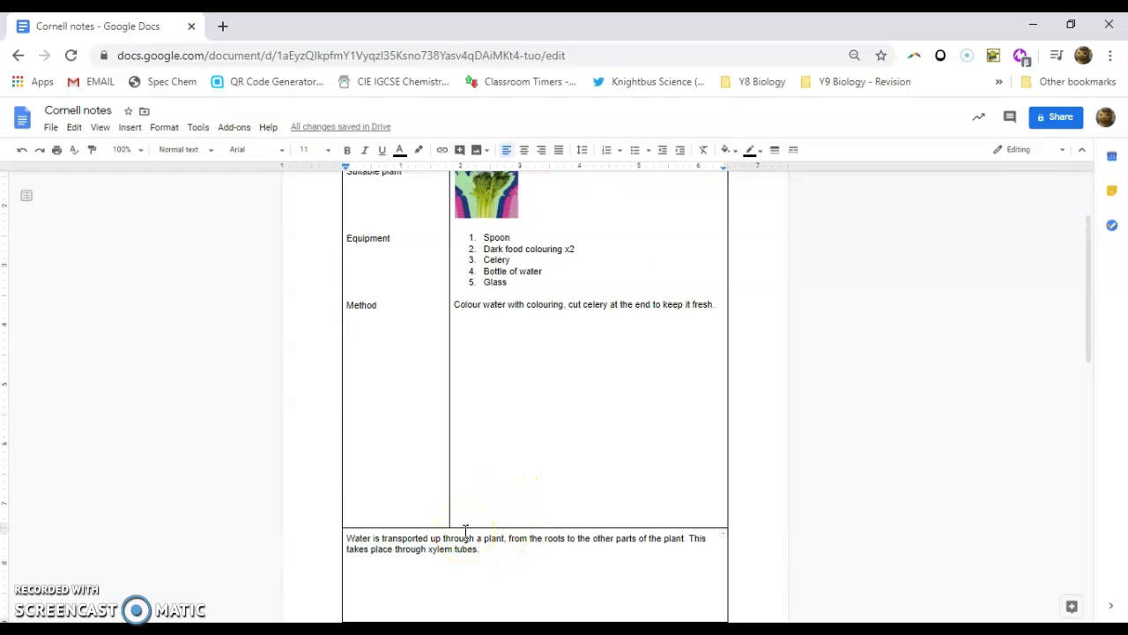
scroll(561, 550, up, 2)
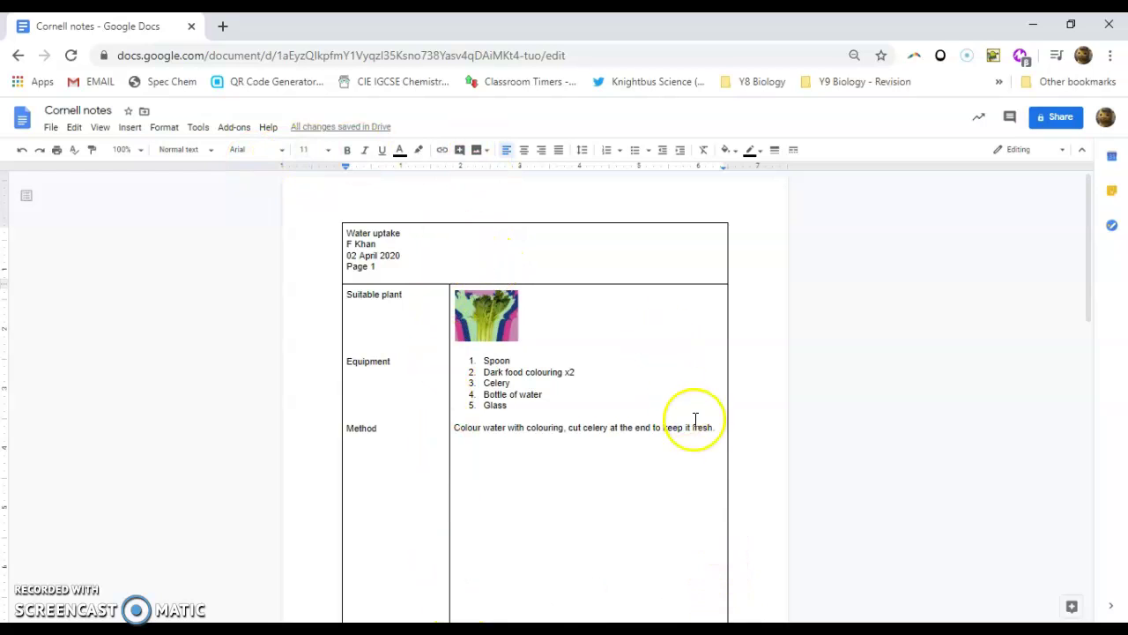
Step: Try replacing all notes in the wide cell of page 1 with the copied celery picture, and check how it affects the page layout
drag(717, 426, 468, 290)
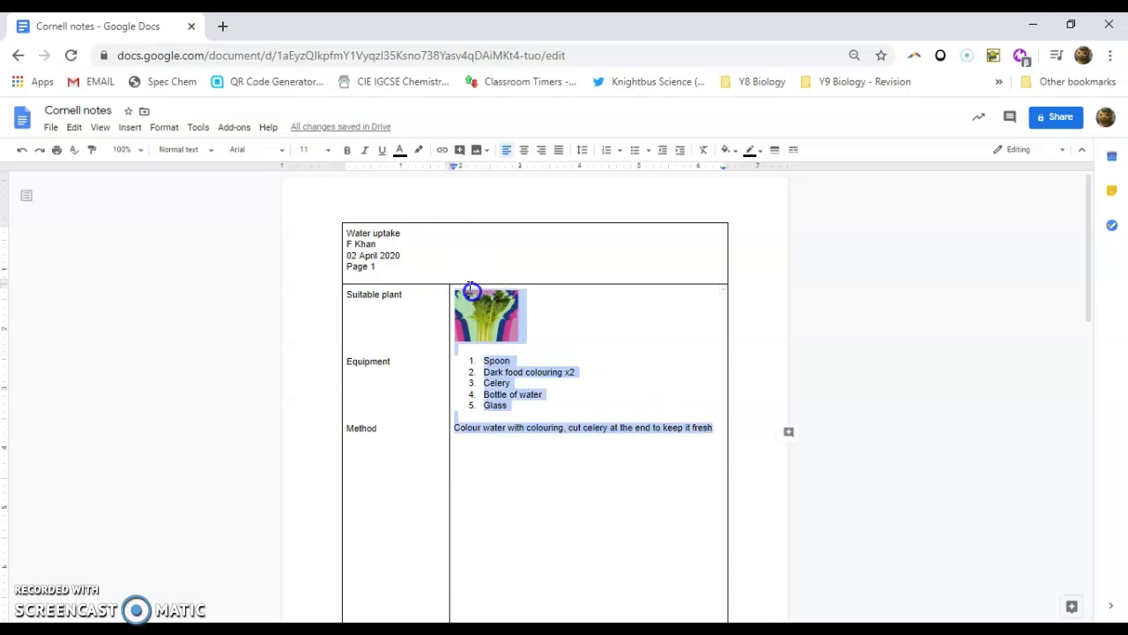
key(BackSpace)
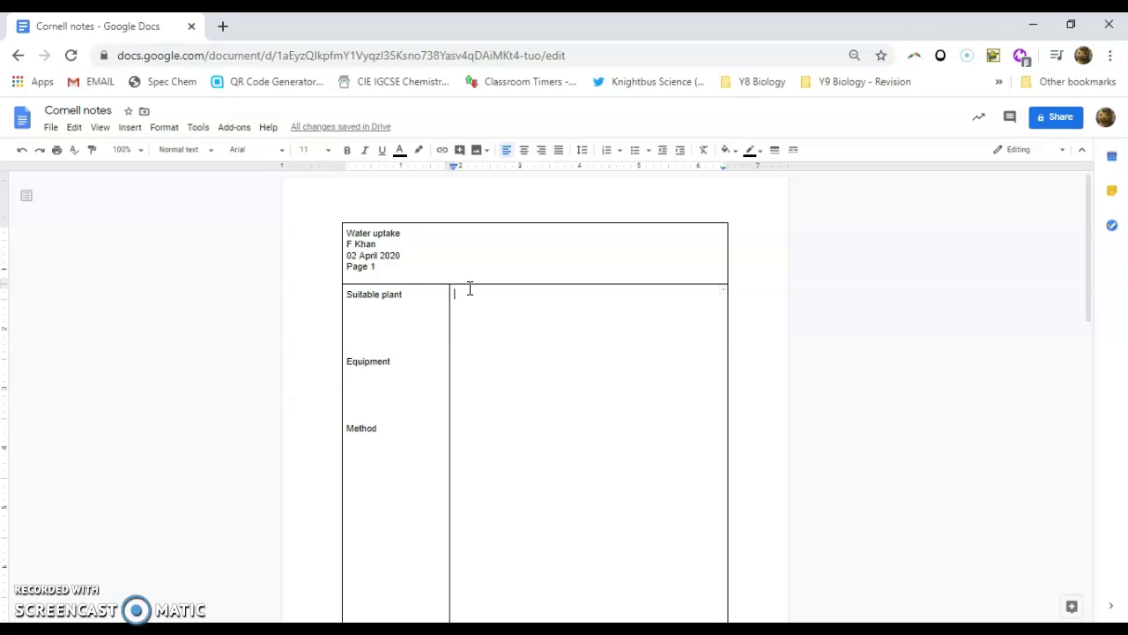
key(ctrl+v)
click(529, 373)
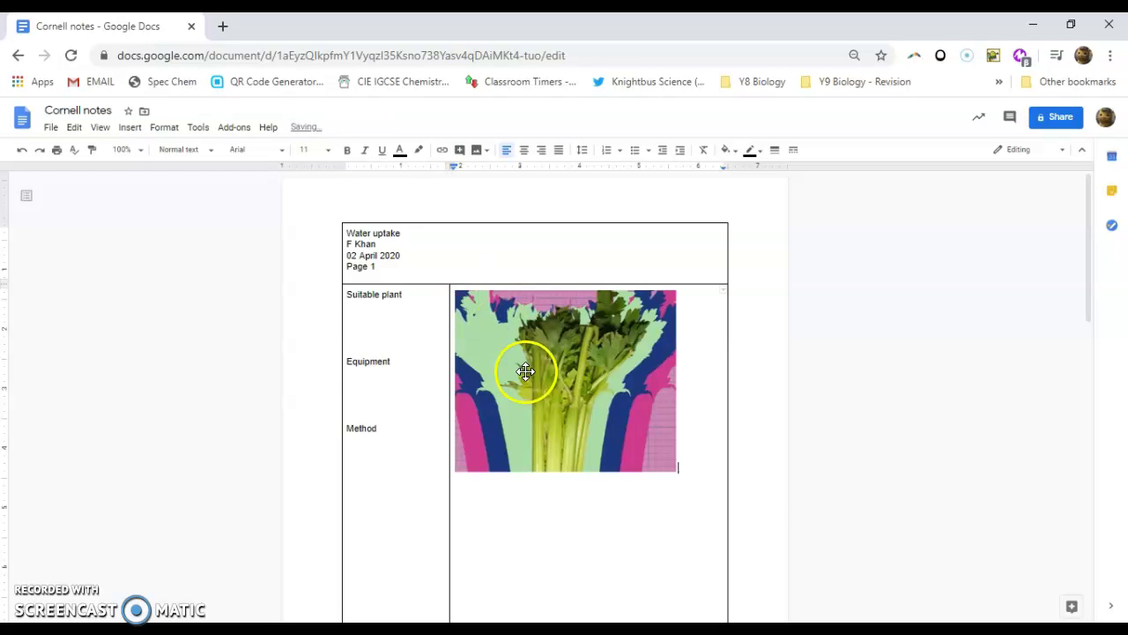
scroll(614, 458, down, 9)
scroll(614, 458, up, 2)
scroll(615, 458, down, 1)
scroll(615, 459, down, 1)
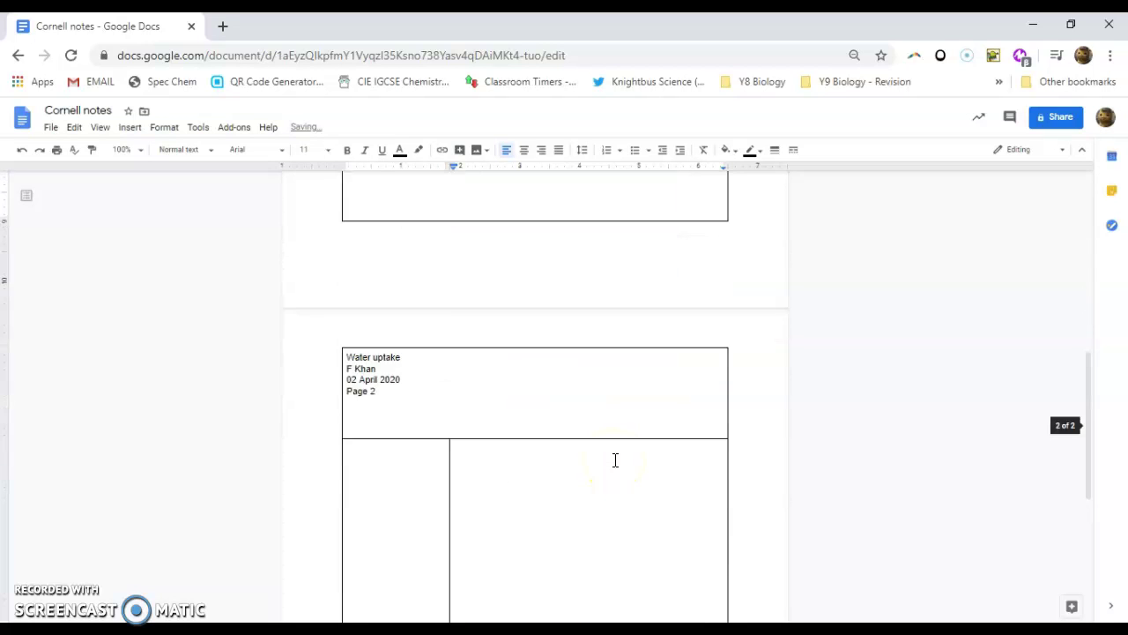
scroll(615, 453, up, 6)
click(614, 453)
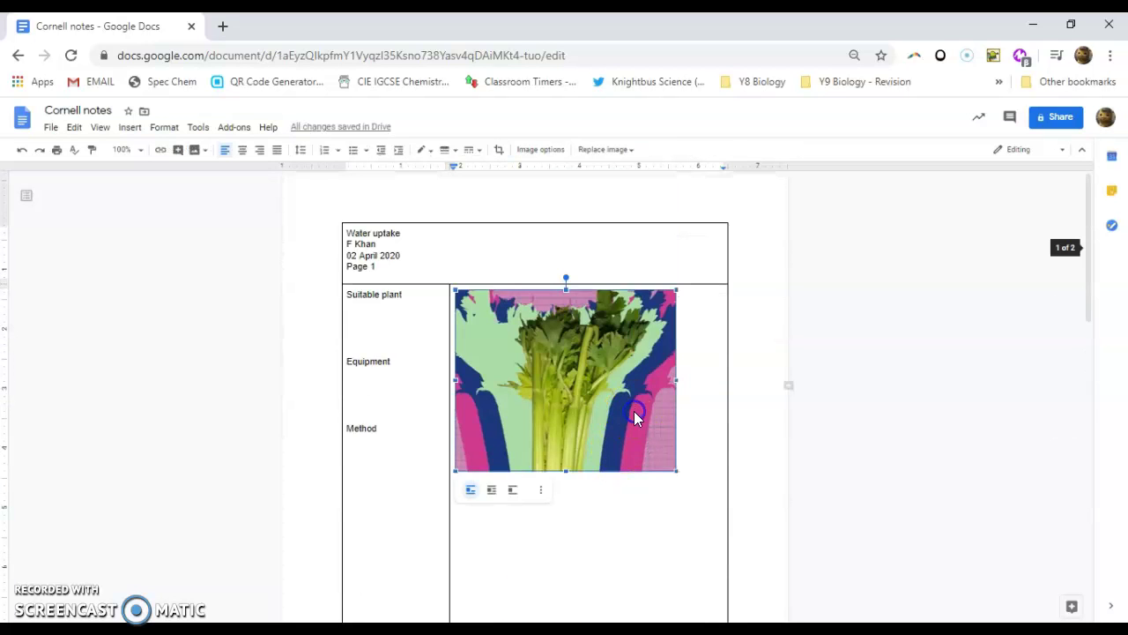
Step: Undo the pasting of the large celery picture and the deletion of the page 1 notes
key(ctrl+z)
key(ctrl+z)
click(650, 488)
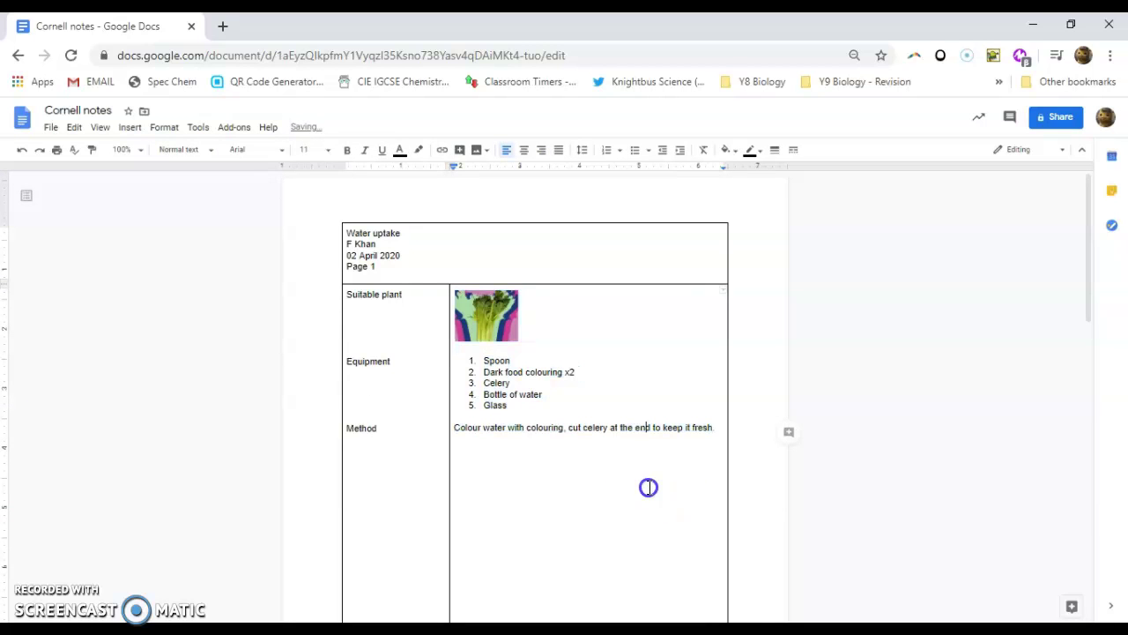